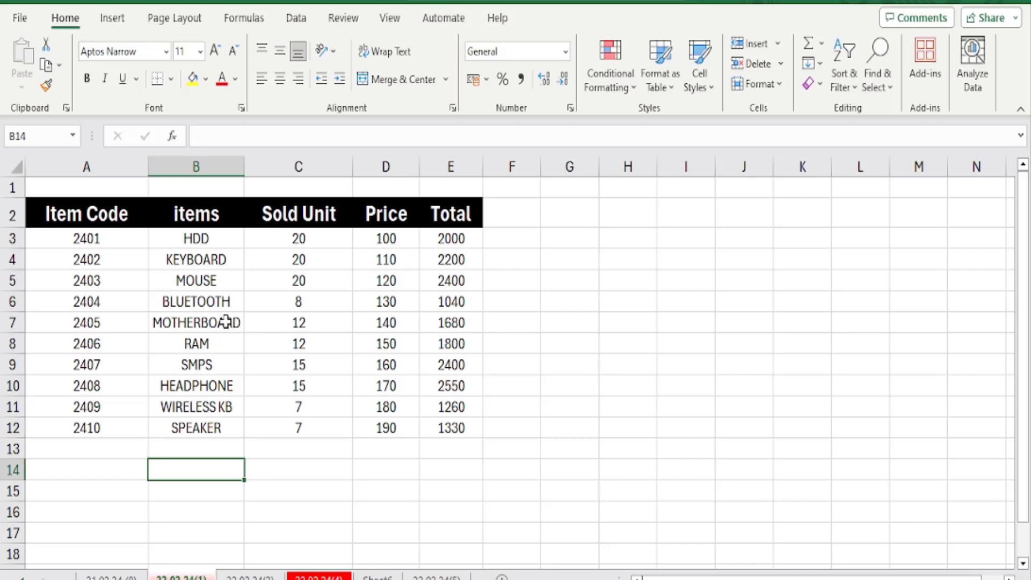
left_click(138, 457)
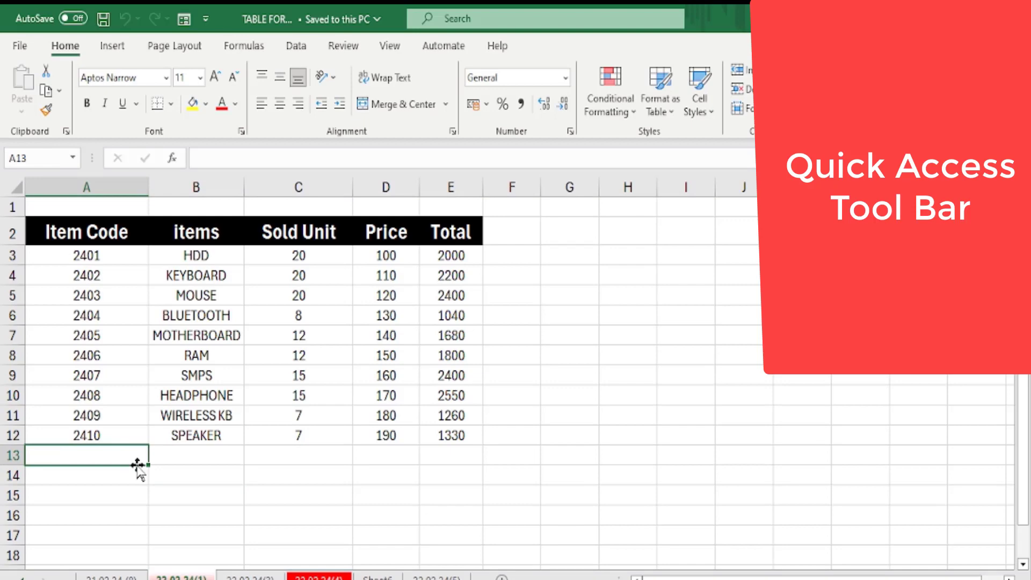
left_click(206, 21)
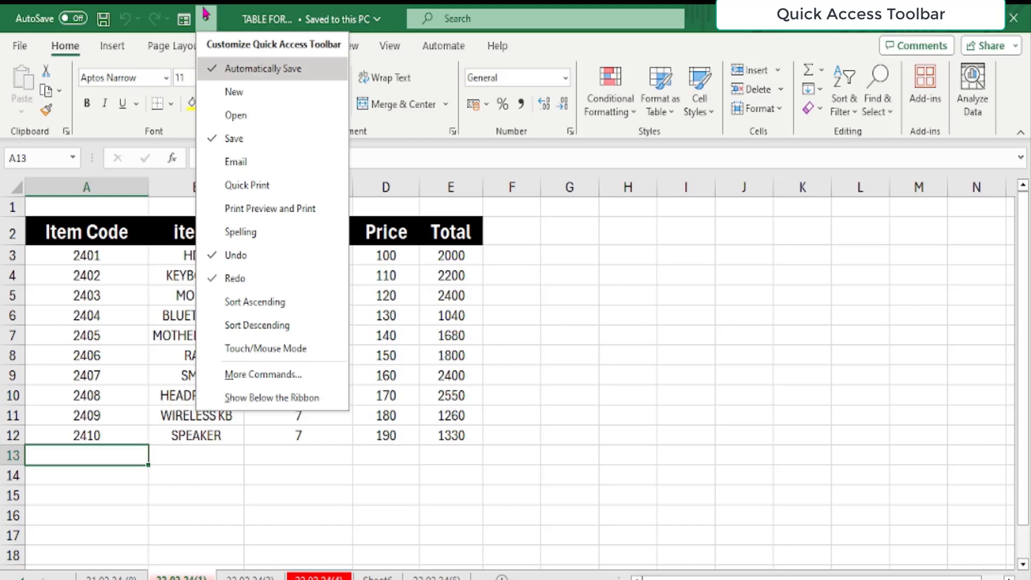
left_click(235, 9)
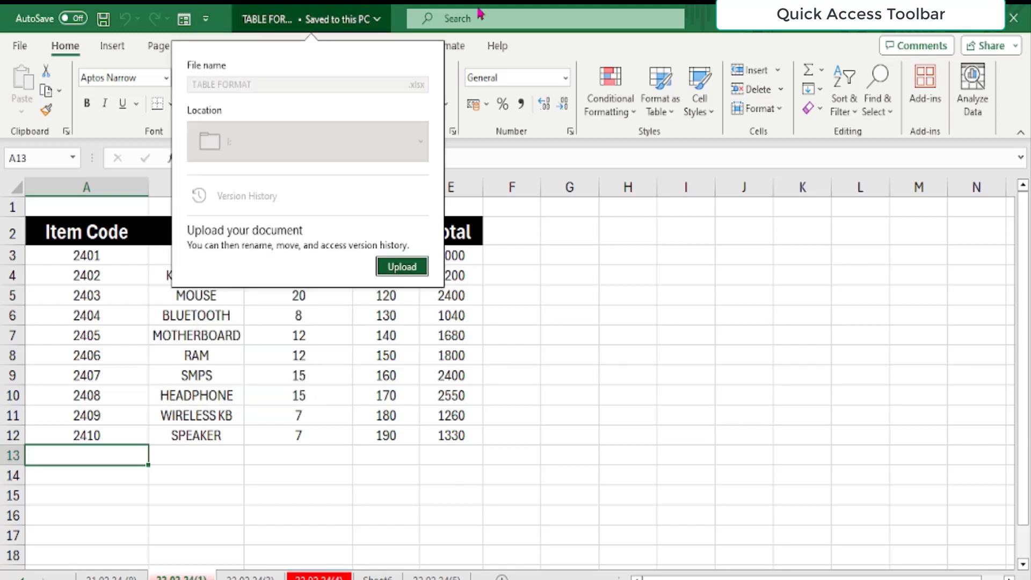
key("Escape")
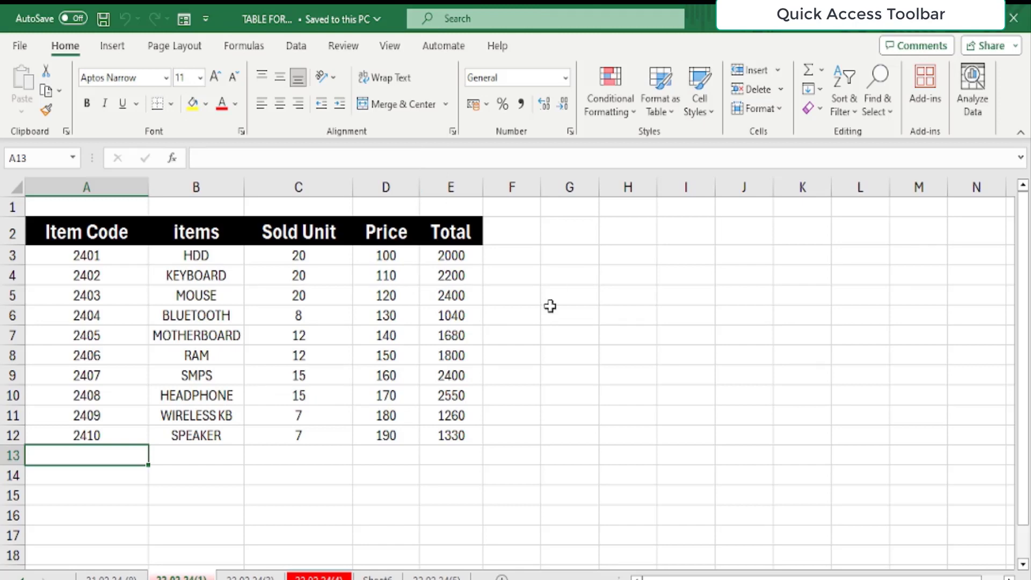
left_click(297, 49)
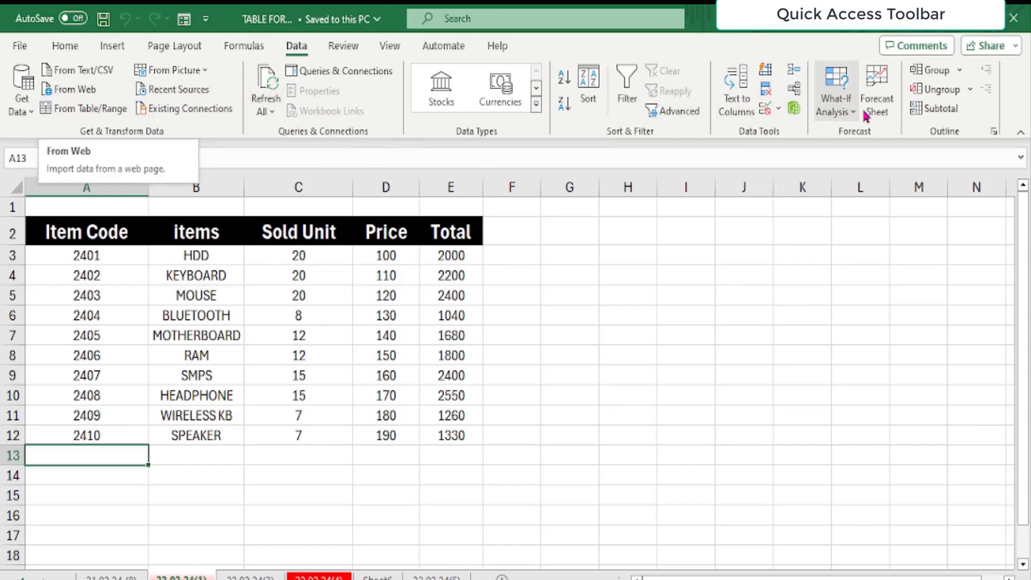
left_click(343, 46)
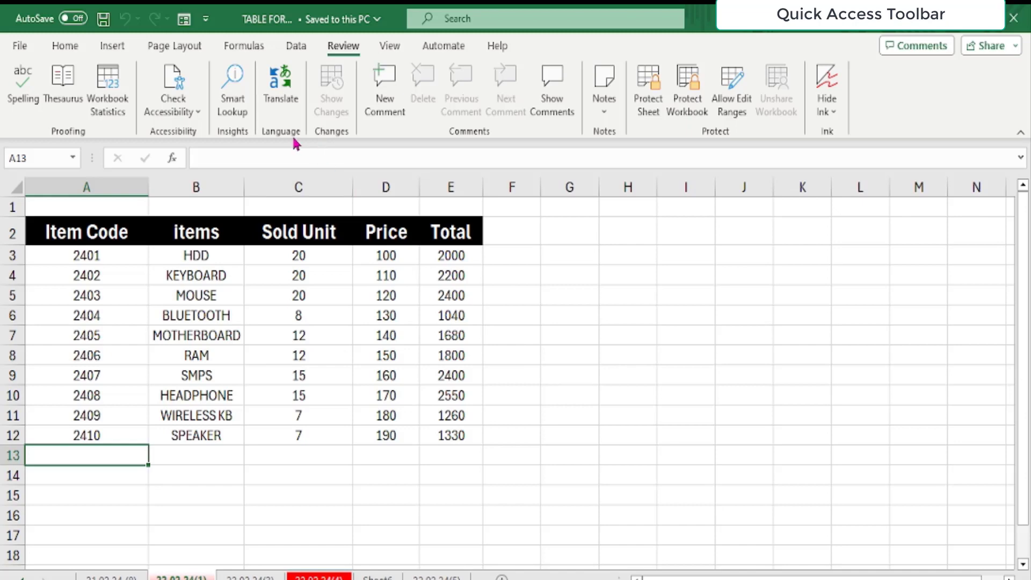
left_click(181, 54)
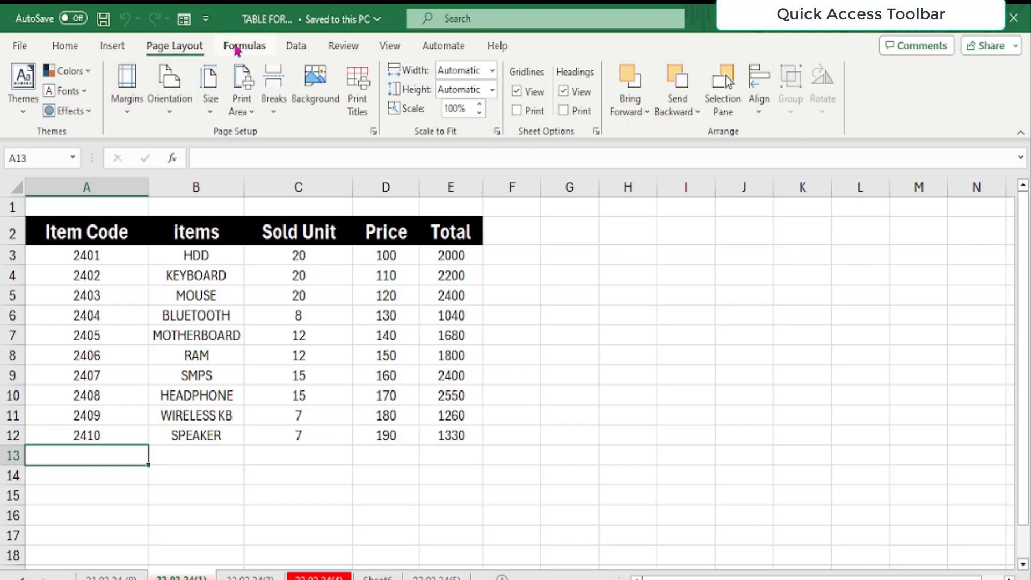
left_click(242, 46)
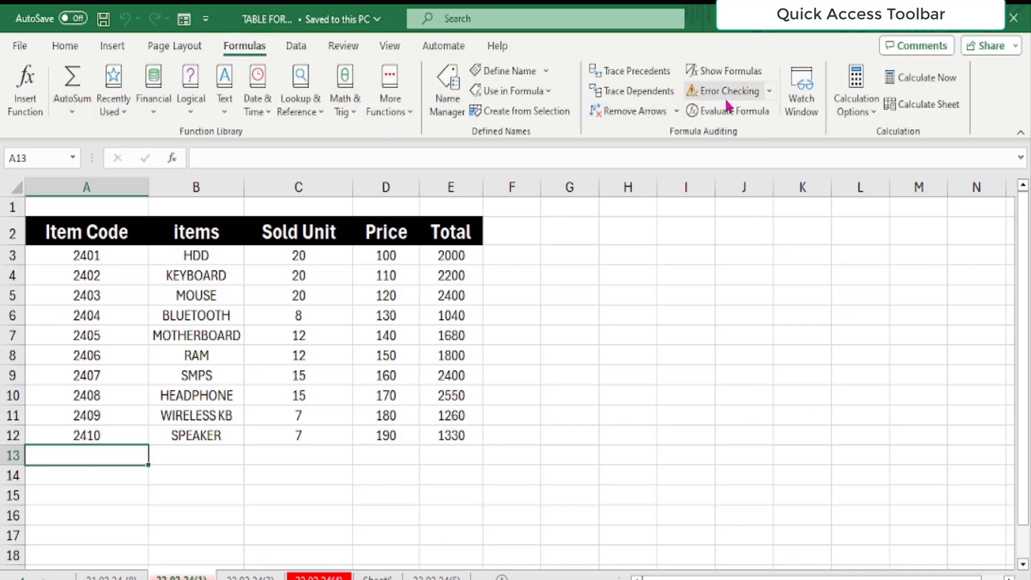
left_click(295, 46)
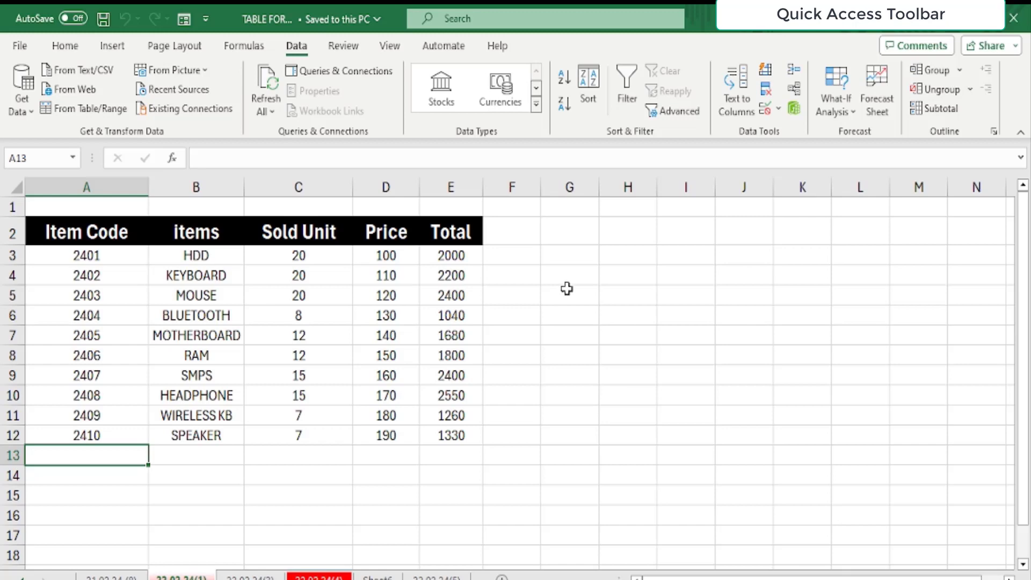
Step: Examine the Quick Access Toolbar customization list and its full set of available commands
left_click(207, 21)
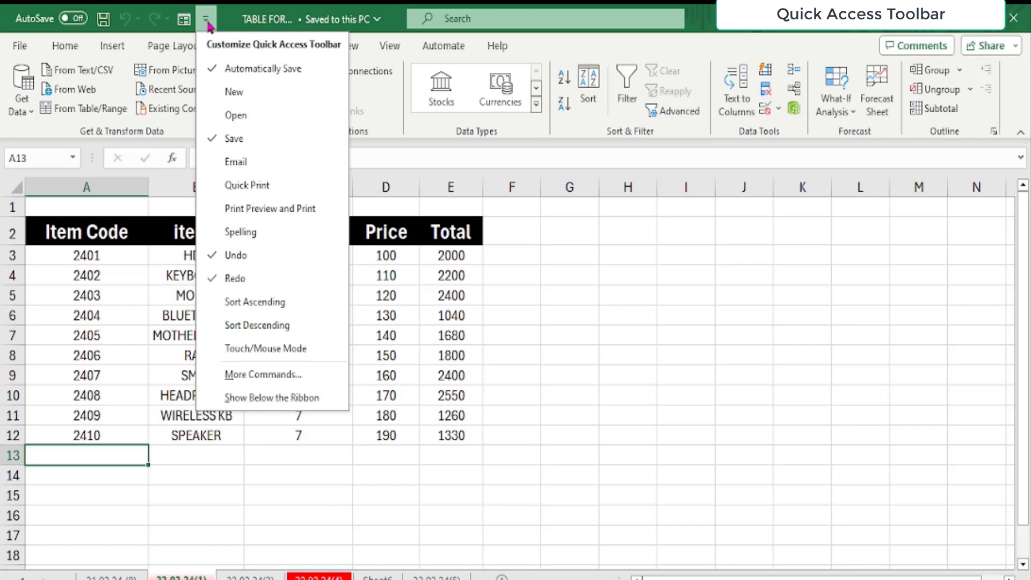
left_click(244, 383)
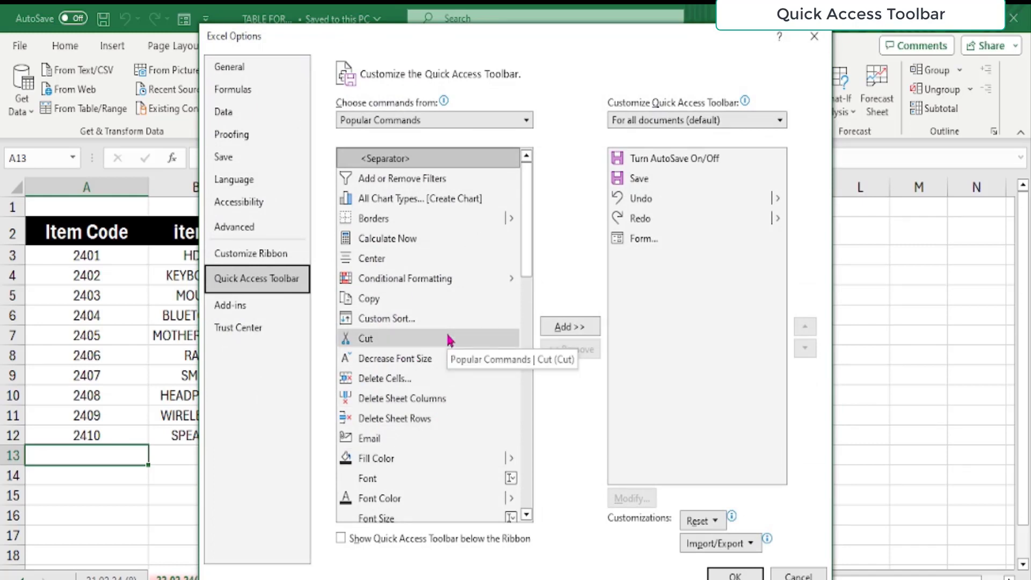
left_click(815, 36)
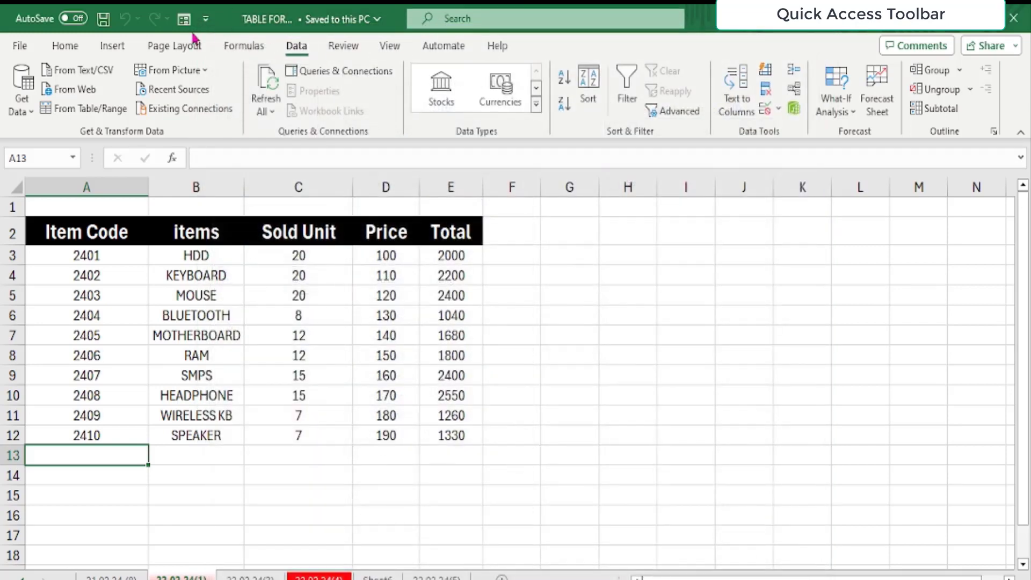
left_click(206, 19)
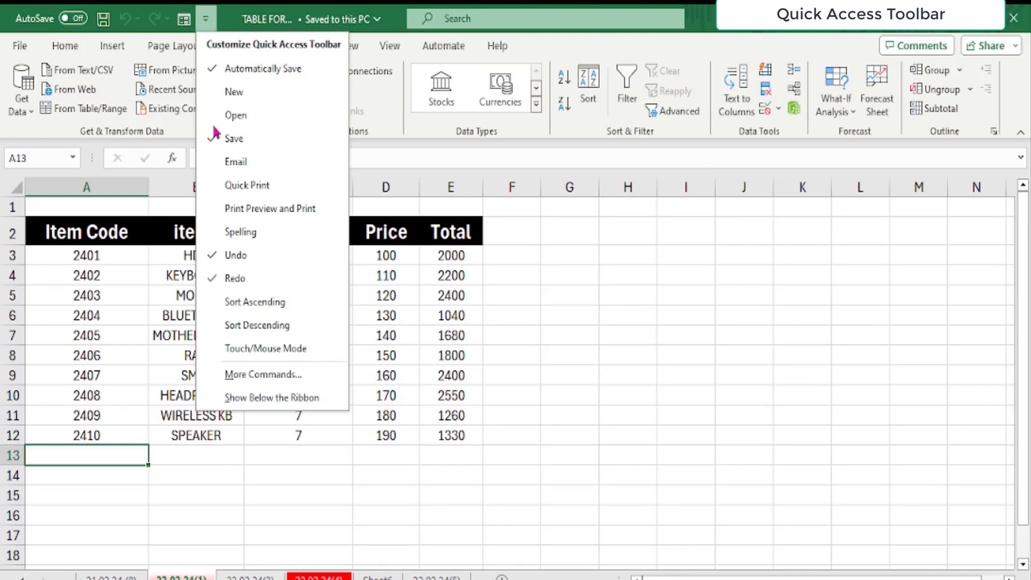
left_click(250, 375)
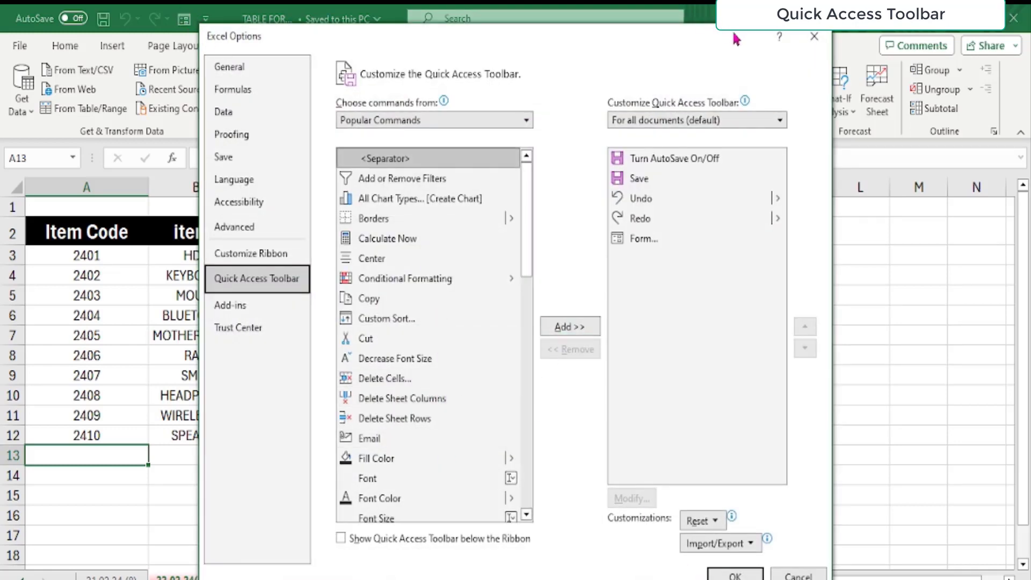
left_click(813, 37)
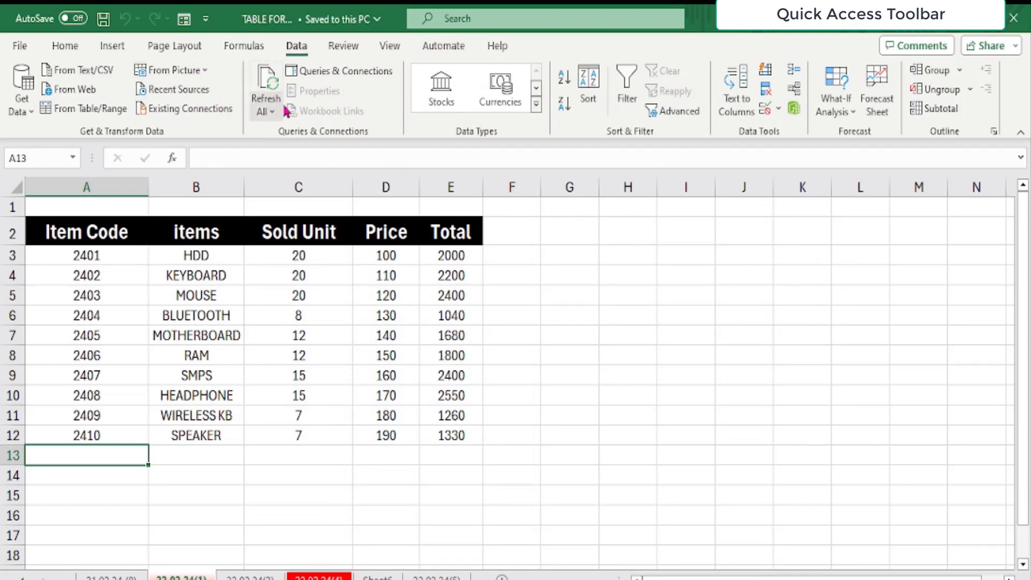
left_click(208, 19)
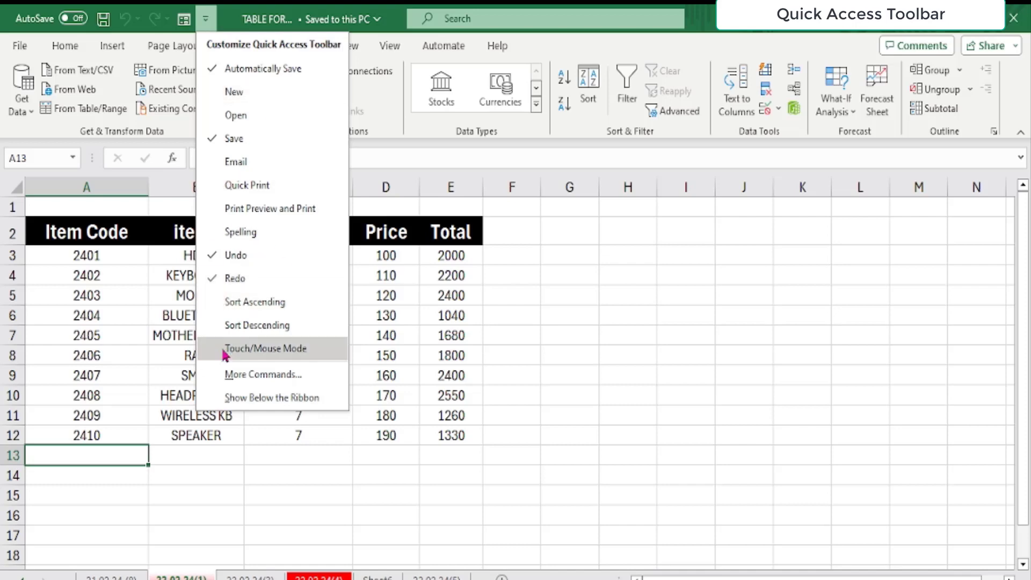
left_click(207, 20)
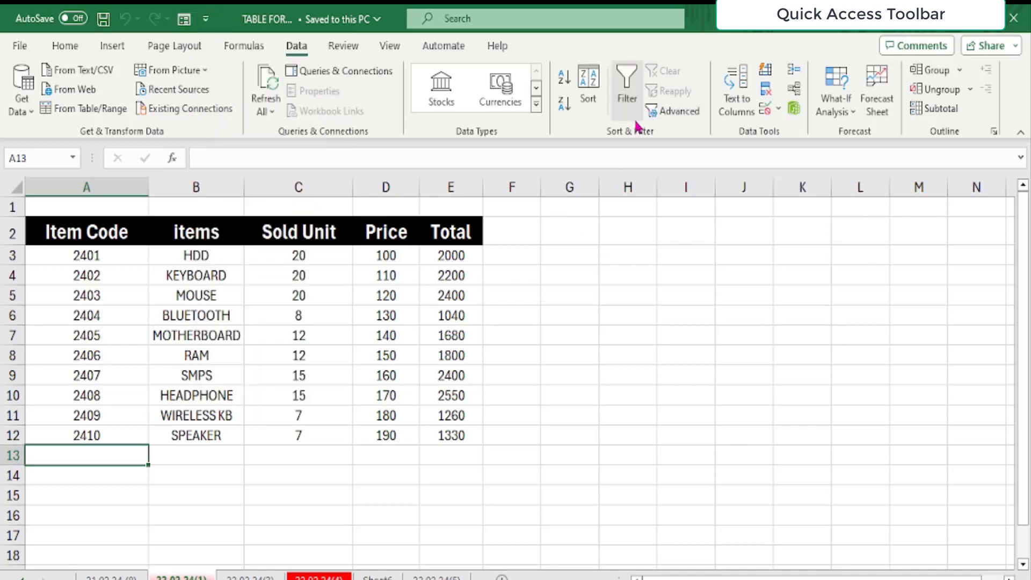
Step: Add the Filter command and the Header & Footer command to the Quick Access Toolbar
right_click(630, 87)
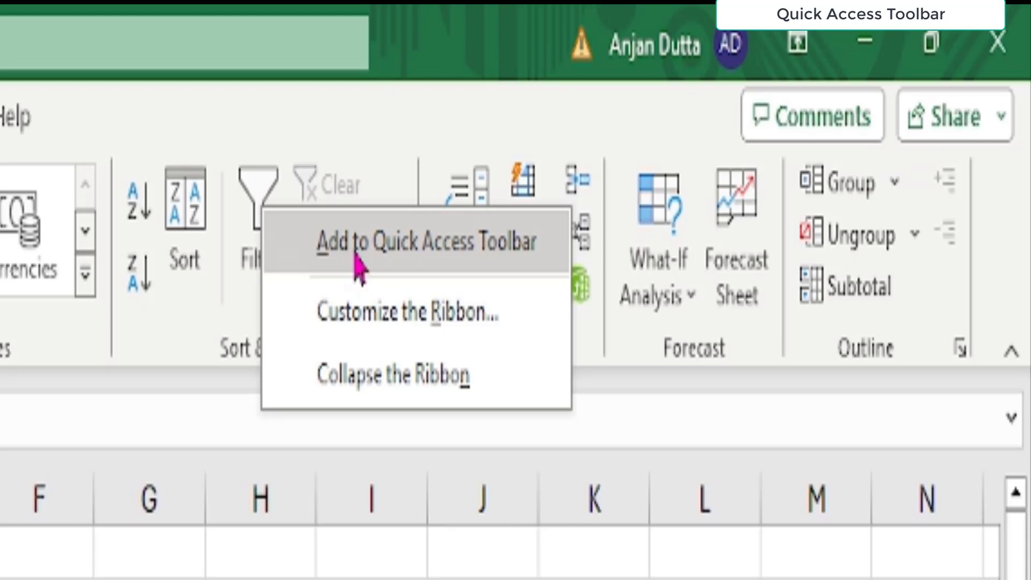
left_click(445, 257)
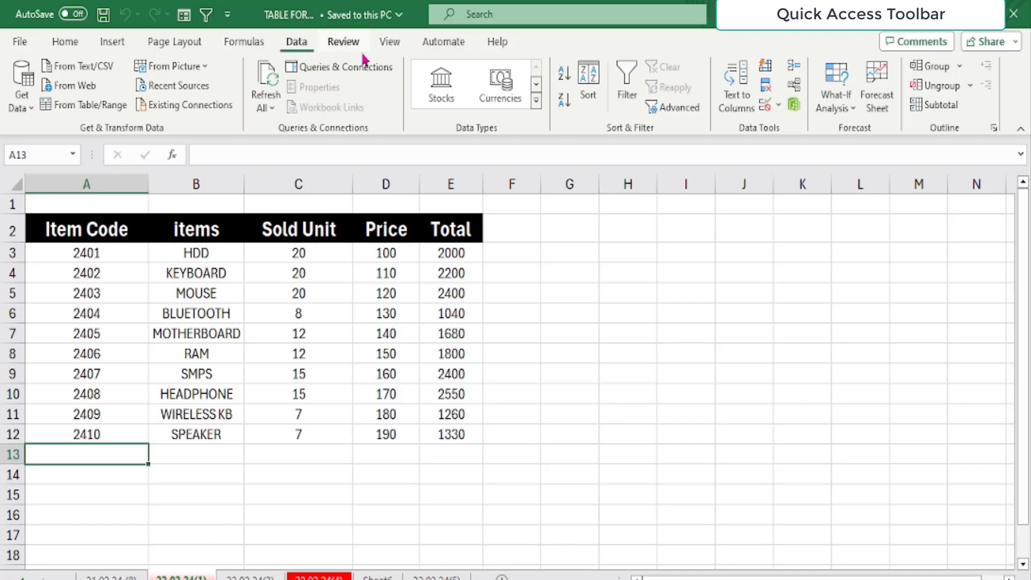
left_click(113, 43)
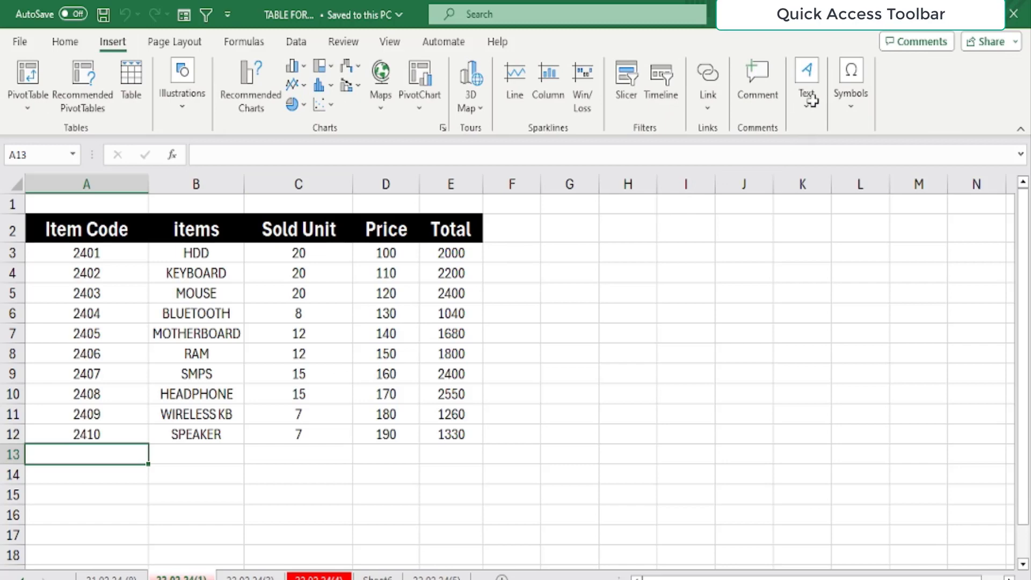
left_click(733, 315)
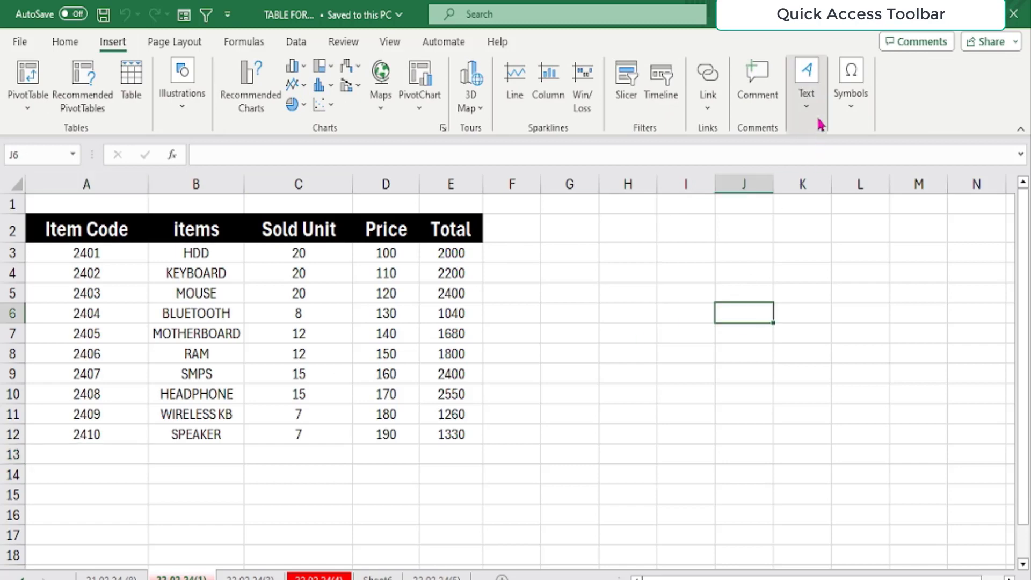
left_click(819, 124)
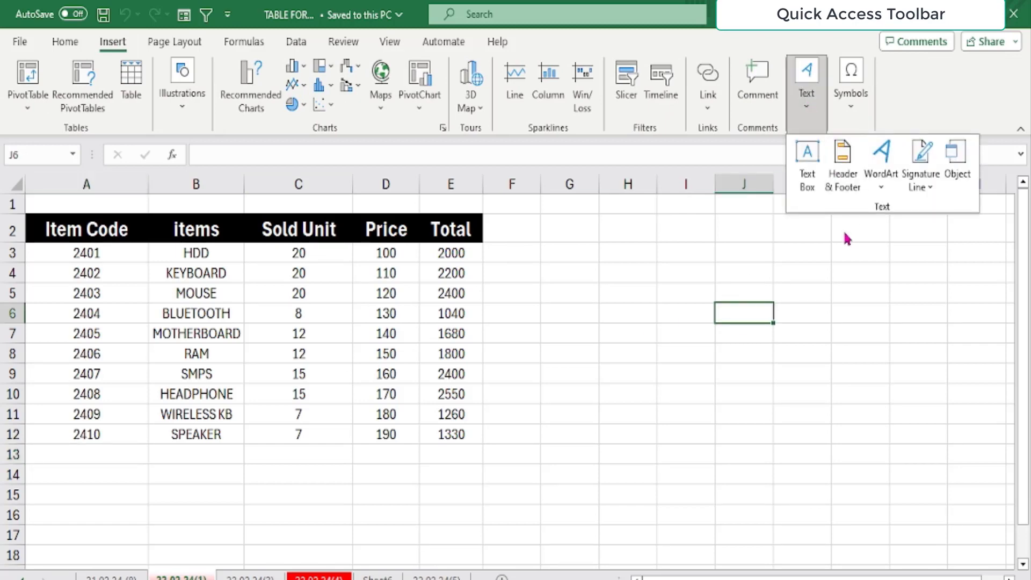
right_click(847, 176)
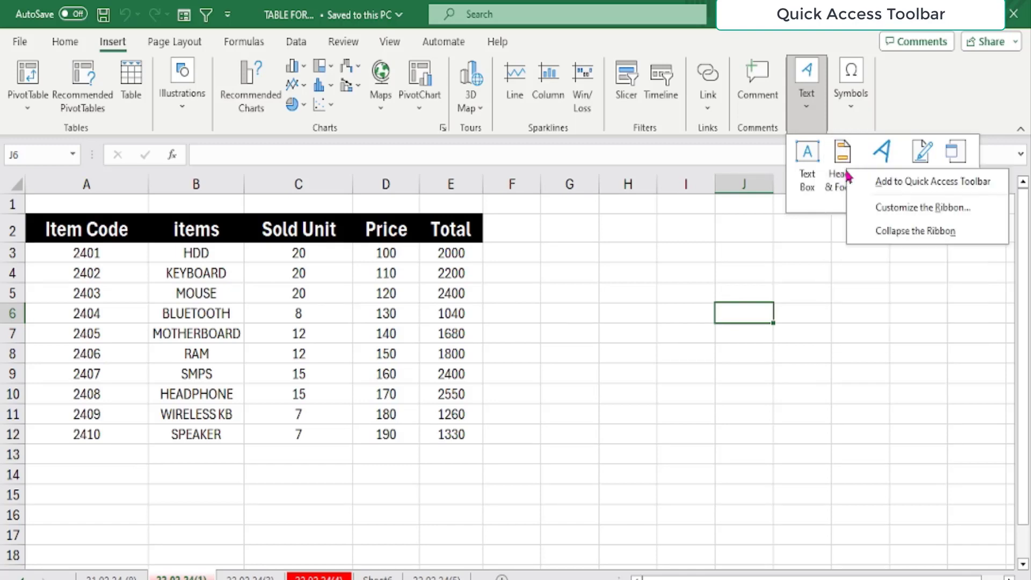
left_click(885, 182)
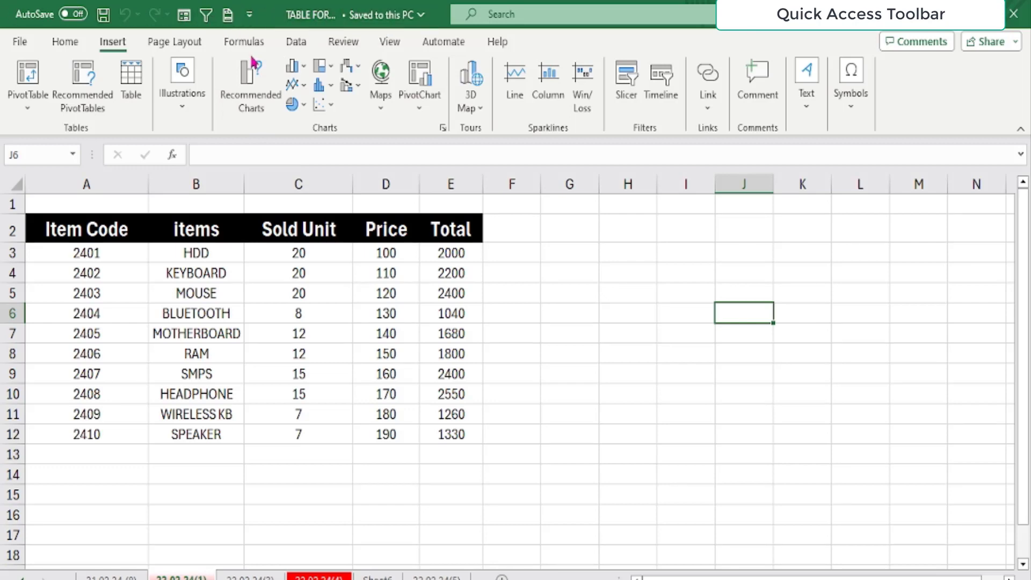
Step: Remove the Header & Footer and Filter commands from the Quick Access Toolbar
right_click(228, 16)
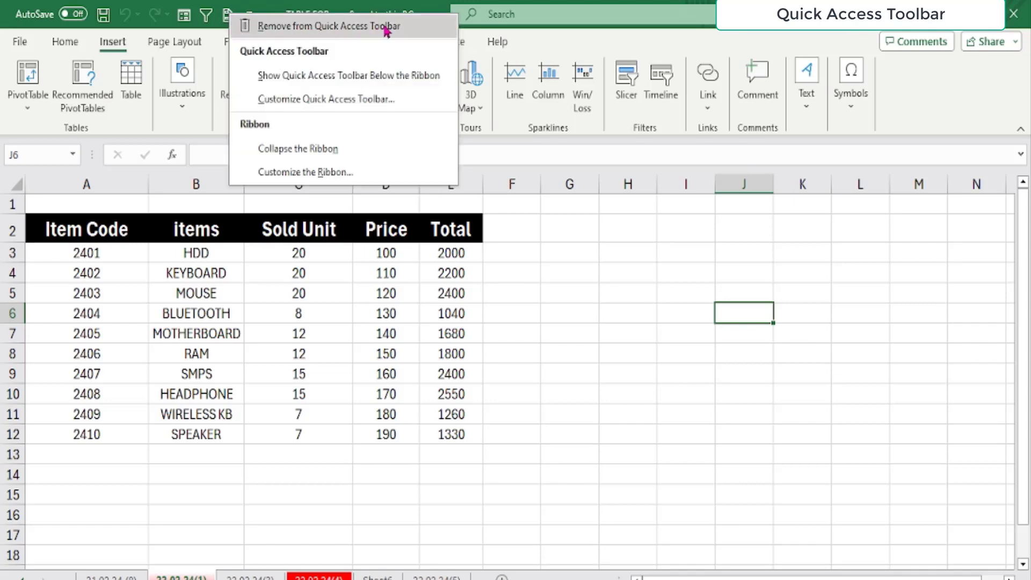
left_click(295, 30)
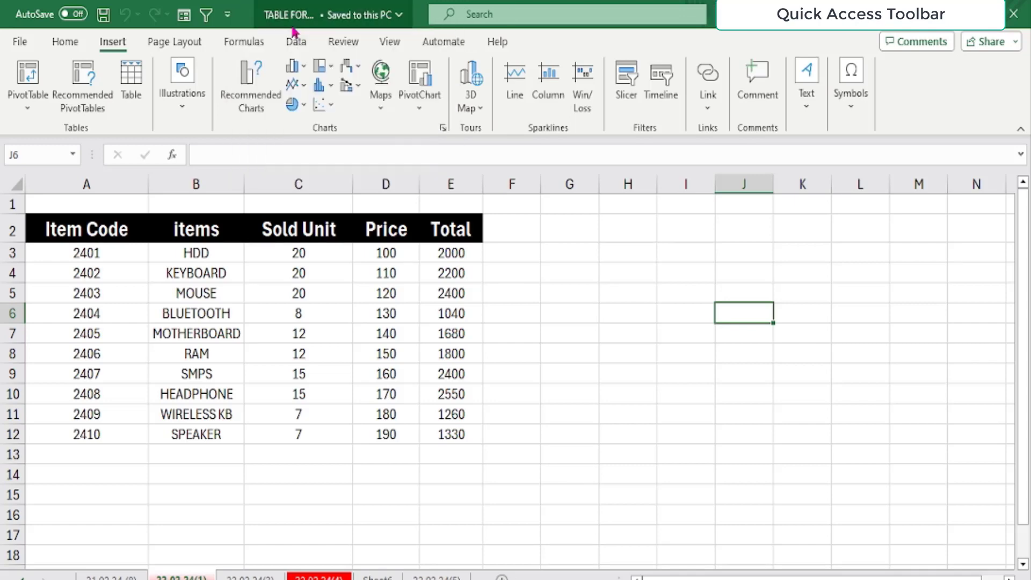
right_click(206, 12)
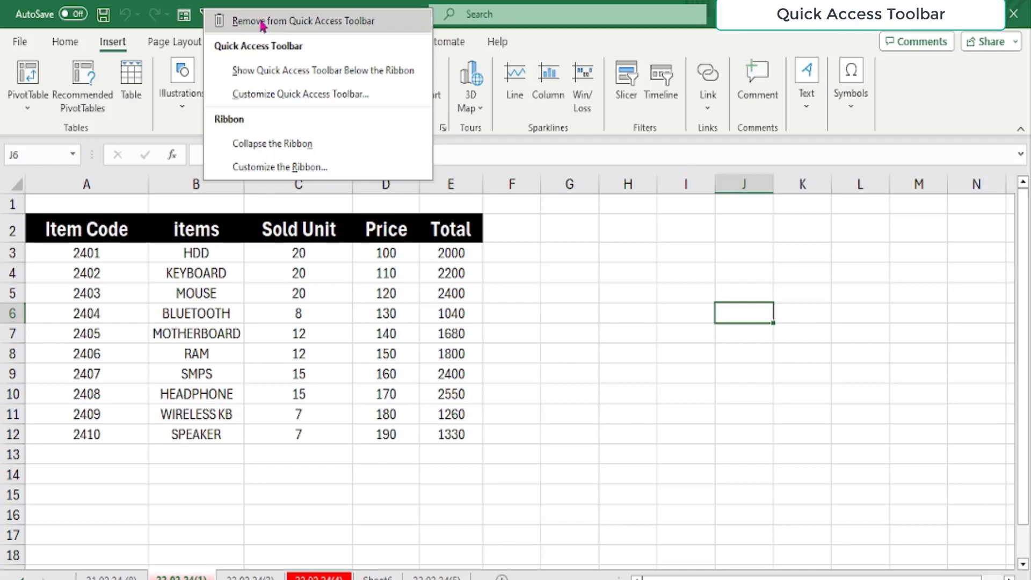
left_click(336, 21)
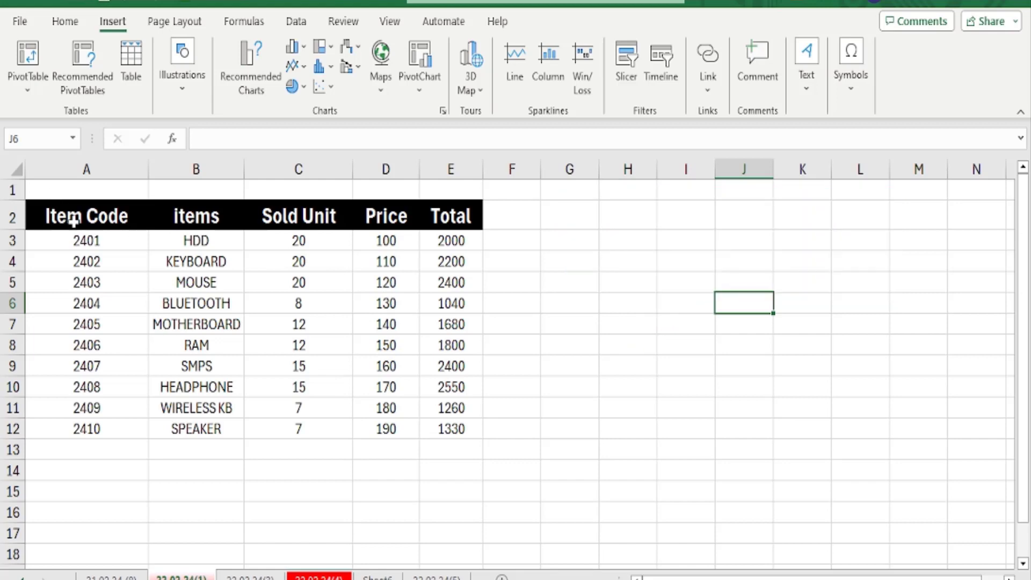
Step: Create the recommended PivotTable "Sum of Price by Sold Unit" from the sales table in A2:E12
left_click_drag(75, 219, 494, 431)
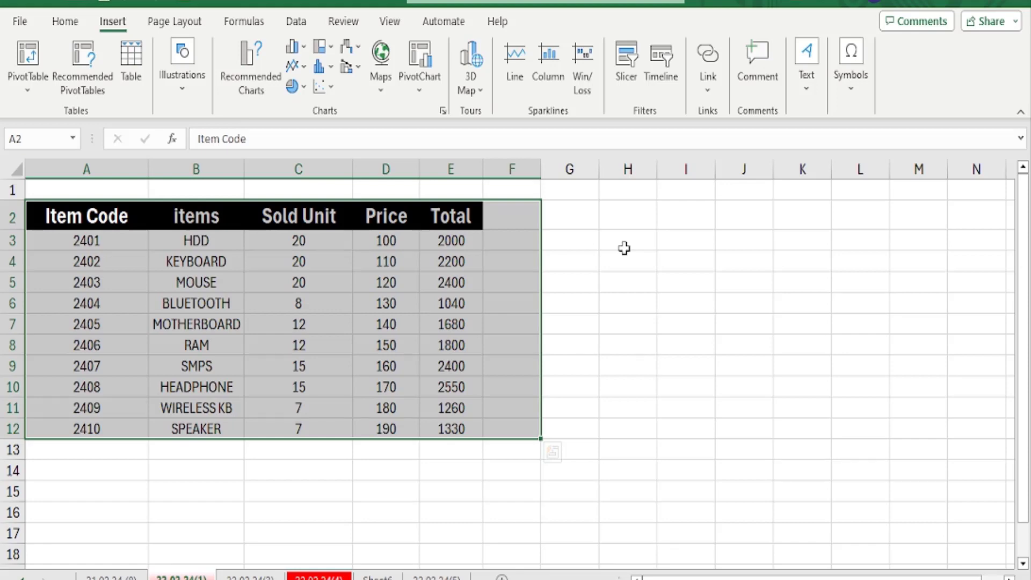
key("shift+Left")
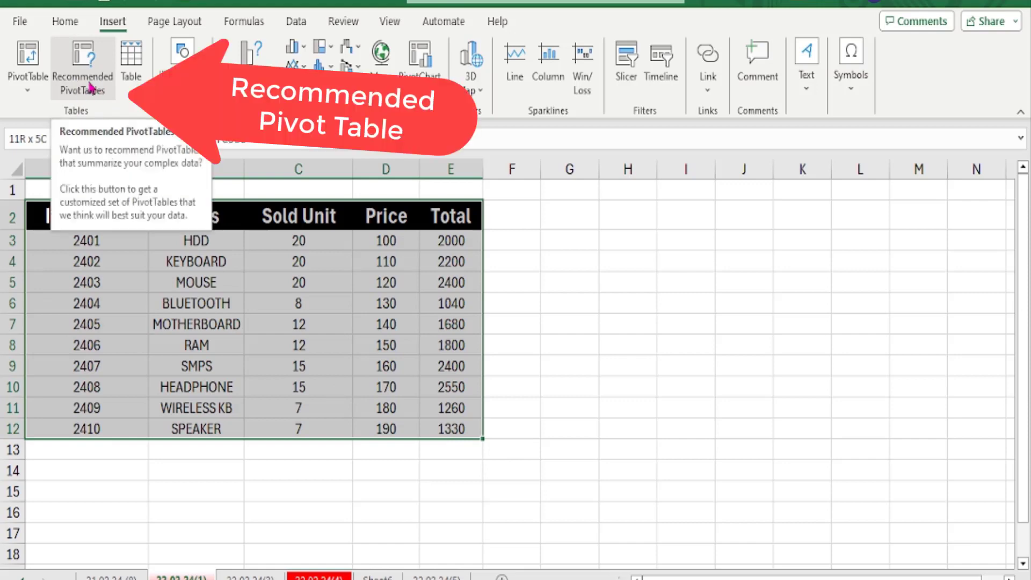
left_click(91, 88)
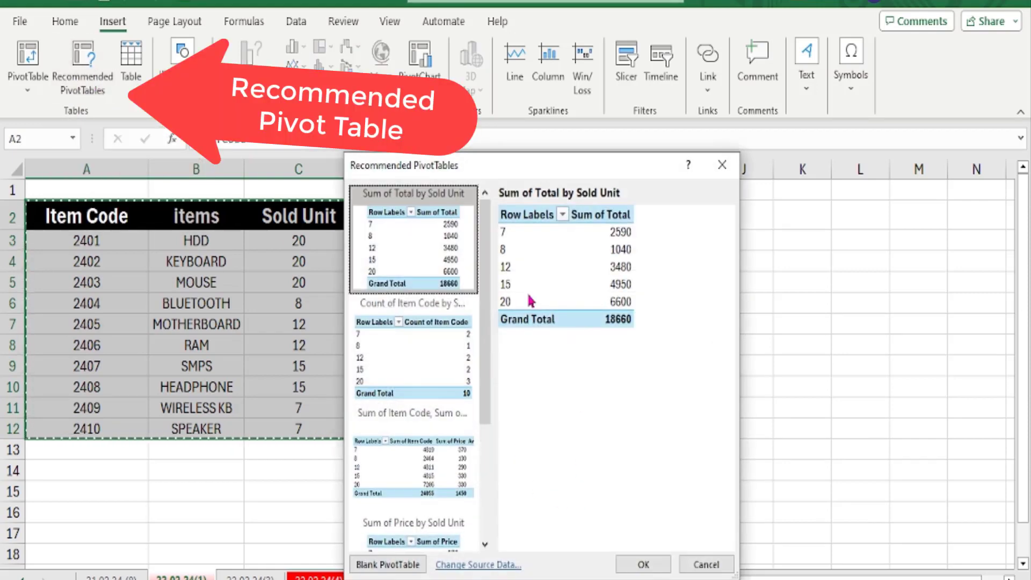
scroll(444, 424, "down", 3)
scroll(449, 426, "up", 3)
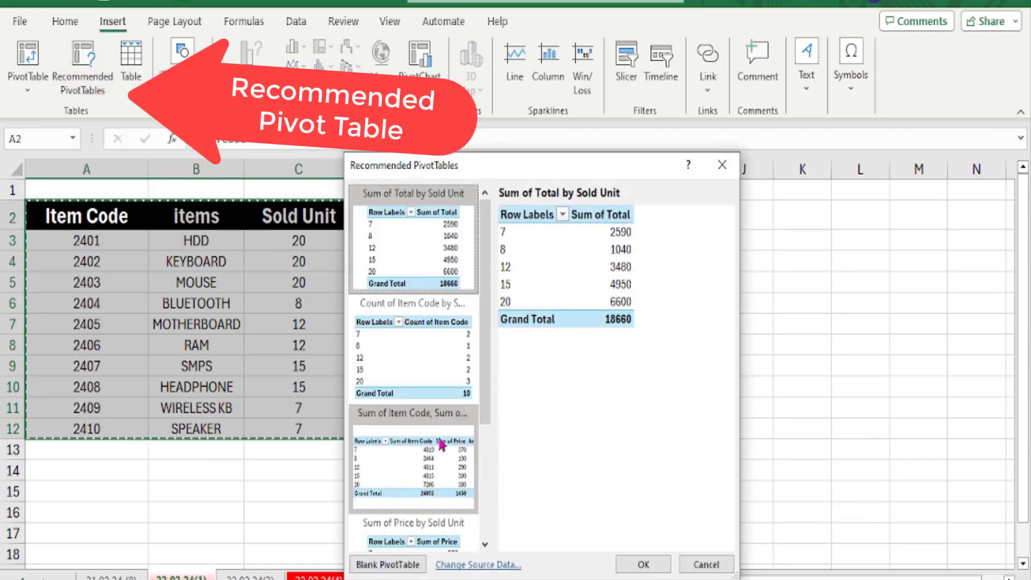
scroll(442, 444, "down", 3)
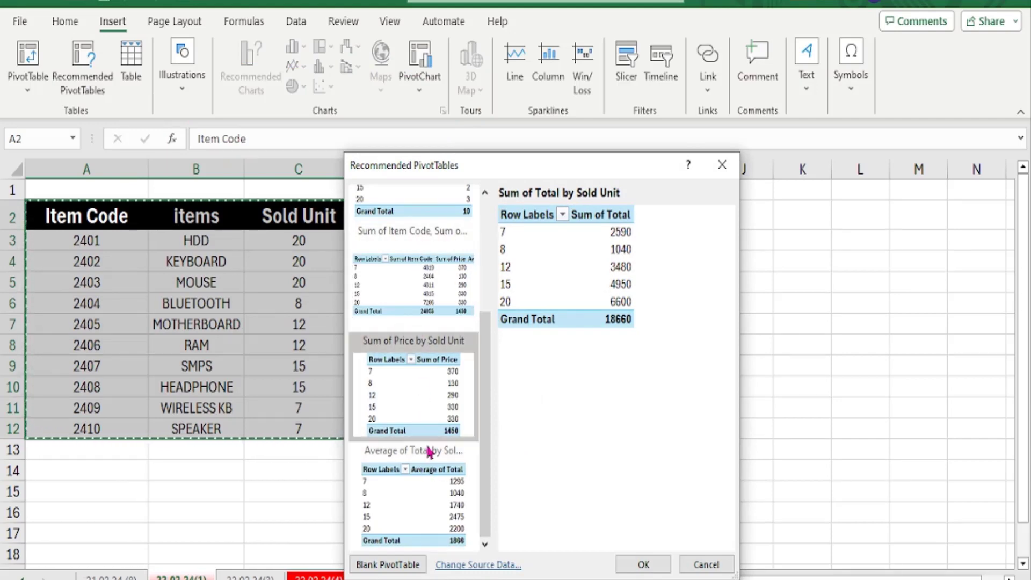
left_click(421, 410)
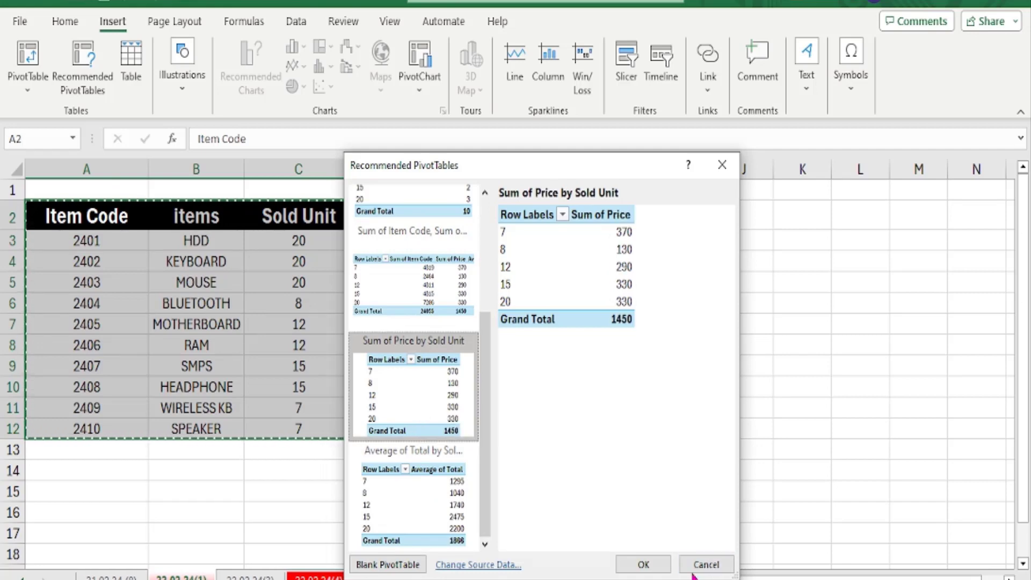
left_click(658, 563)
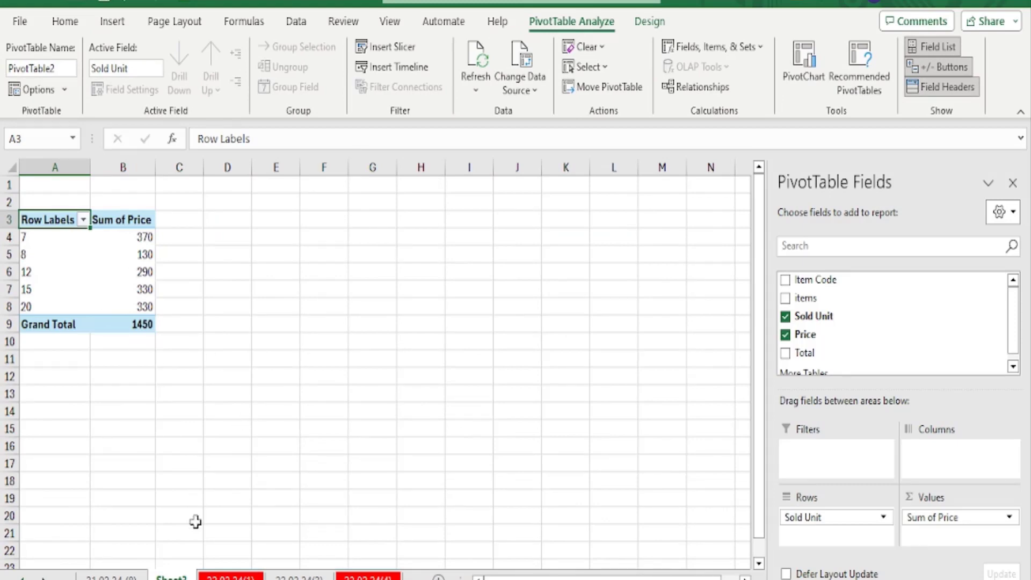
Step: Return to the item sales sheet and open the recommended charts for the table in A2:E12
left_click(231, 577)
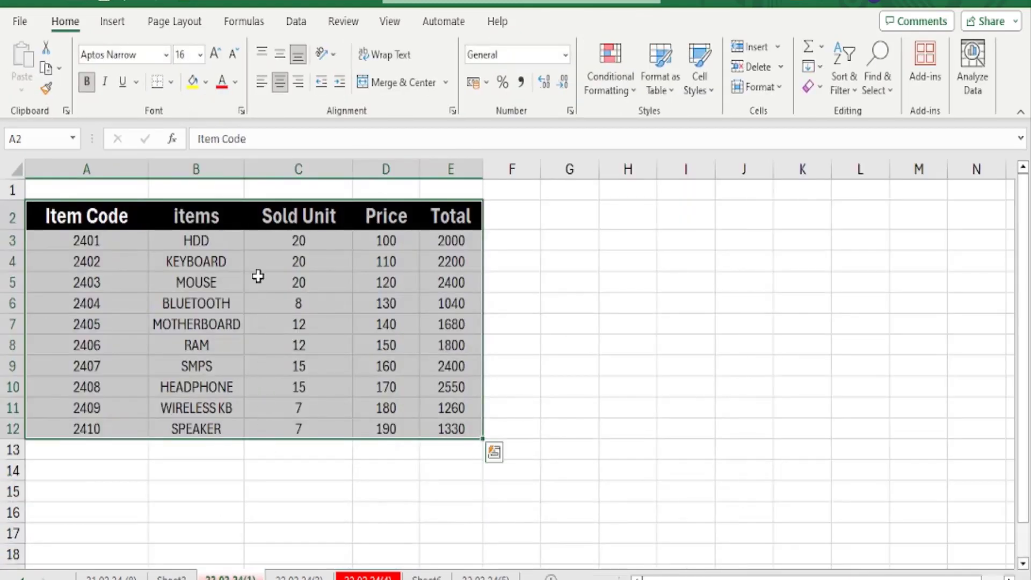
left_click(107, 22)
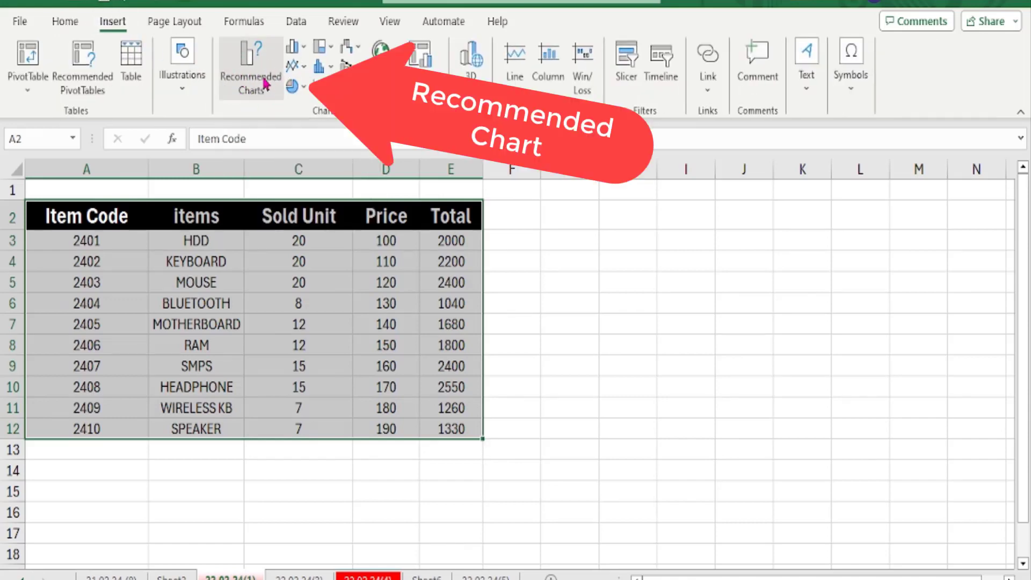
left_click(265, 82)
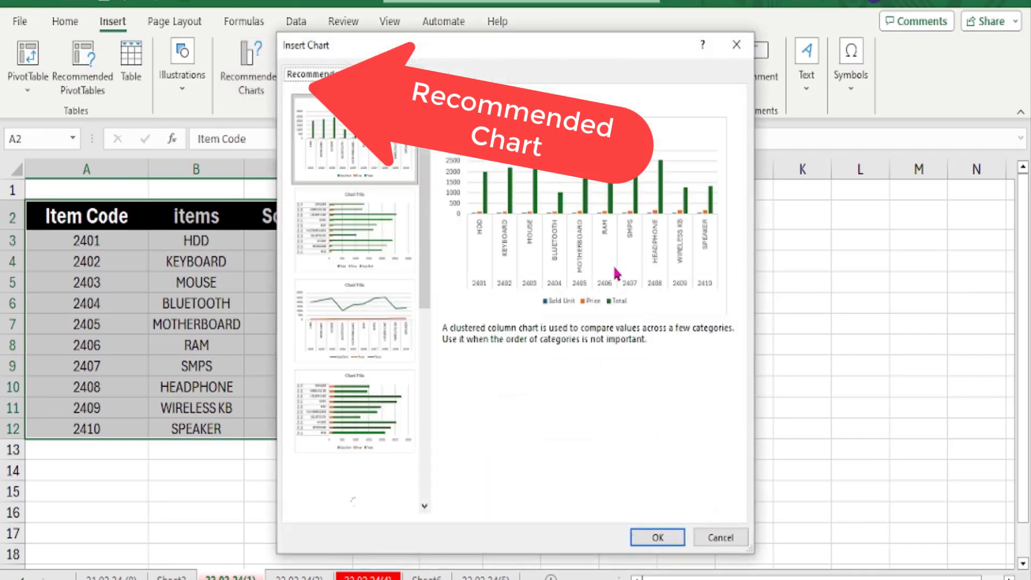
Step: Preview the recommended chart types for the sales table, including the line, stacked column, Pareto and 100% stacked column charts
left_click(347, 266)
left_click(346, 317)
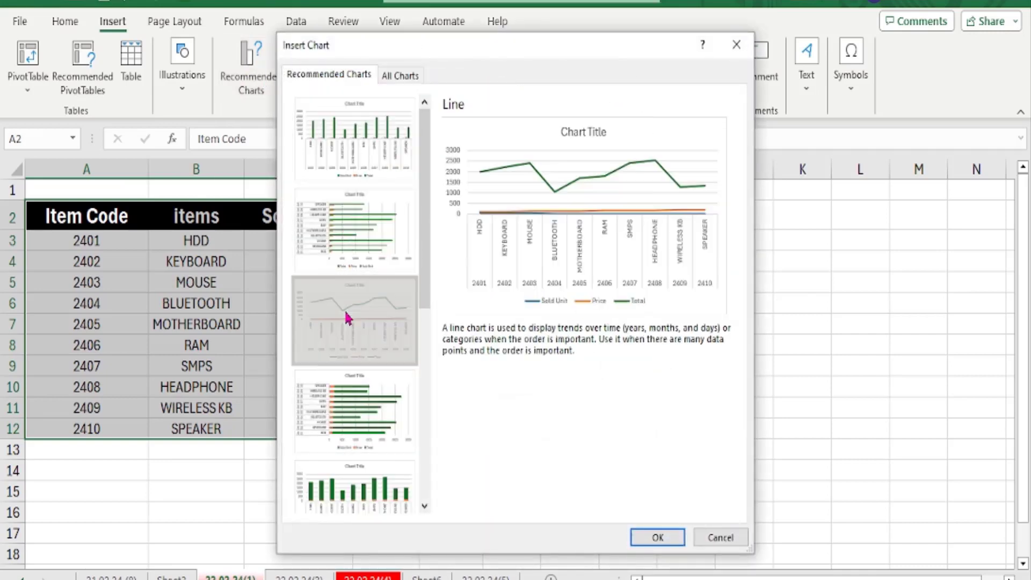
left_click(345, 422)
left_click(350, 486)
scroll(343, 408, "down", 5)
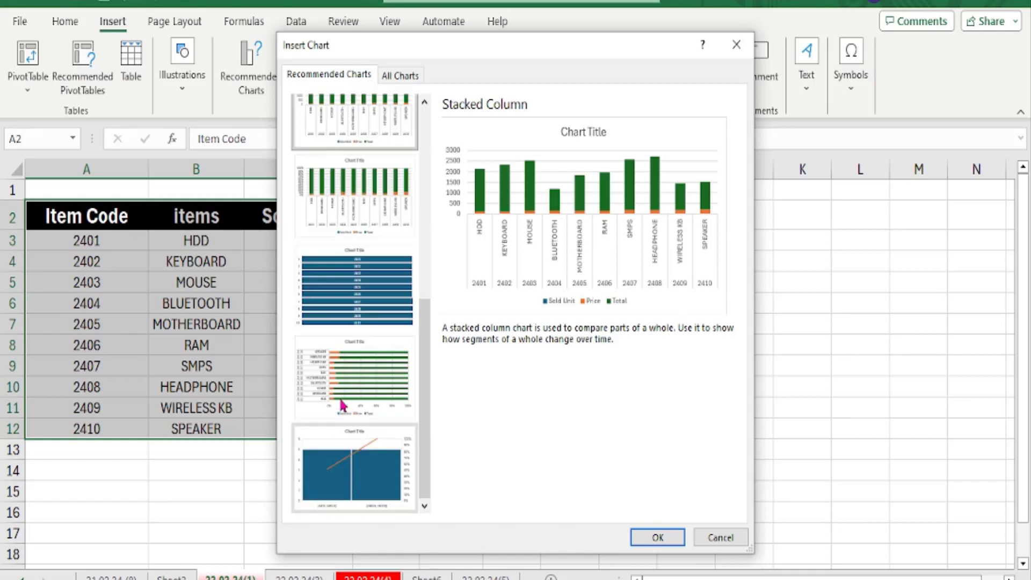
left_click(331, 303)
left_click(344, 368)
left_click(350, 450)
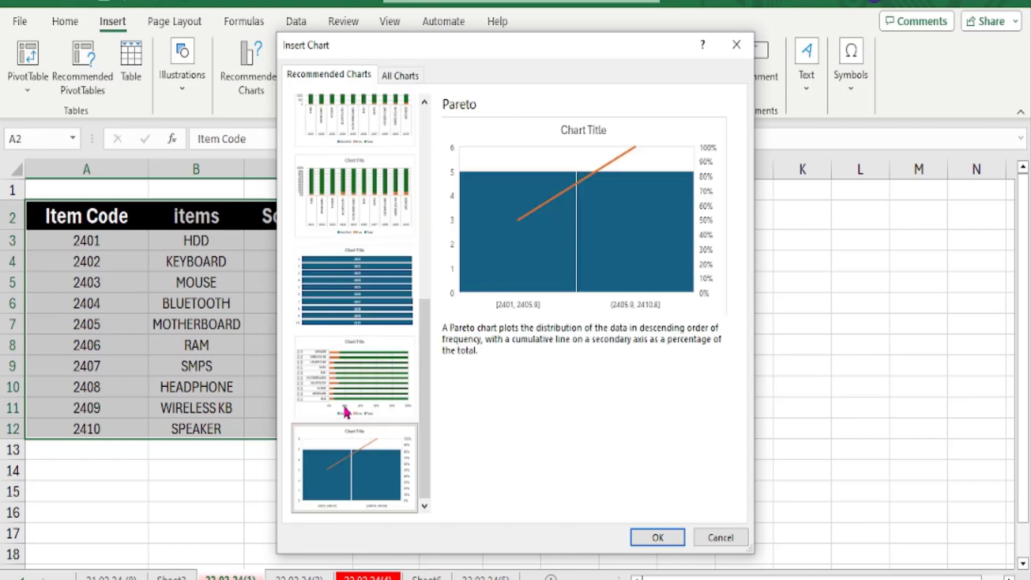
left_click(343, 367)
left_click(325, 278)
left_click(337, 179)
scroll(339, 185, "up", 5)
left_click(360, 243)
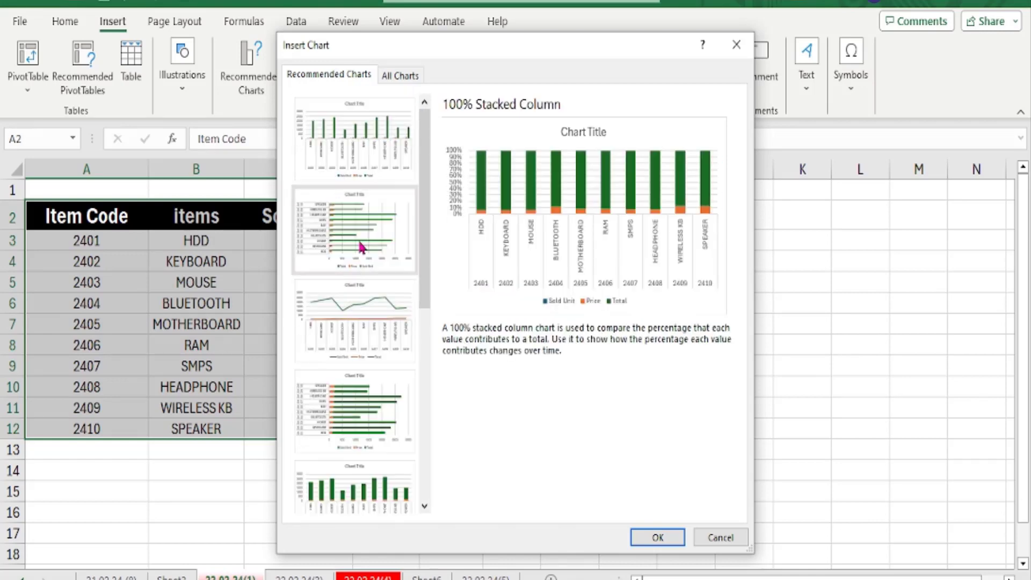
Step: Insert the recommended Clustered Column chart and place it beside the sales table, over columns G to M
left_click(353, 179)
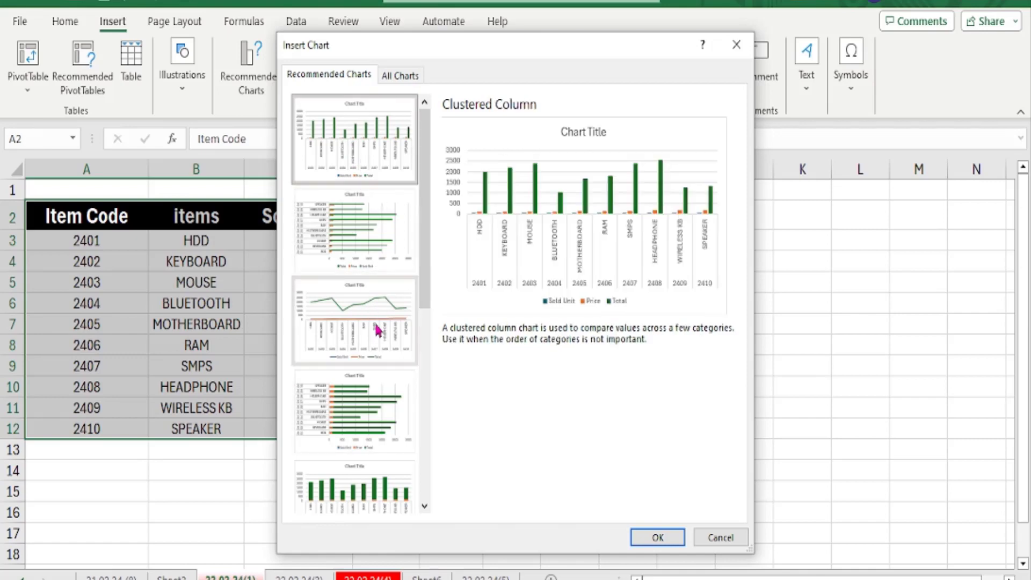
left_click(658, 537)
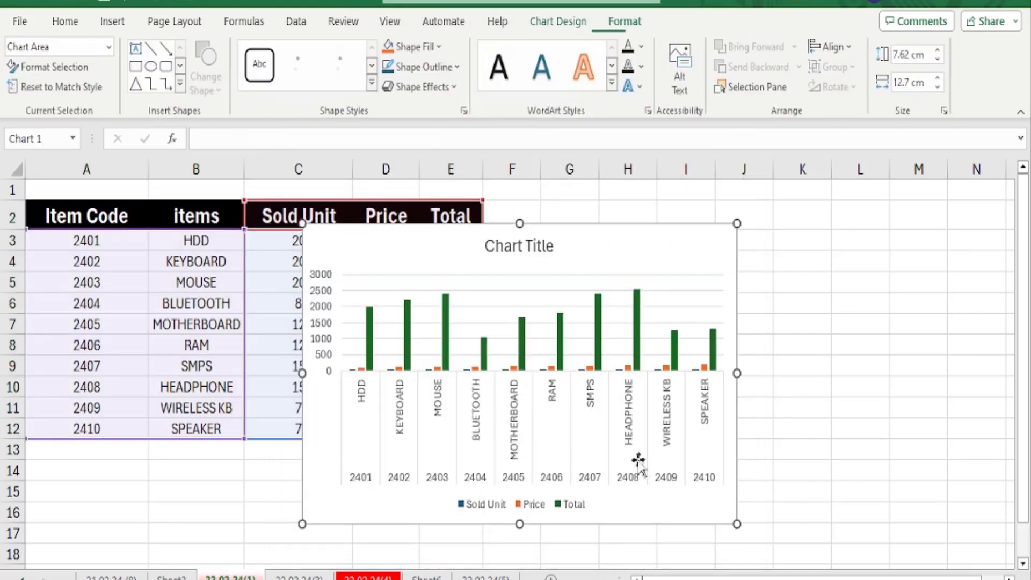
left_click_drag(622, 245, 842, 220)
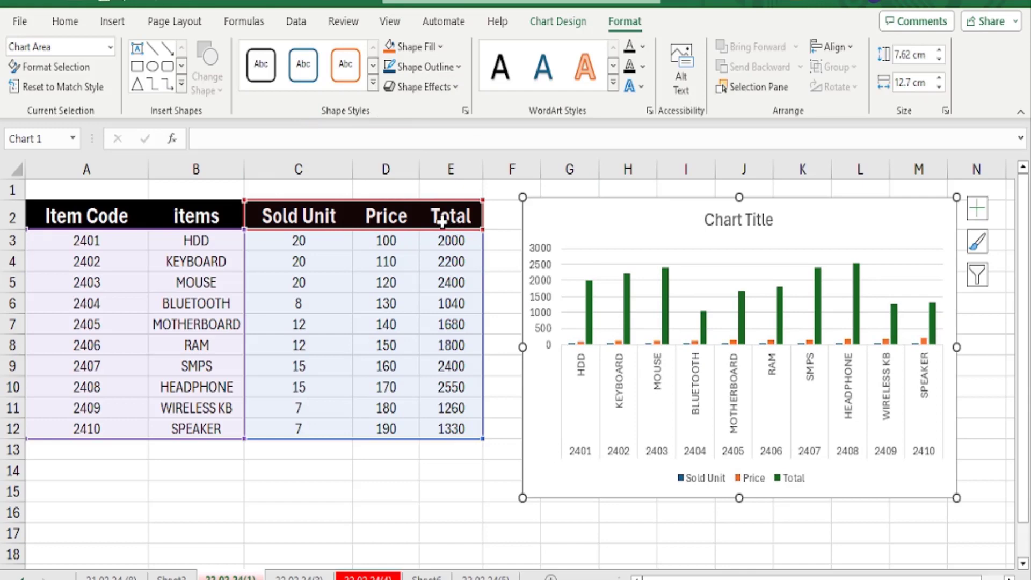
Step: On the sheet with the Sales Man table, sort the rows by Region from Z to A
left_click(113, 24)
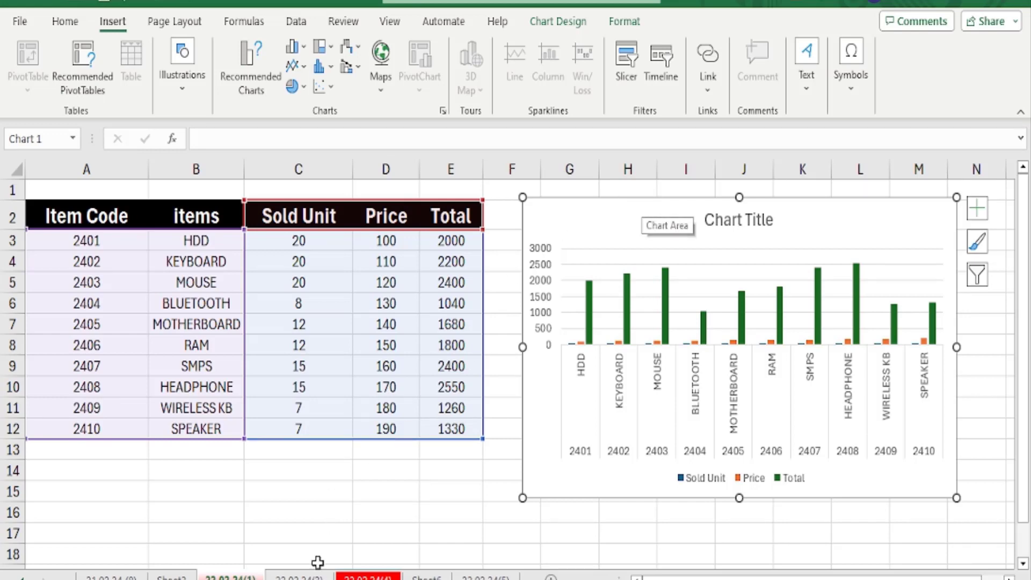
left_click(299, 577)
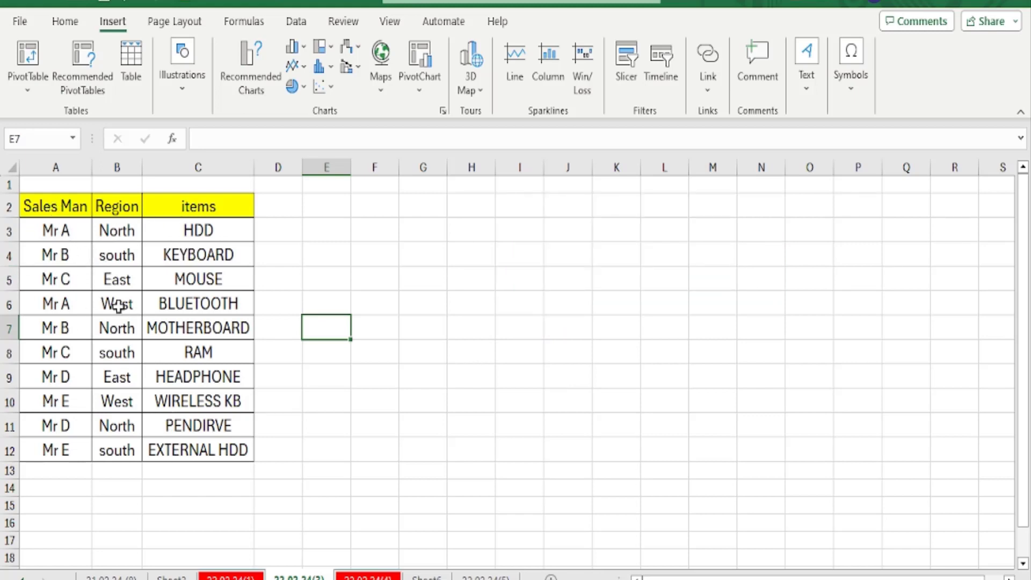
left_click(117, 250)
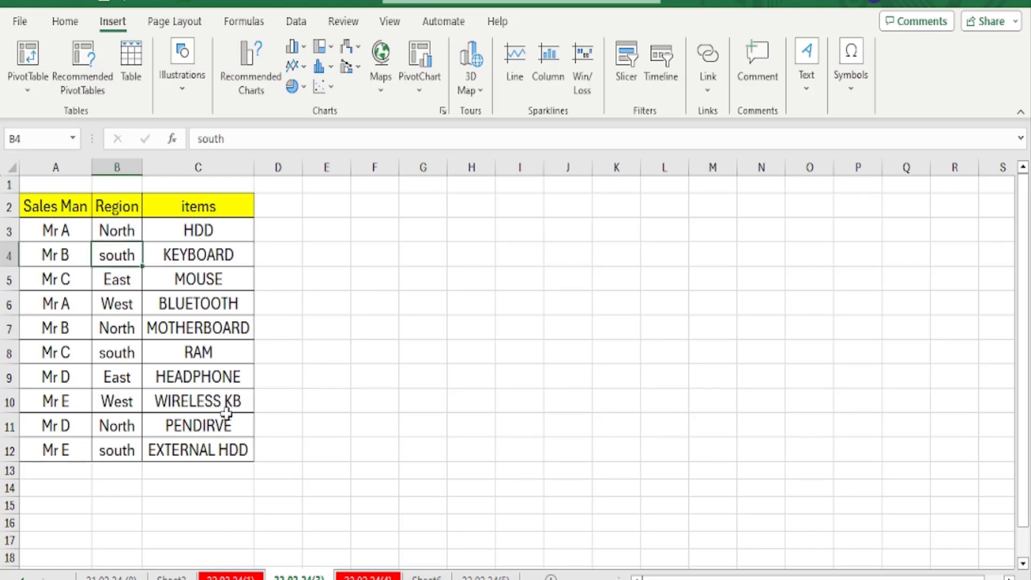
left_click(117, 280)
right_click(118, 279)
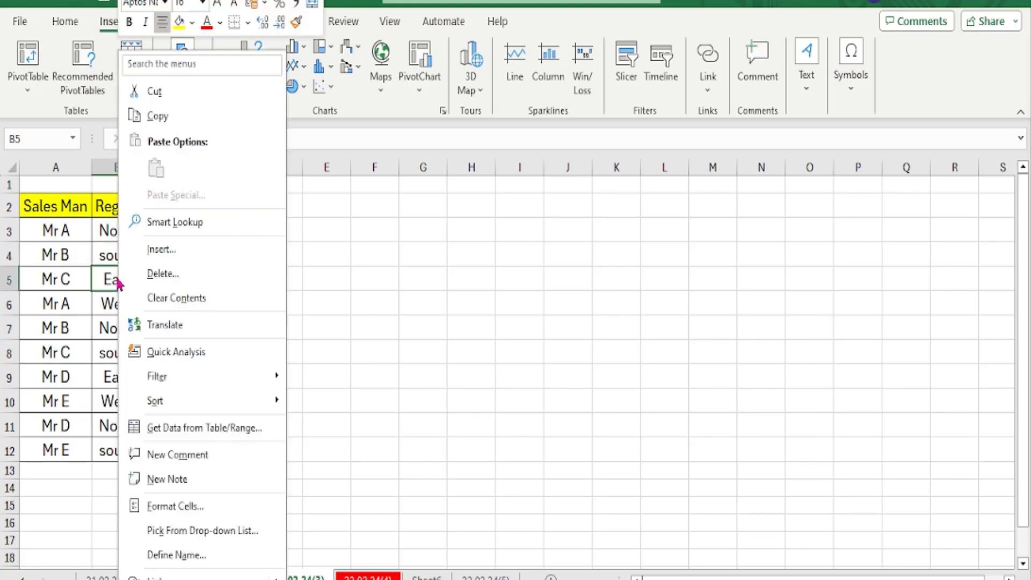
mouse_move(175, 403)
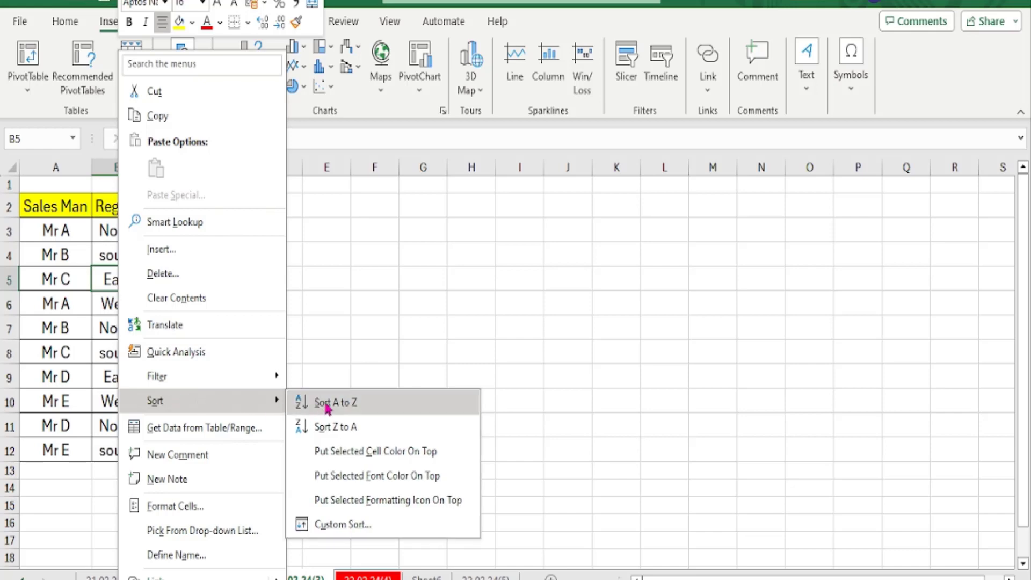
left_click(350, 428)
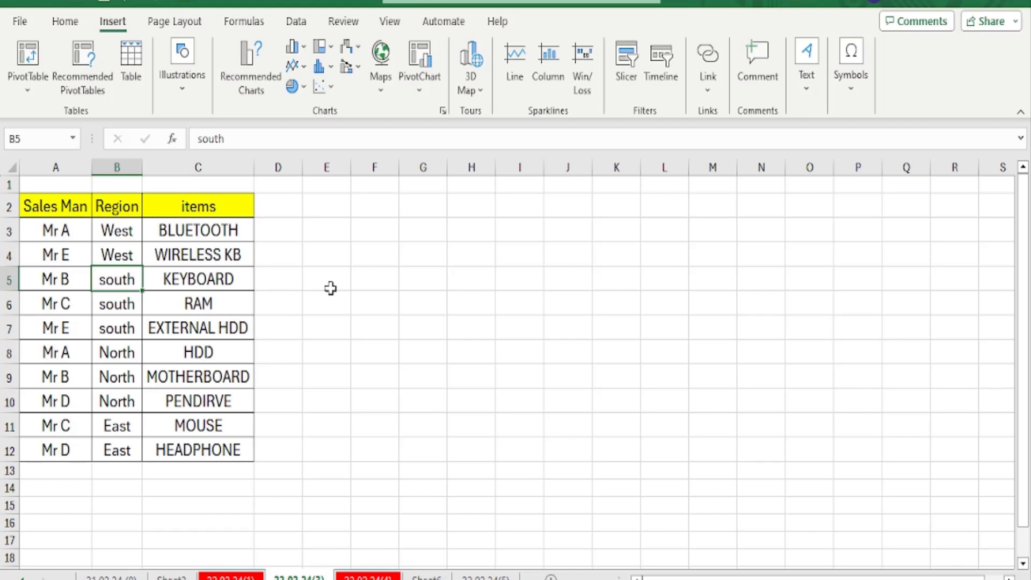
Step: Undo the Region sort
key("ctrl+z")
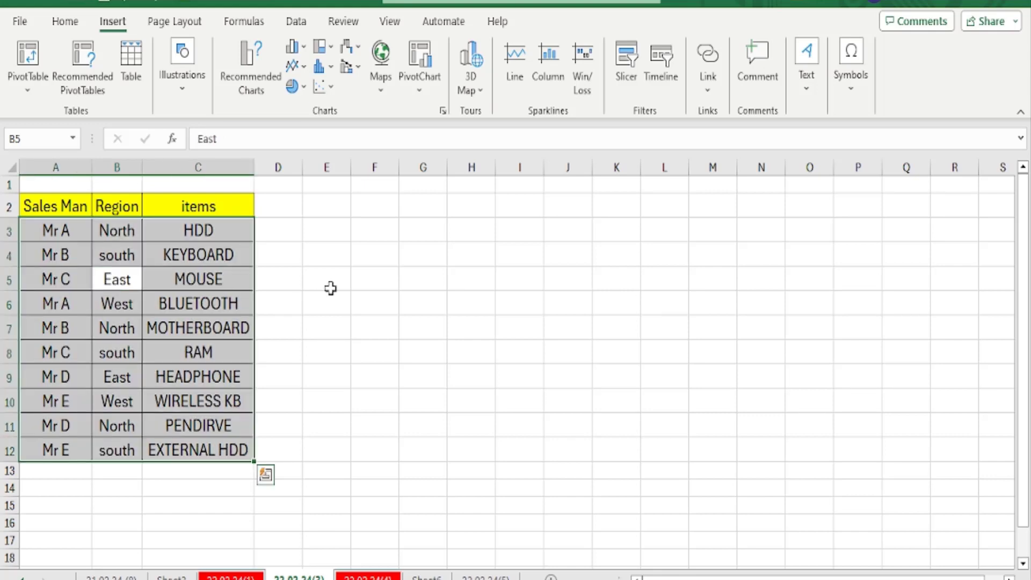
left_click(116, 282)
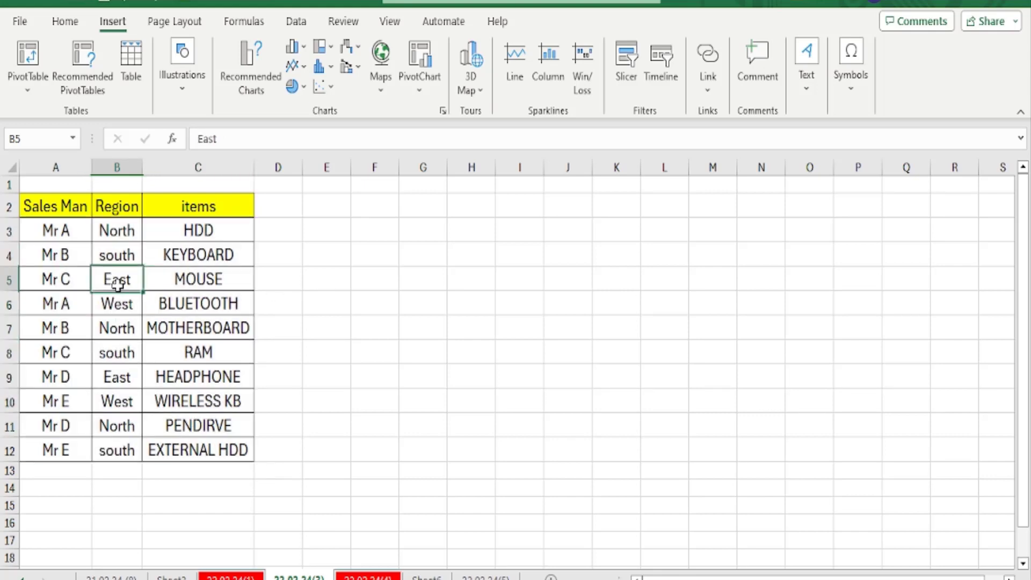
Step: Add an INDEX column header in D2, next to the items column
left_click(292, 204)
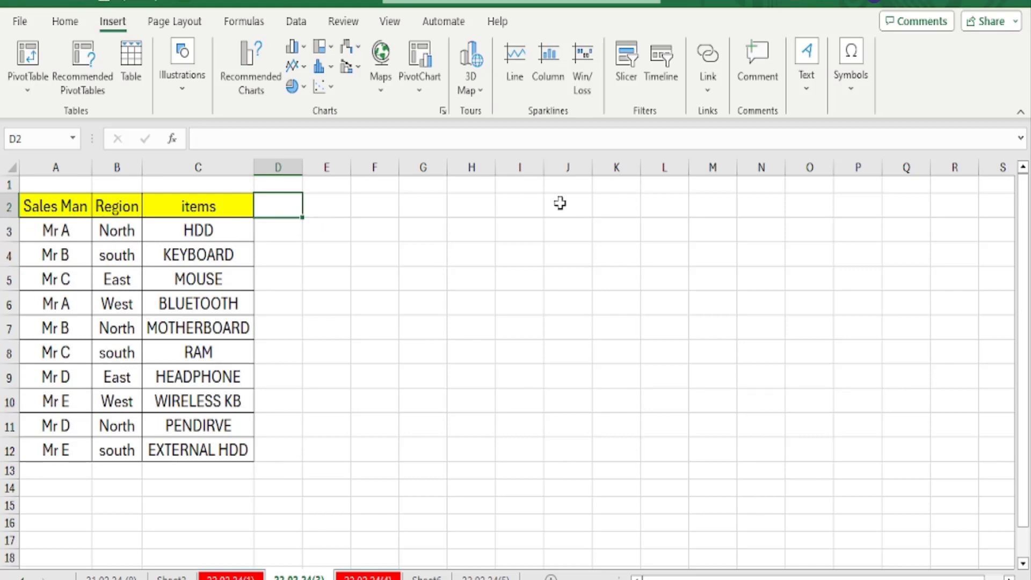
type("INDEX")
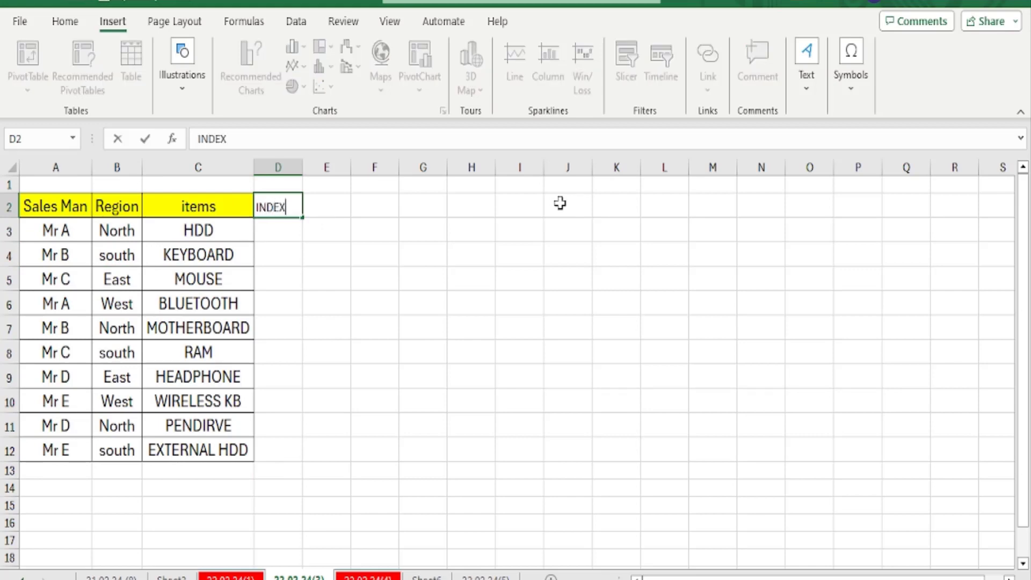
key("Return")
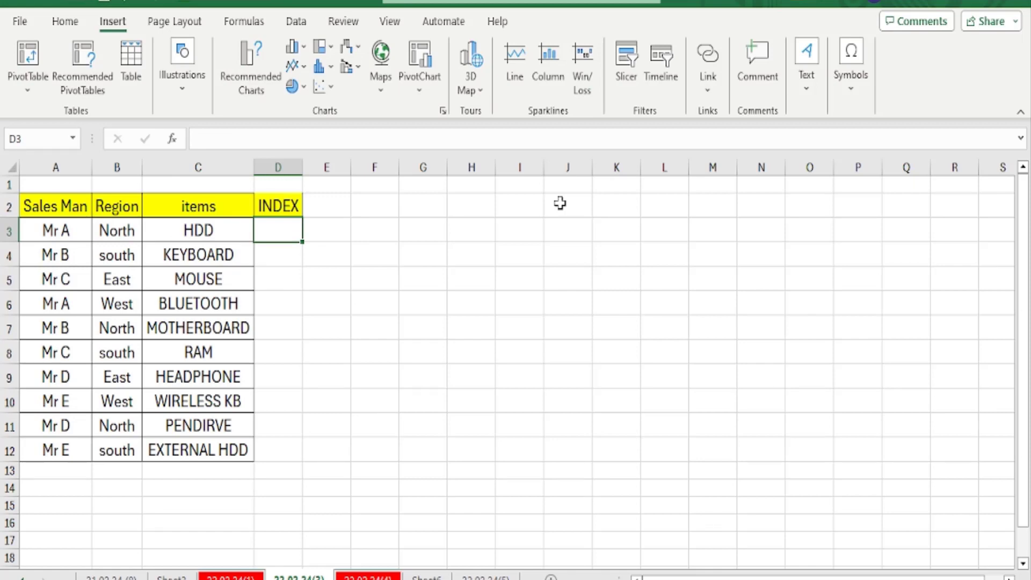
Step: Fill D3:D12 with the number series 1 to 10 and center the numbers in their cells
type("1")
key("Return")
type("2")
key("Return")
key("Up")
key("Up")
key("shift+Down")
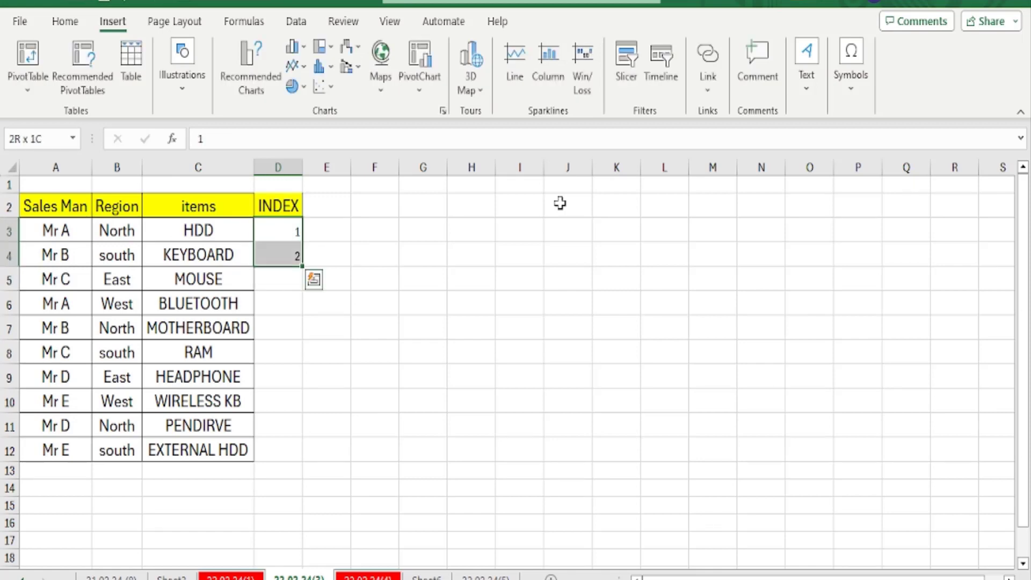
double_click(301, 266)
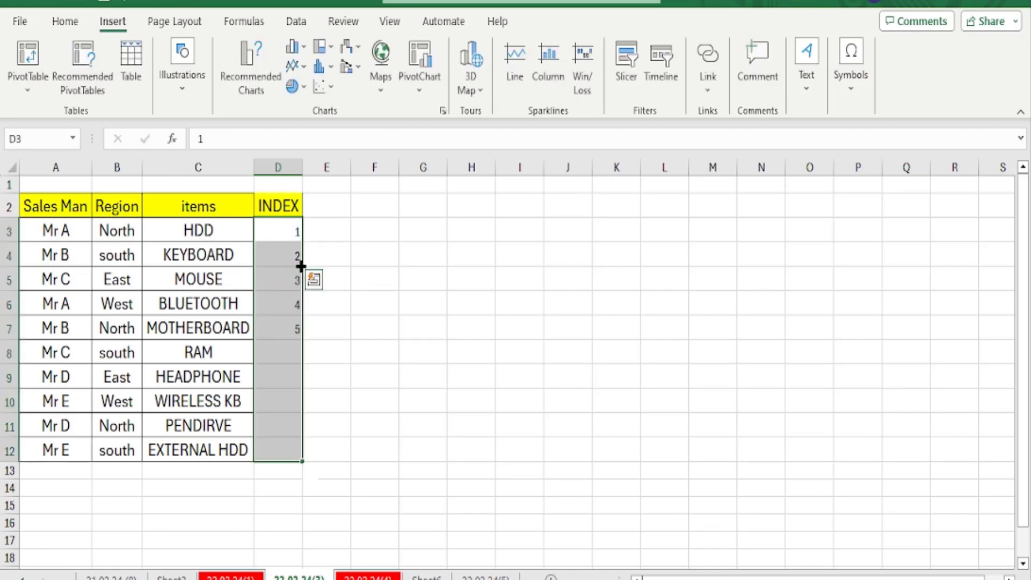
left_click(65, 21)
left_click(279, 82)
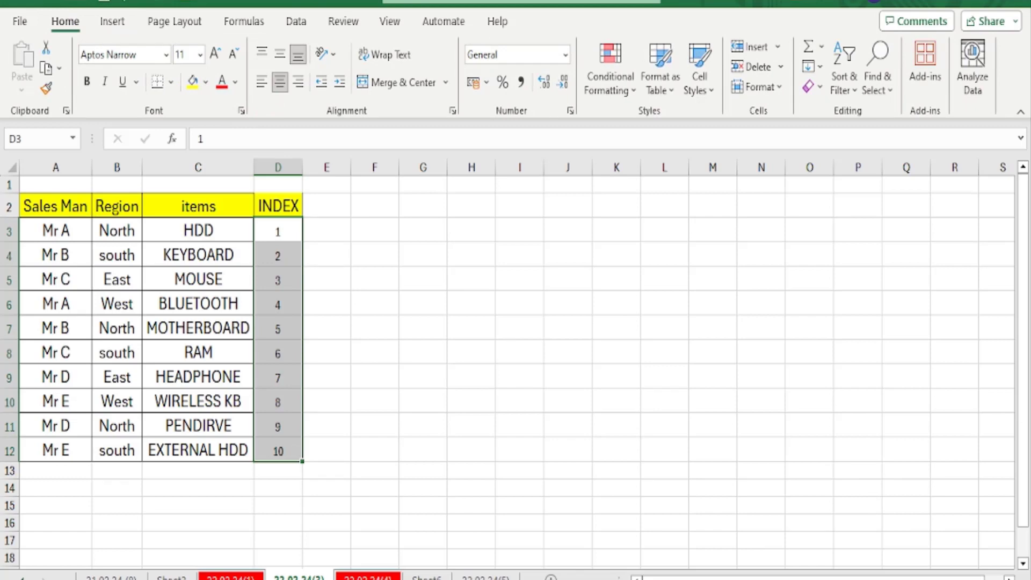
scroll(583, 456, "up", 1)
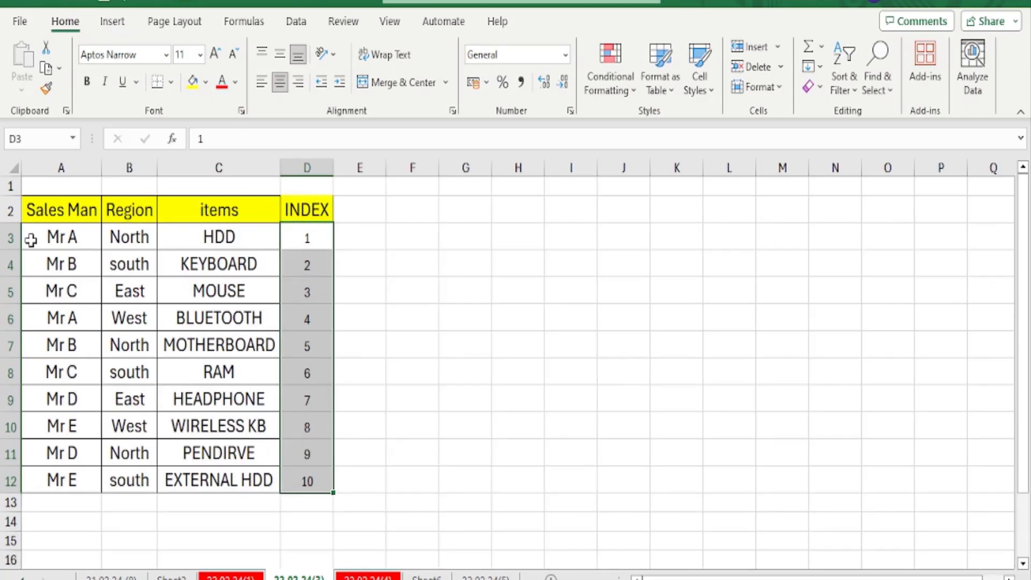
Step: Examine how the table records in rows 3, 4 and 12 pair with their index numbers
left_click_drag(78, 236, 221, 237)
left_click(322, 238)
left_click_drag(67, 262, 215, 262)
left_click(304, 263)
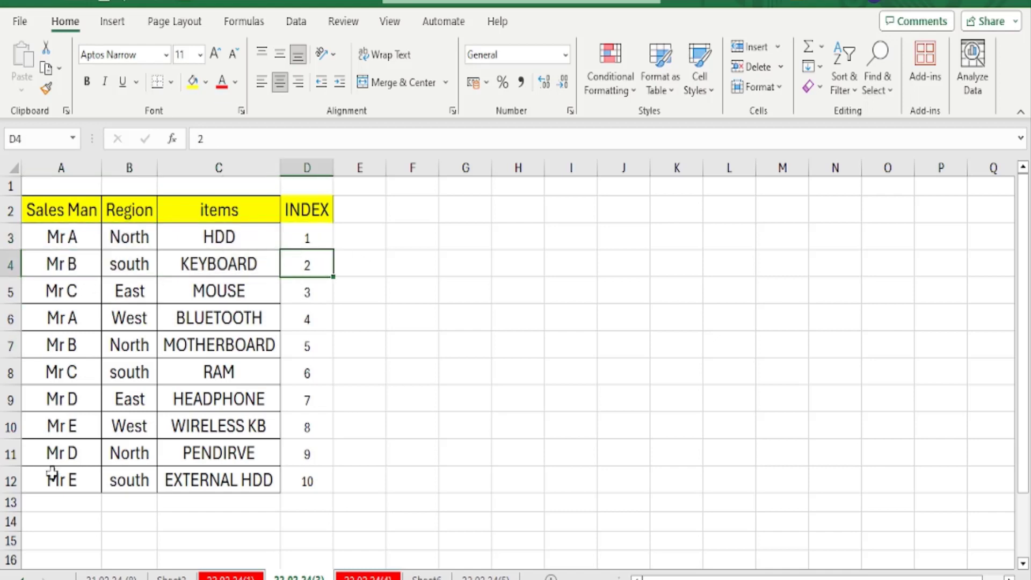
left_click_drag(51, 474, 225, 479)
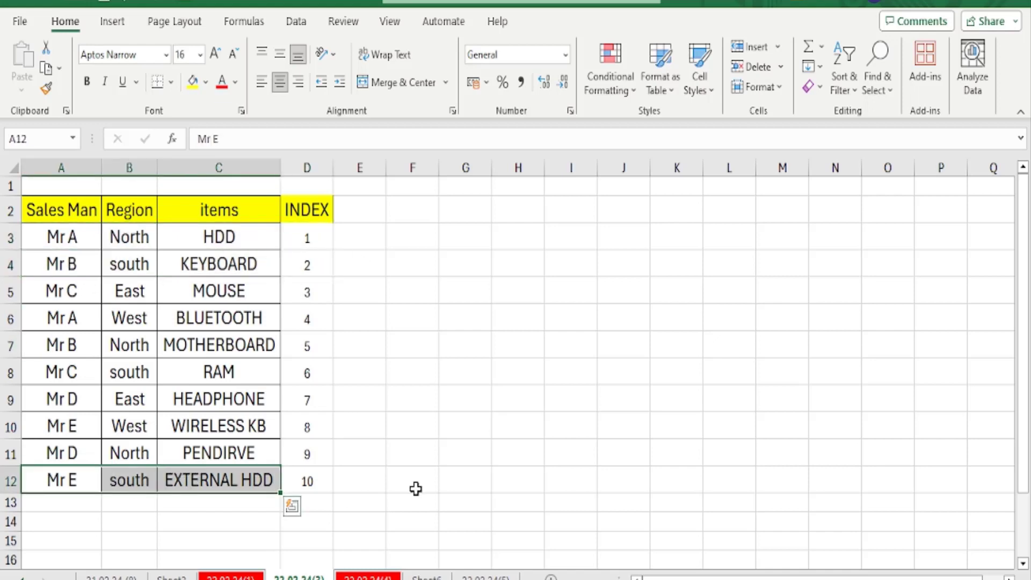
left_click(207, 291)
Step: Turn on filtering for the header row 2 of the Sales Man table
left_click(45, 211)
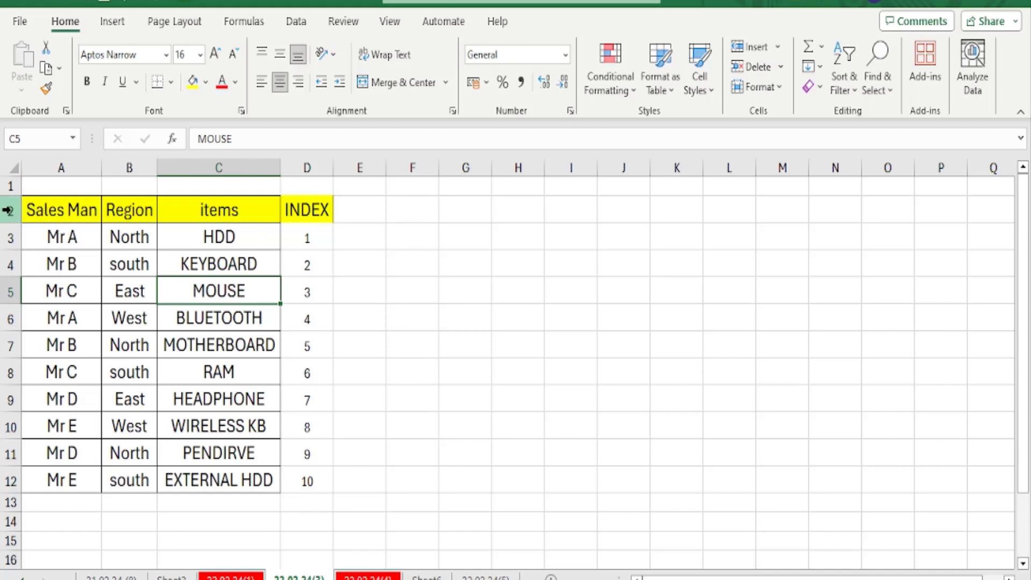
key("shift+space")
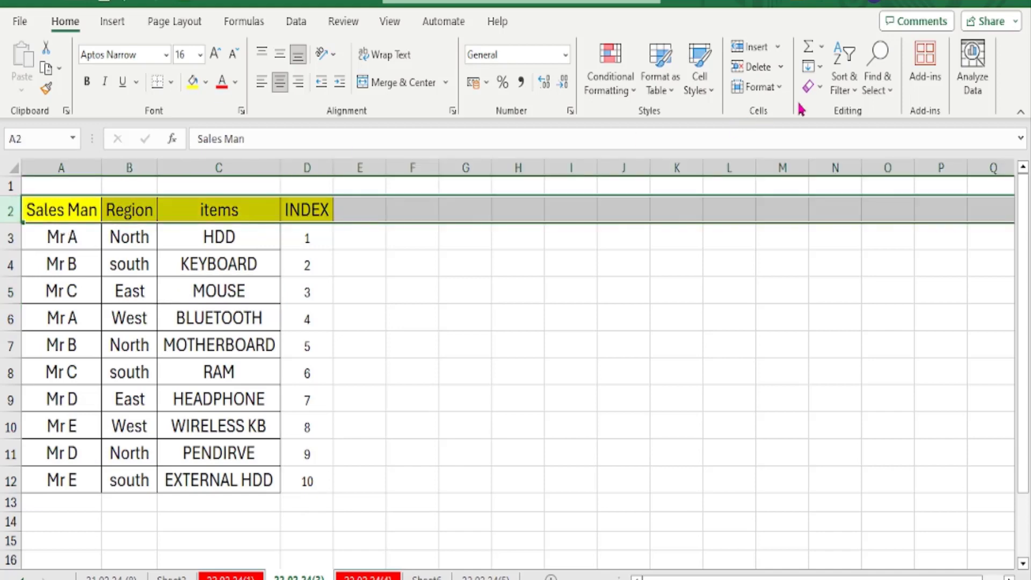
left_click(845, 75)
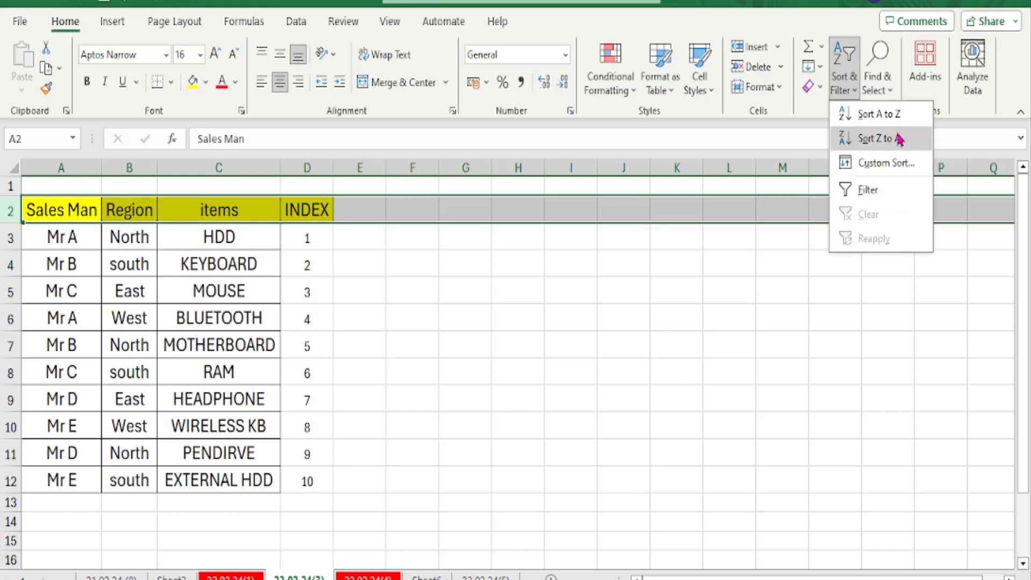
left_click(881, 191)
left_click(329, 314)
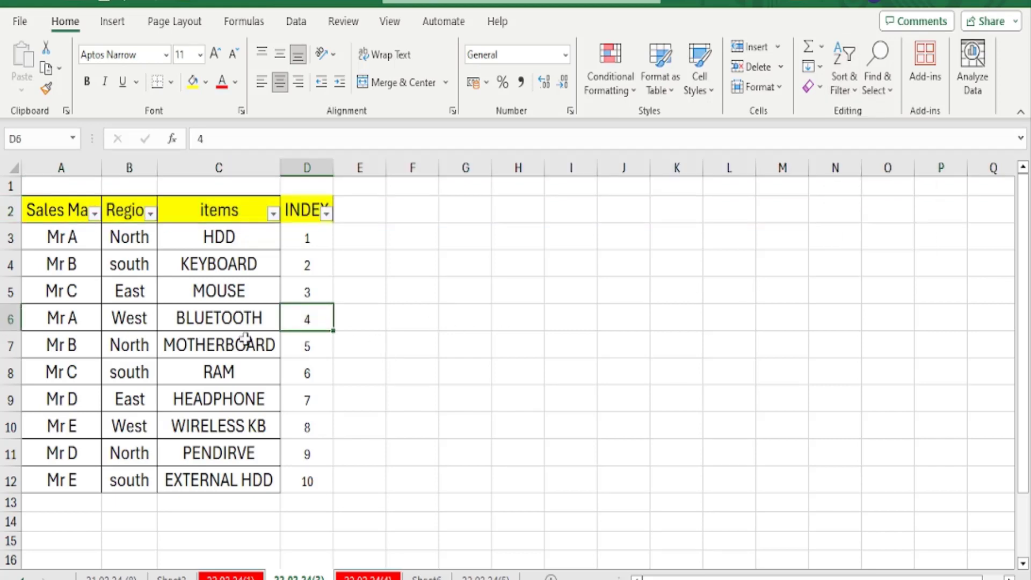
Step: Sort the filtered table, including its INDEX column, by Region from Z to A and review the reordered rows
left_click(129, 317)
right_click(129, 317)
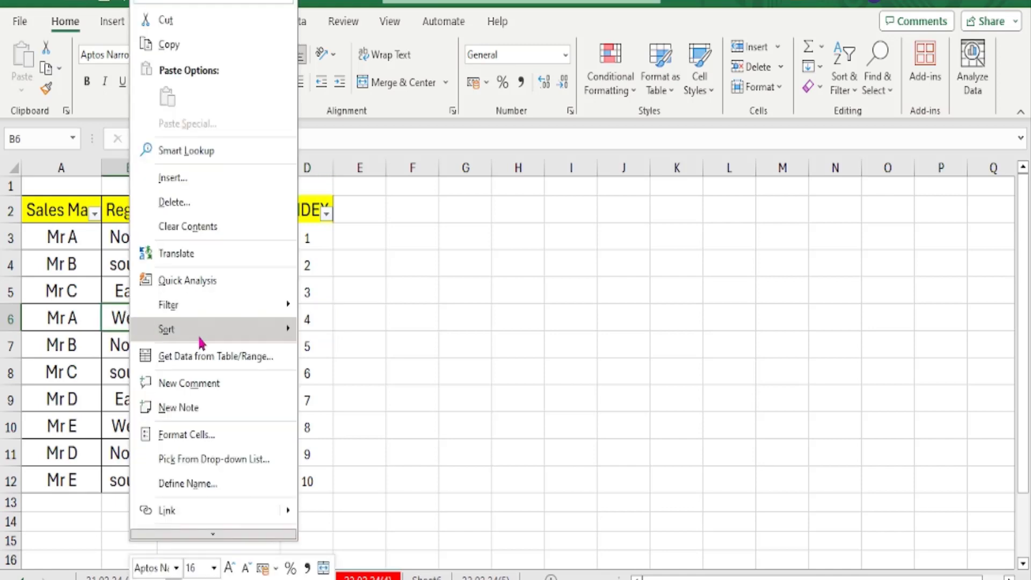
mouse_move(248, 336)
left_click(338, 355)
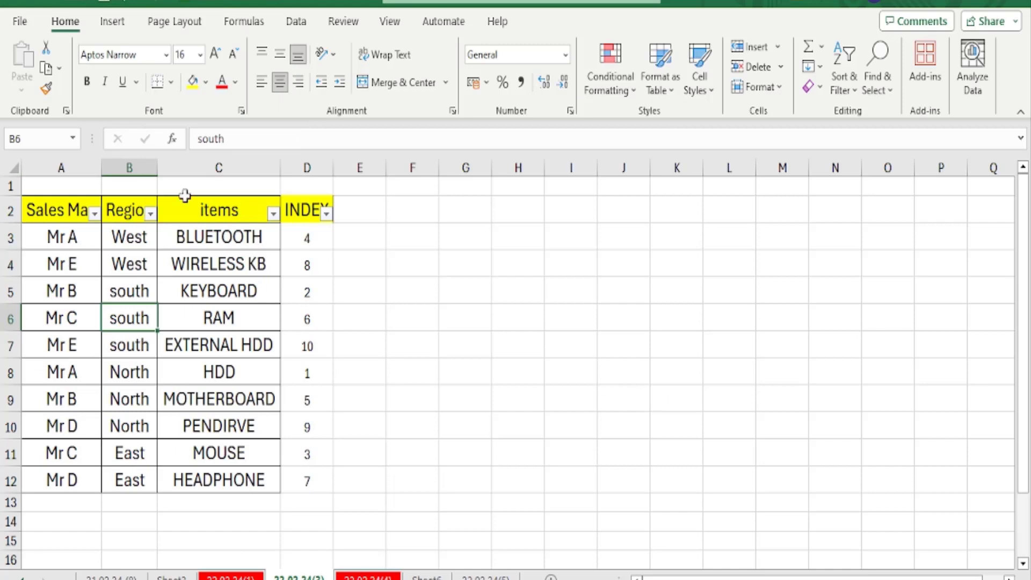
left_click_drag(40, 201, 215, 476)
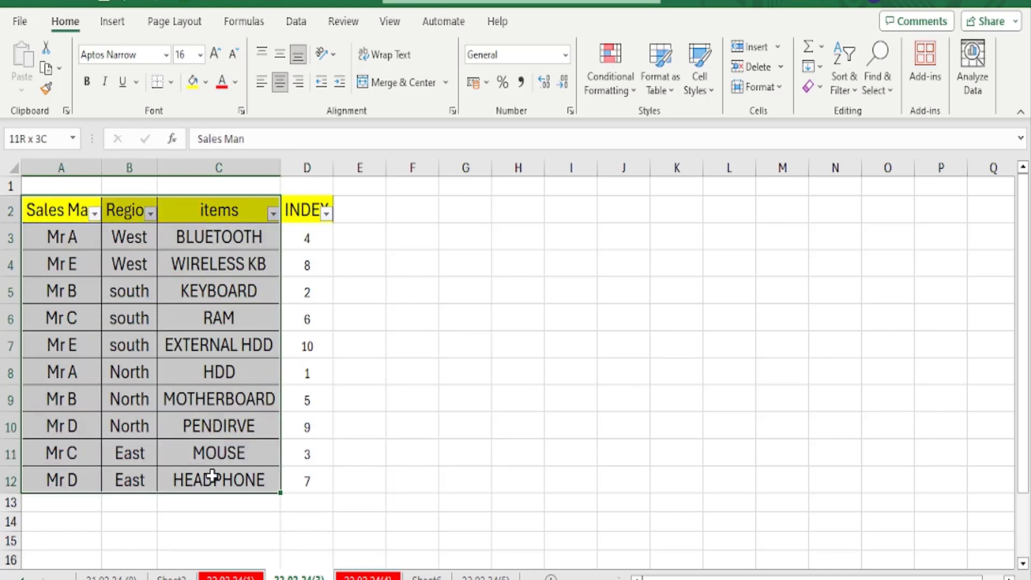
left_click(181, 371)
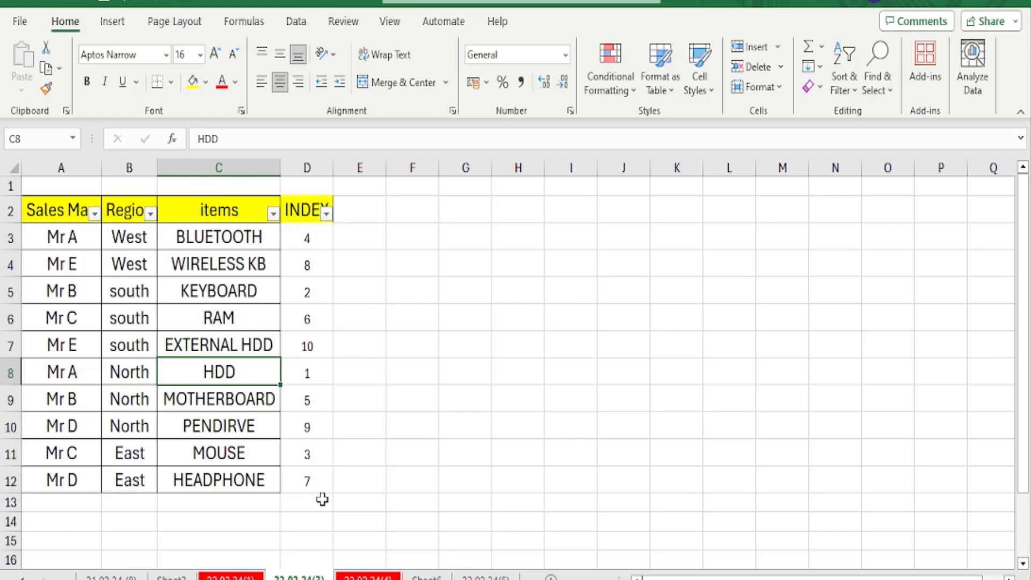
Step: Examine which sales records carry index numbers 1, 2, 3 and 4 in the table sorted by Region
left_click(325, 376)
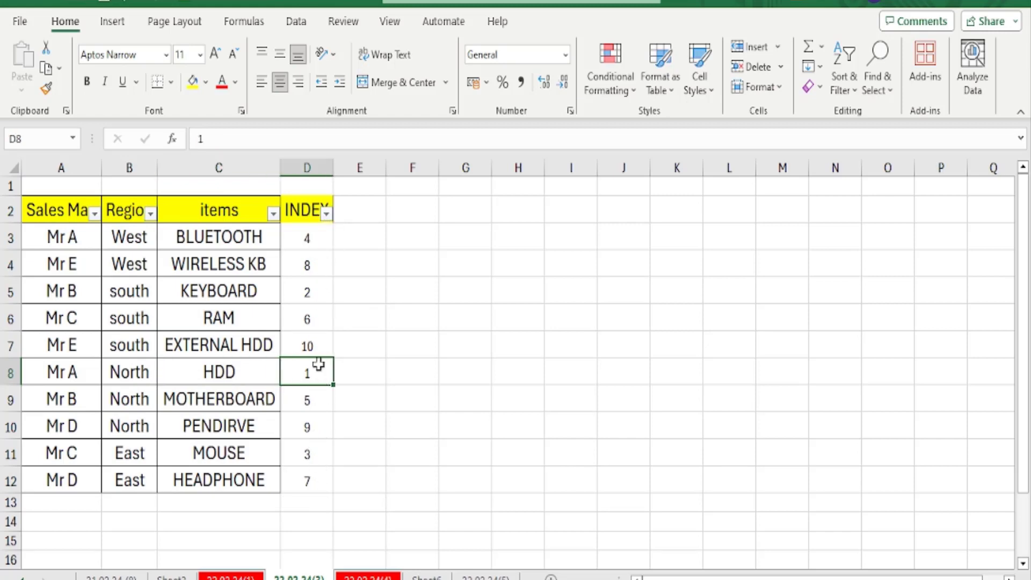
left_click_drag(311, 368, 37, 370)
left_click_drag(311, 292, 65, 297)
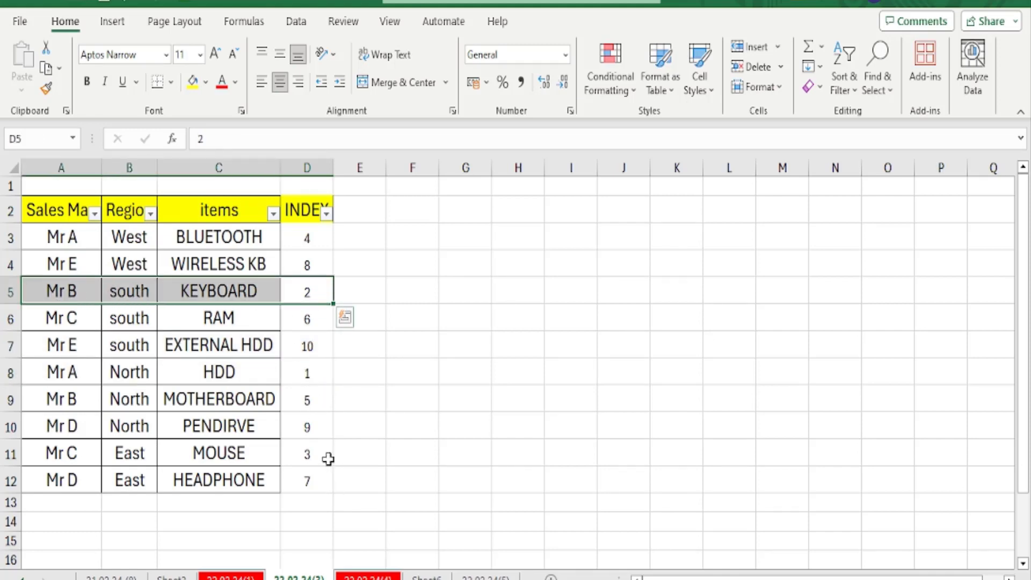
left_click_drag(322, 454, 39, 451)
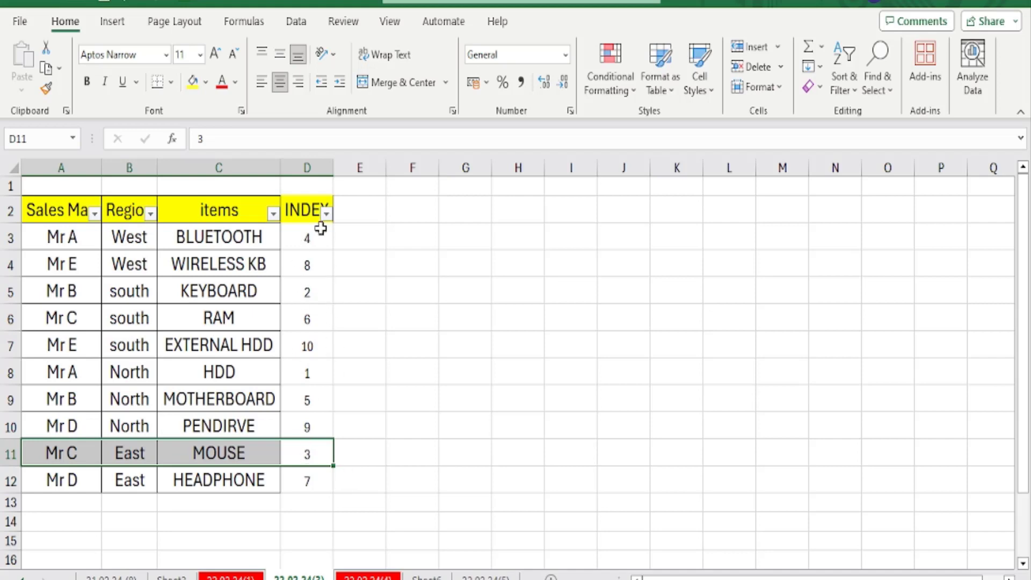
left_click_drag(302, 238, 64, 237)
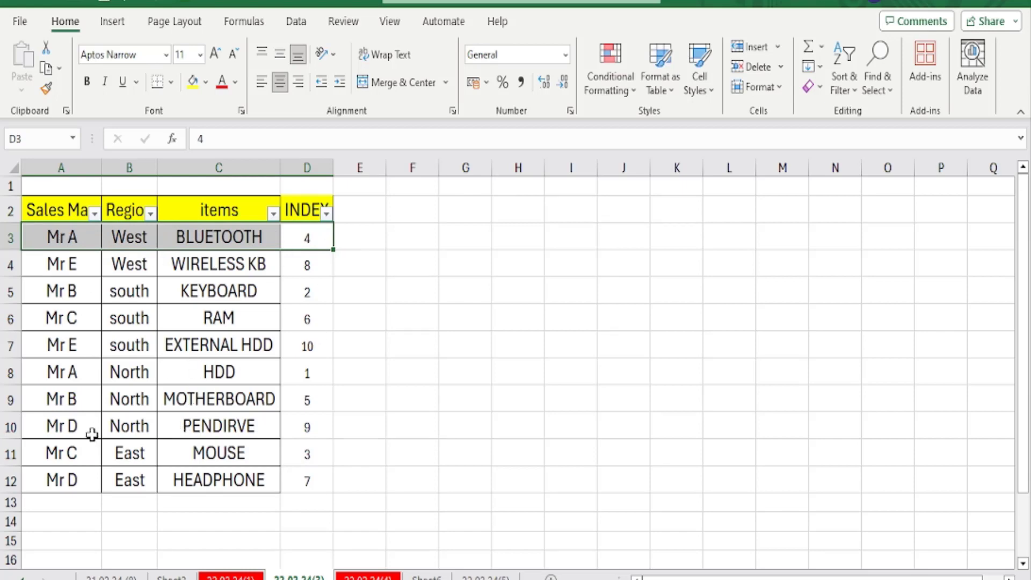
Step: Sort the table by Sales Man from Z to A, and restore its original order by sorting INDEX from smallest to largest
left_click(78, 425)
right_click(78, 426)
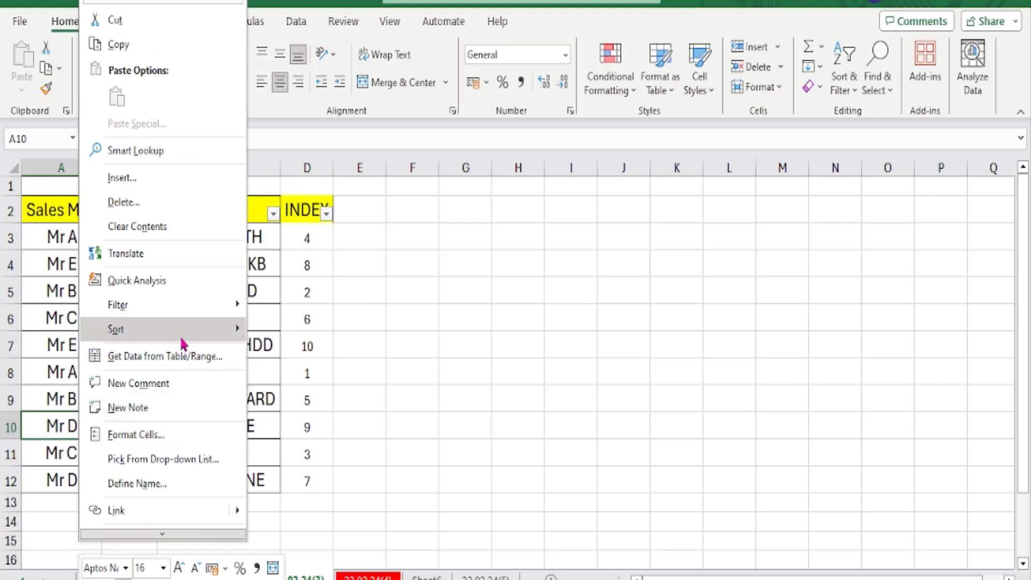
mouse_move(185, 331)
left_click(287, 356)
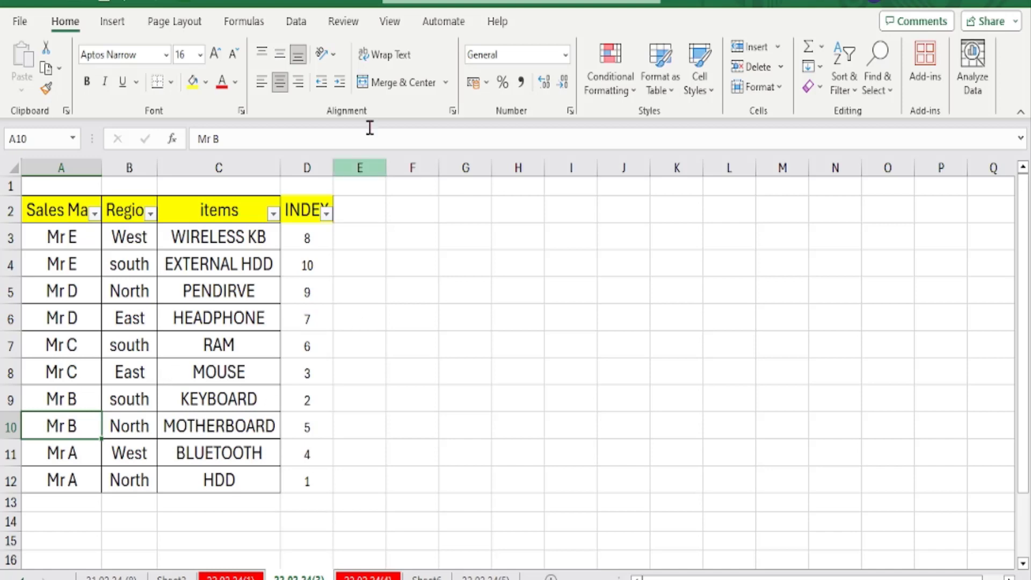
left_click(326, 214)
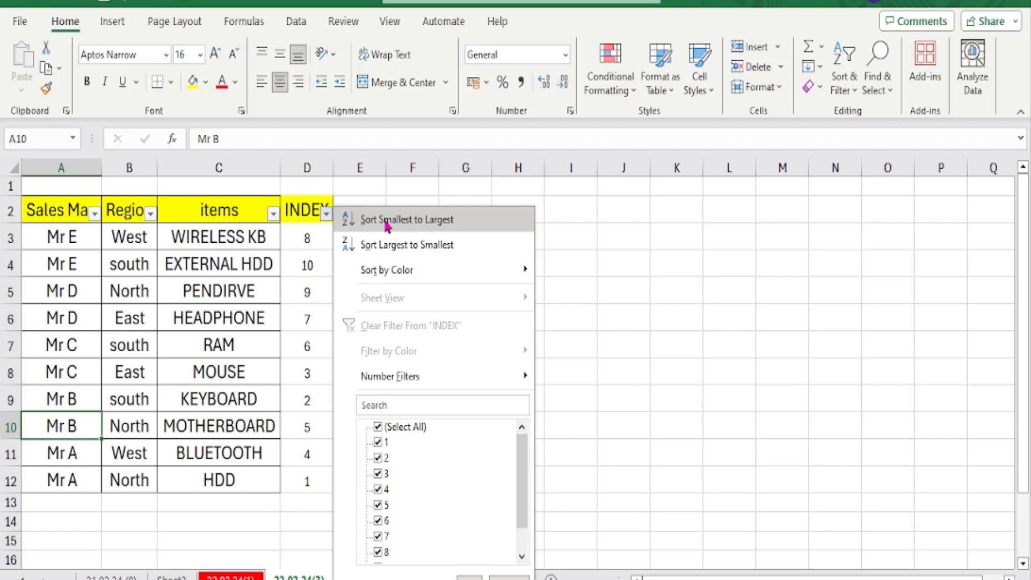
left_click(422, 221)
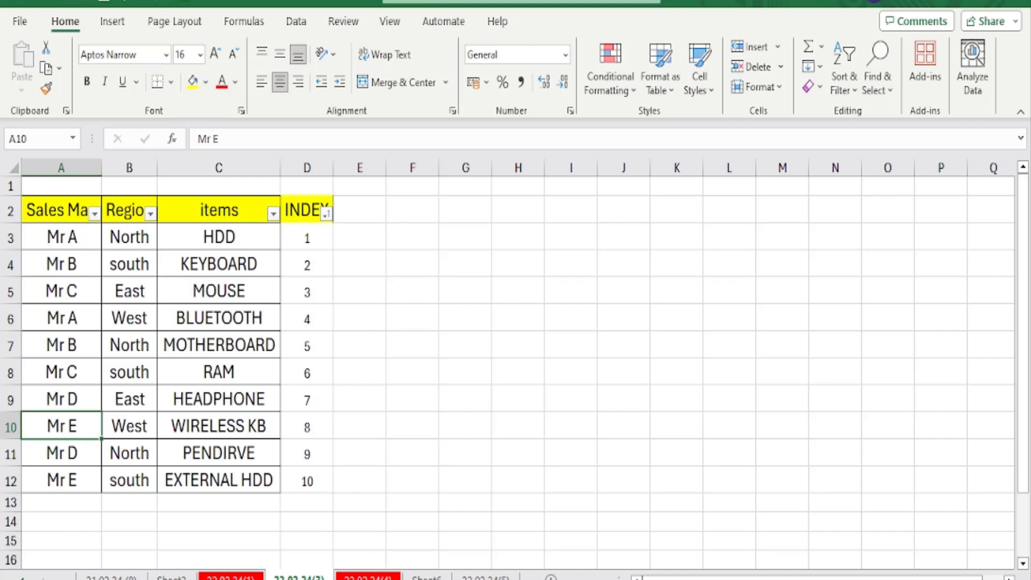
Step: Hide the Sold Unit in FEB and Sold Unit in MAY columns (C and F) on the Item Code sheet
left_click(368, 577)
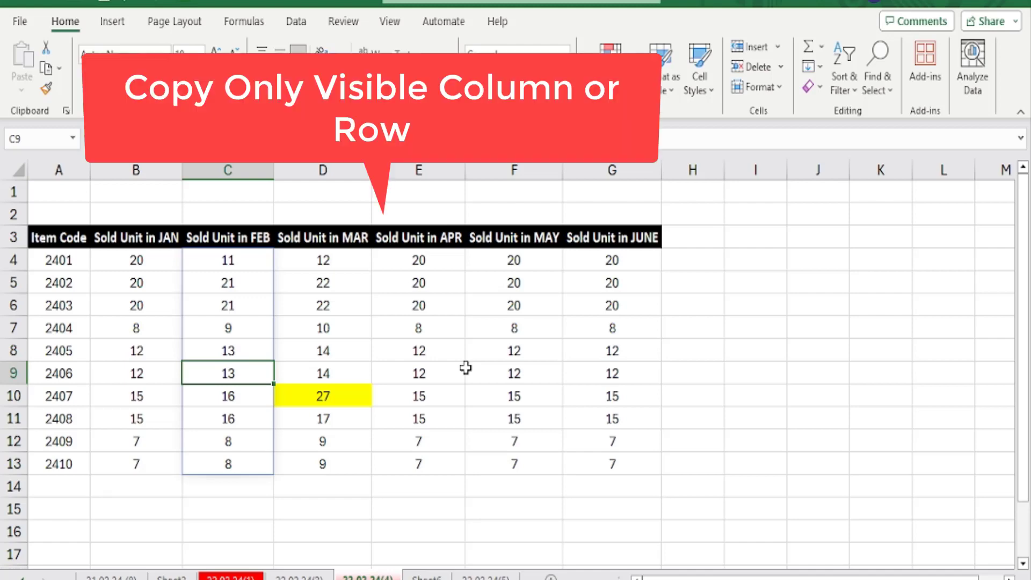
left_click(343, 172)
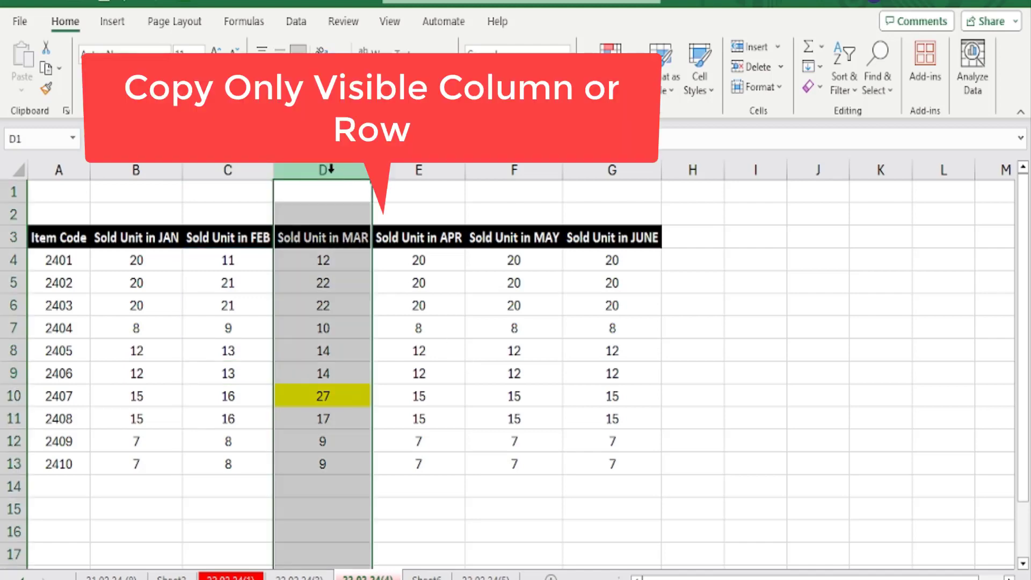
left_click(242, 170)
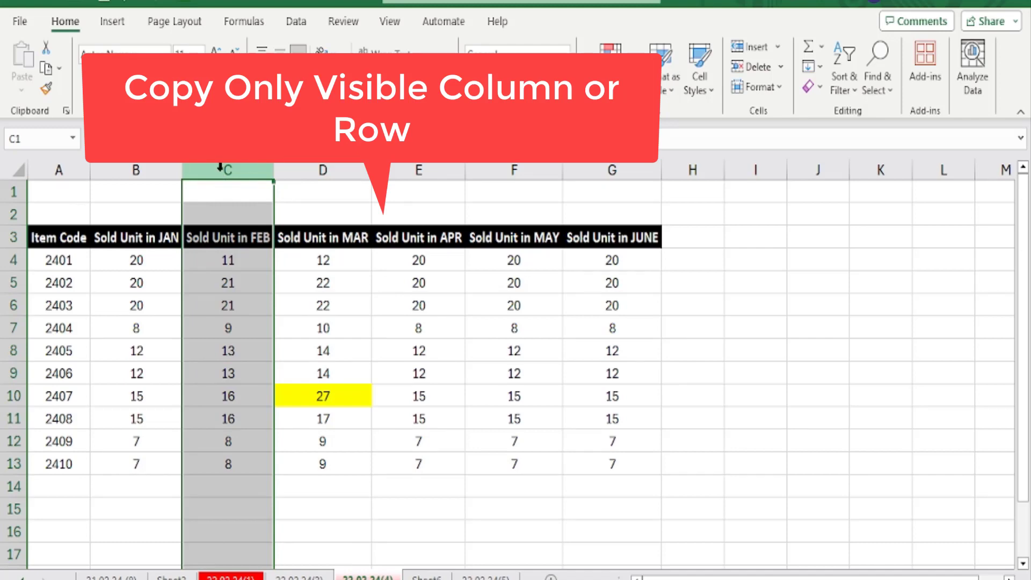
right_click(222, 170)
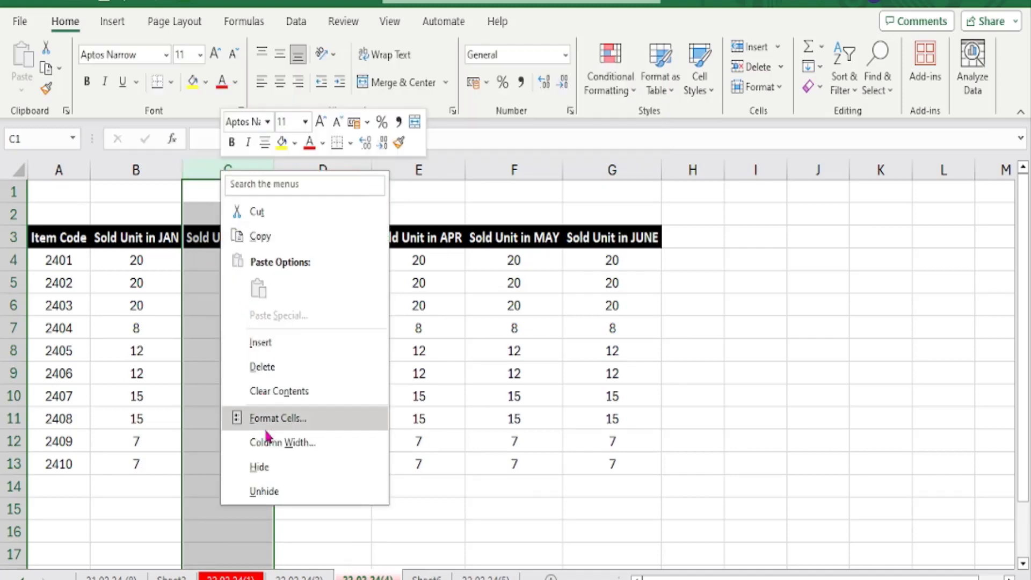
left_click(260, 467)
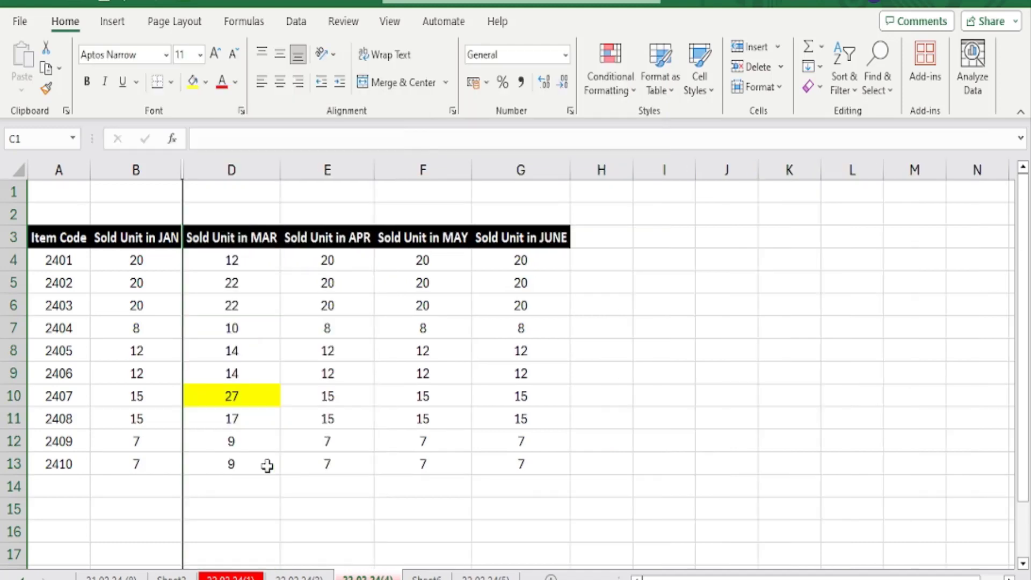
left_click(422, 170)
right_click(422, 169)
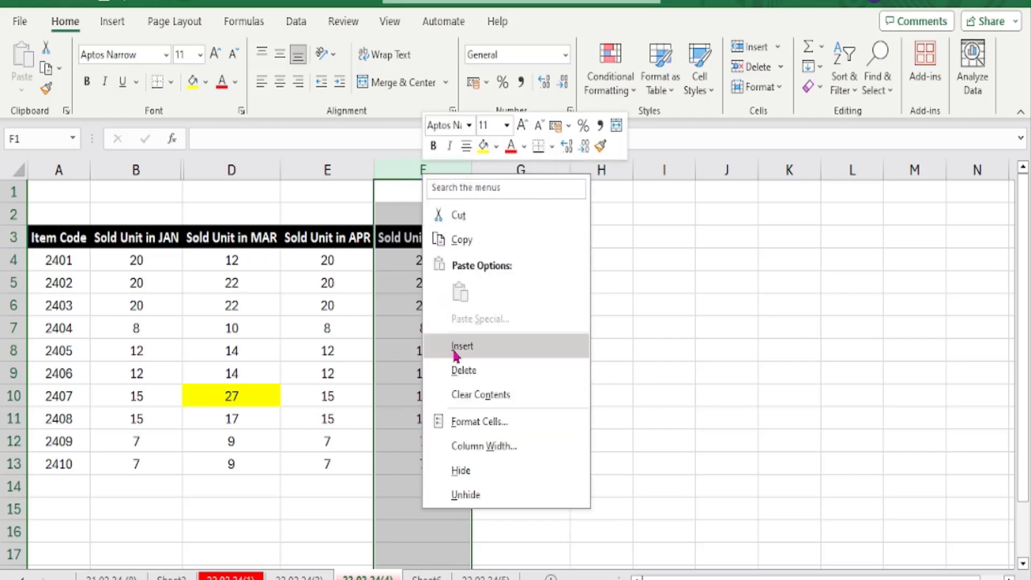
left_click(464, 466)
left_click(573, 352)
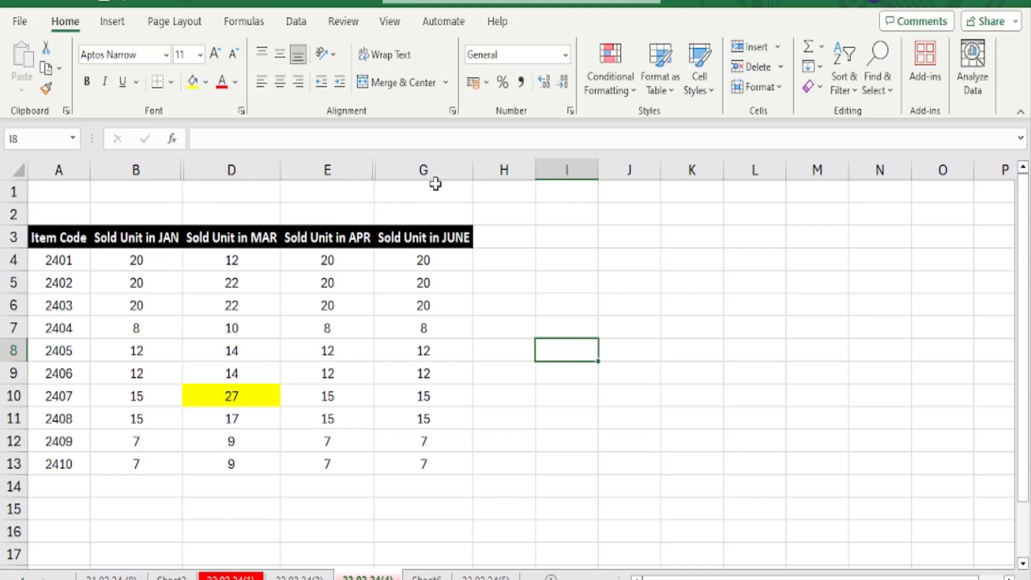
Step: Copy the Item Code table A3:G13 with its hidden columns and paste it into Sheet6 at cell B2
left_click_drag(63, 237, 428, 458)
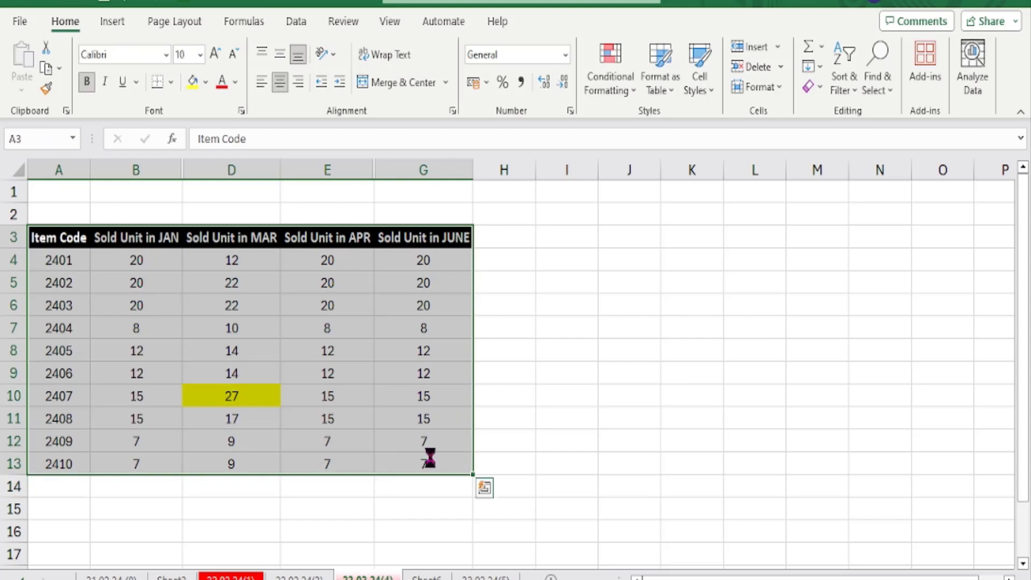
key("ctrl+c")
left_click(427, 576)
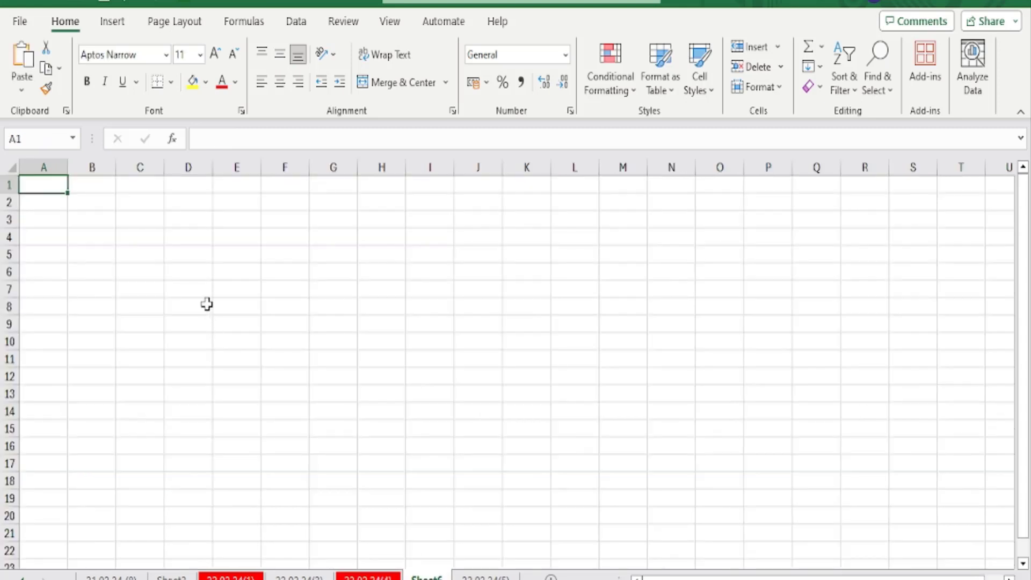
left_click(79, 201)
key("ctrl+v")
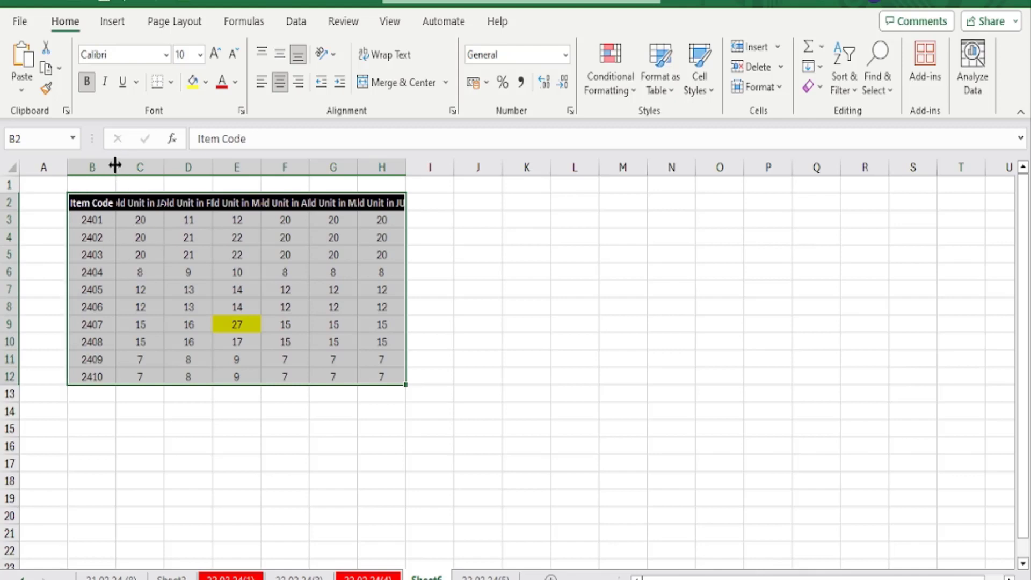
Step: Autofit the widths of columns C to H on Sheet6 to their Sold Unit headers
double_click(164, 167)
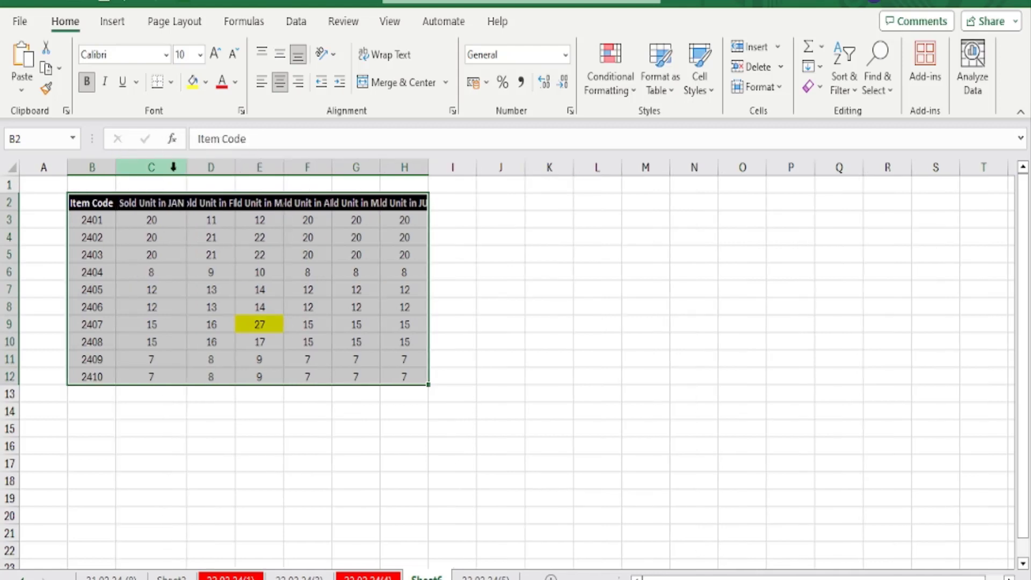
double_click(235, 167)
left_click_drag(305, 171, 305, 171)
double_click(306, 170)
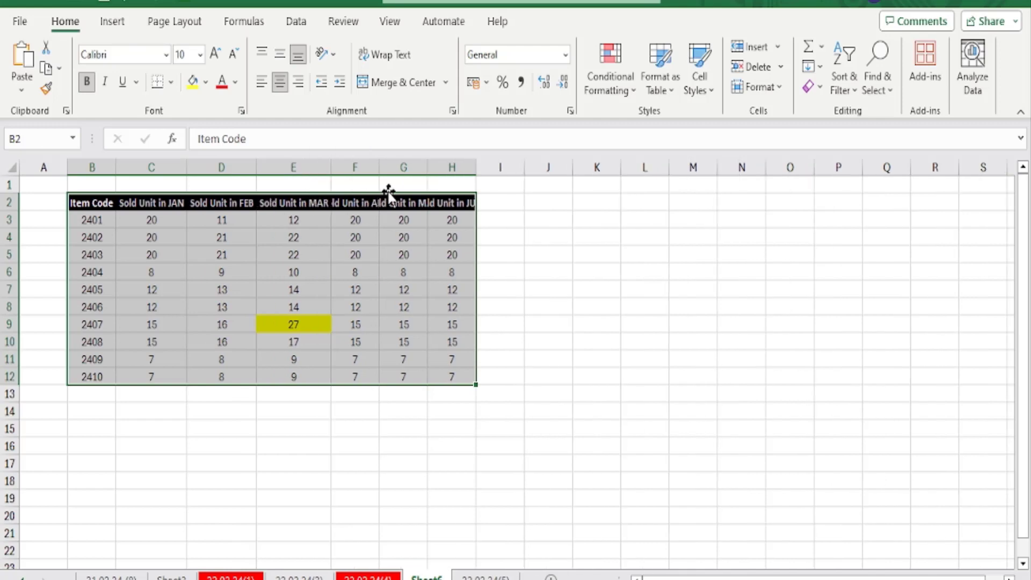
double_click(380, 168)
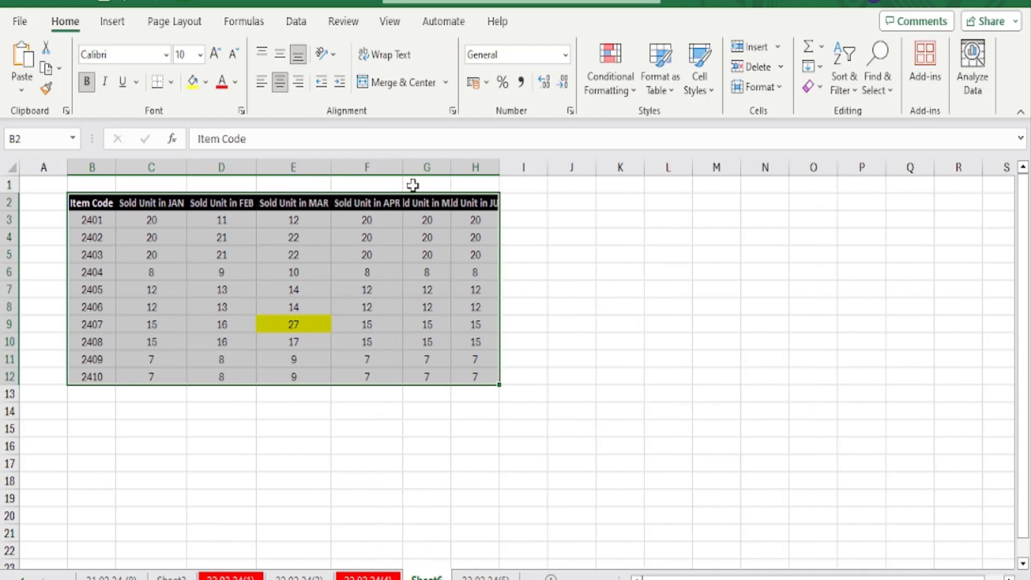
double_click(452, 167)
double_click(526, 171)
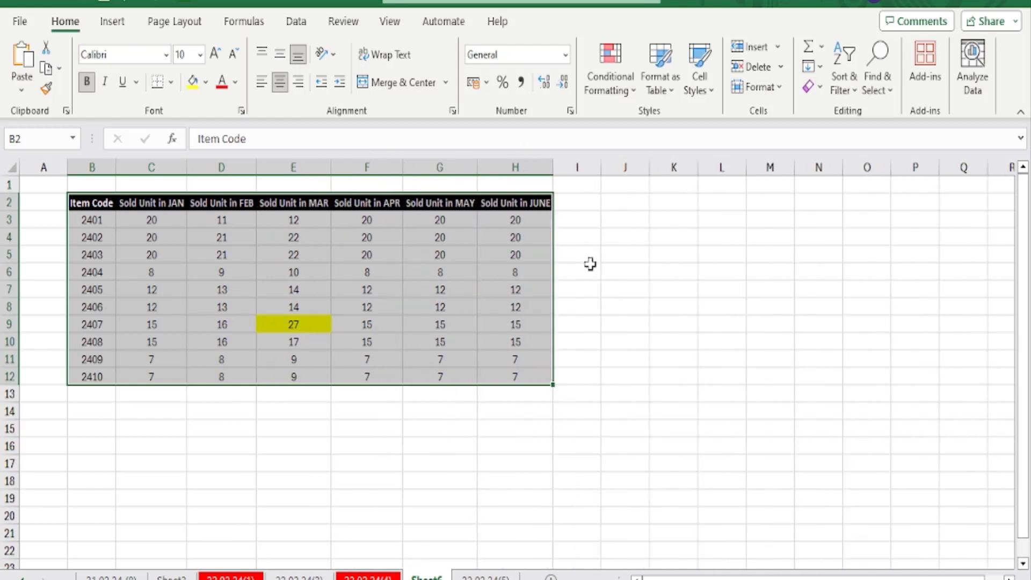
Step: Highlight the whole columns C and F on Sheet6 with a yellow fill
left_click(440, 310)
left_click(154, 164)
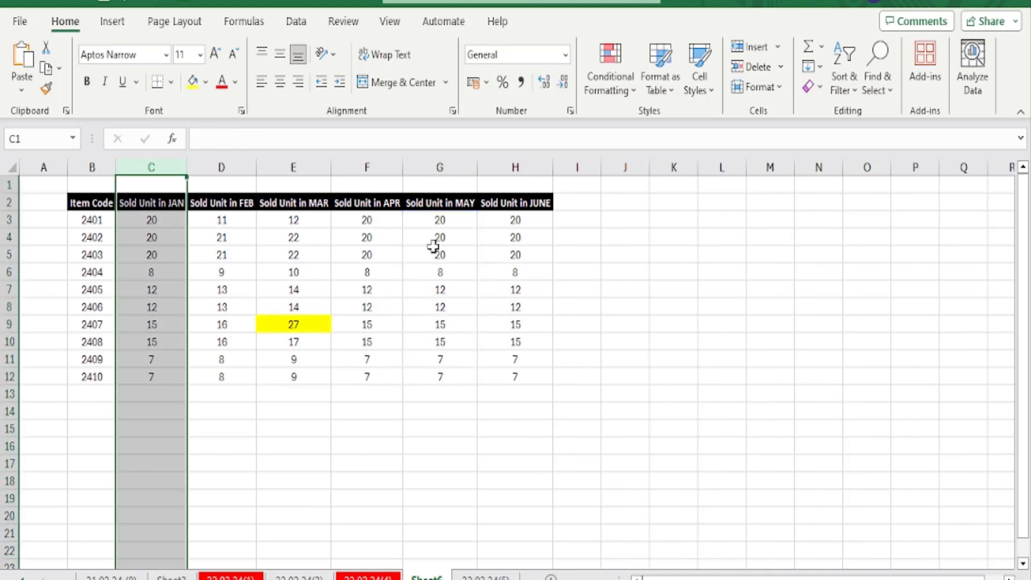
left_click(193, 82)
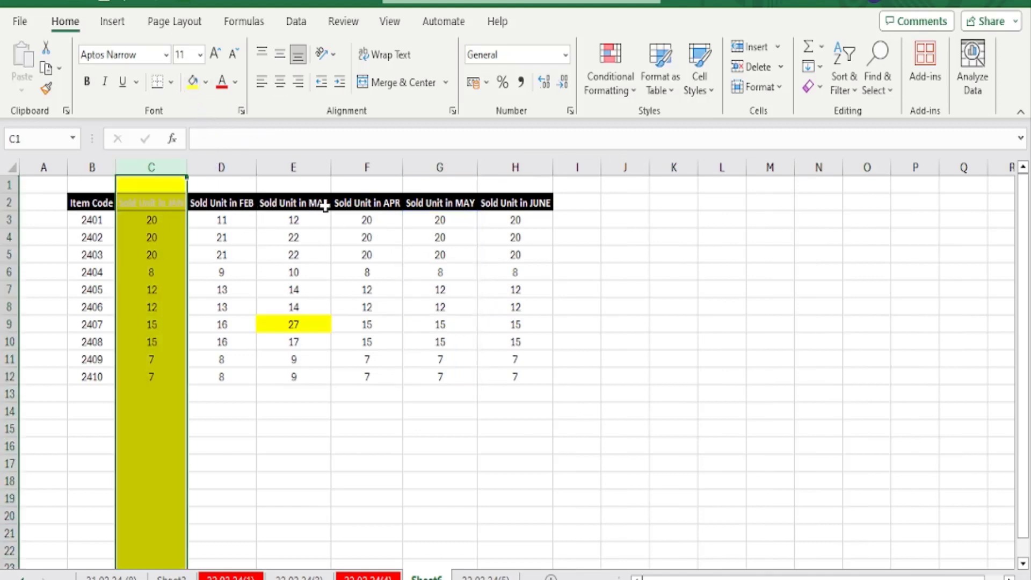
left_click(369, 167)
left_click(194, 89)
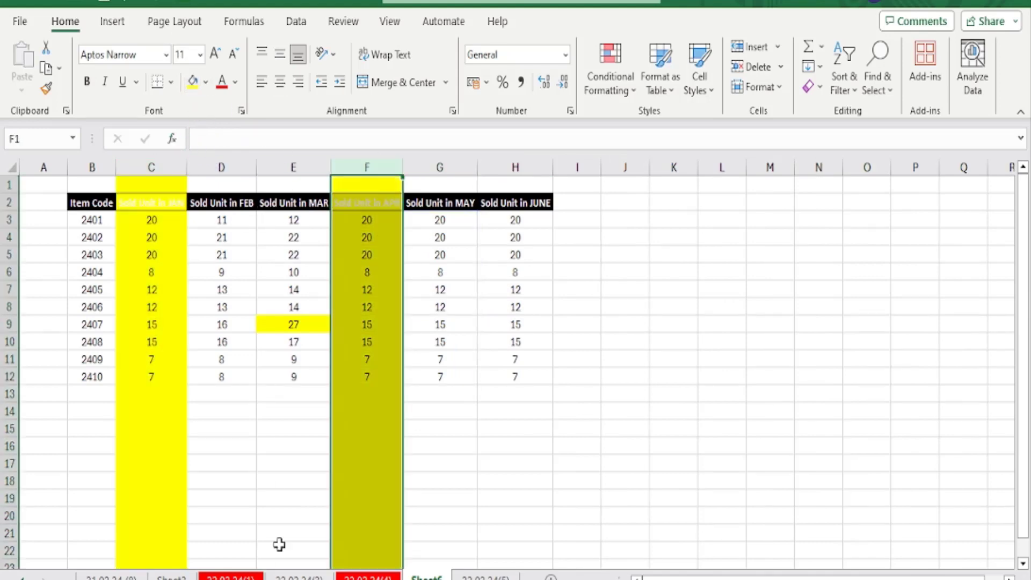
Step: Compare the months shown in the source table with those in the pasted copy on Sheet6
left_click(298, 577)
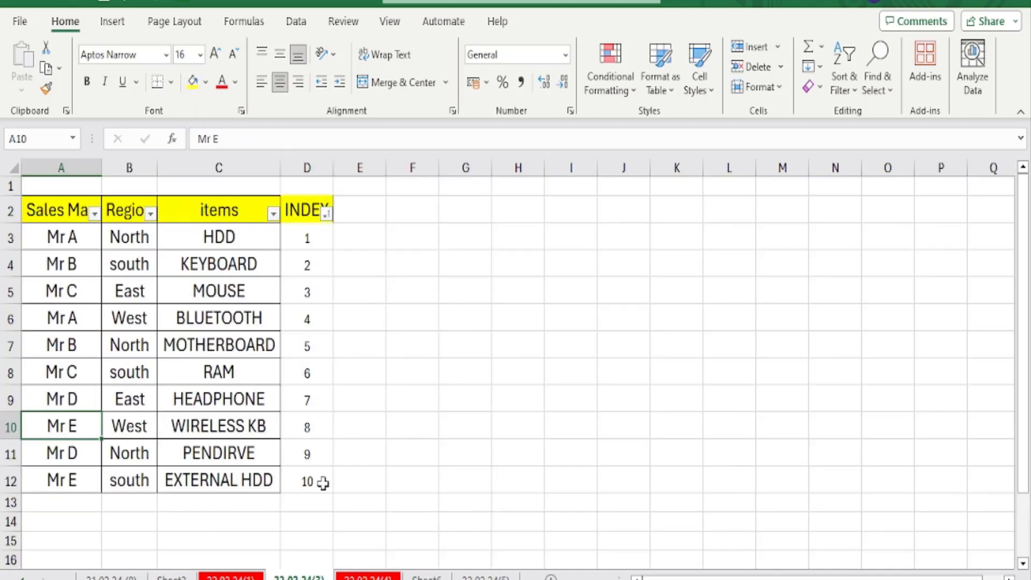
left_click(368, 576)
left_click(424, 577)
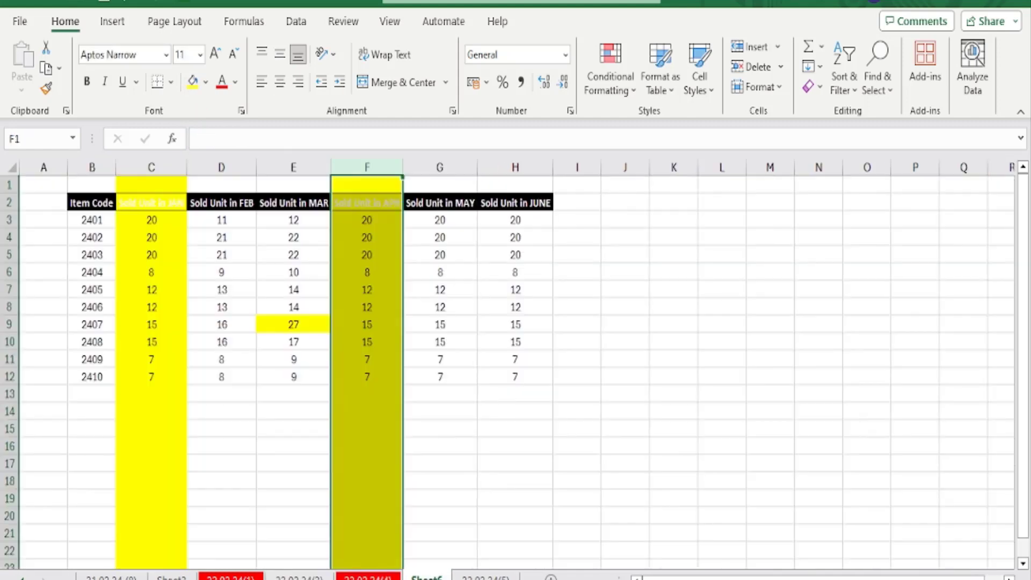
left_click(369, 577)
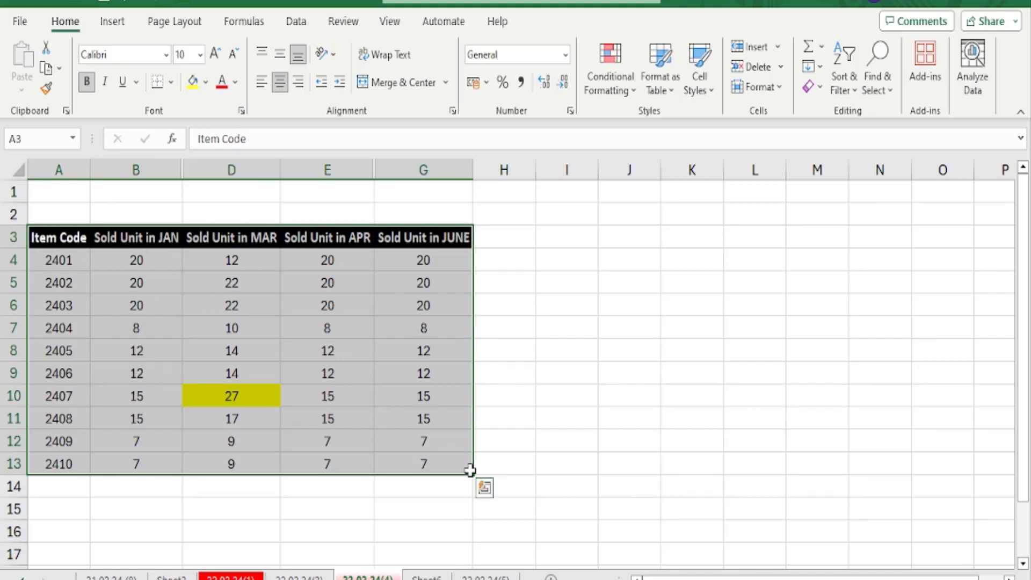
left_click(426, 578)
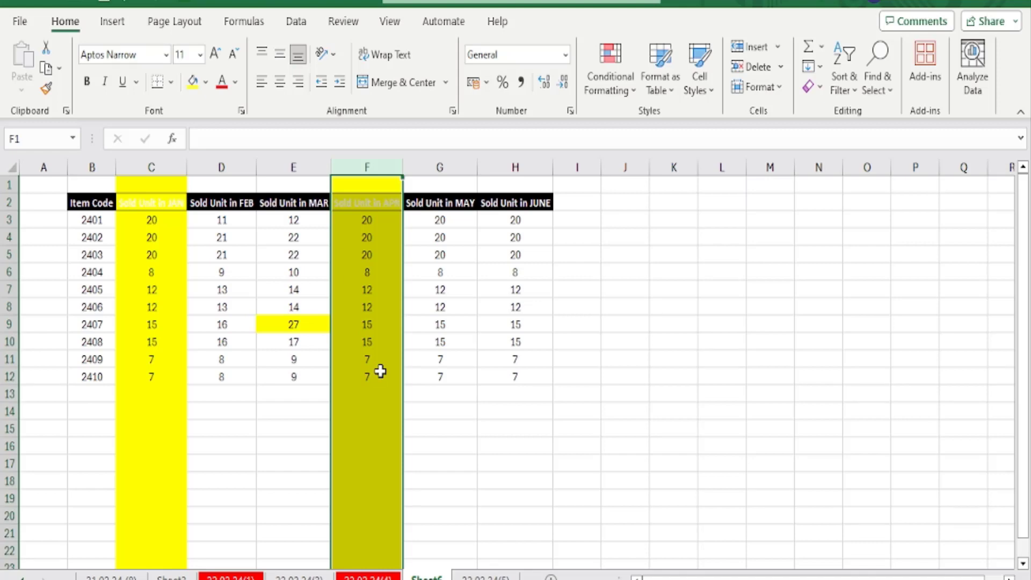
Step: Undo the yellow fills of columns F and C on Sheet6
key("ctrl+z")
key("ctrl+z")
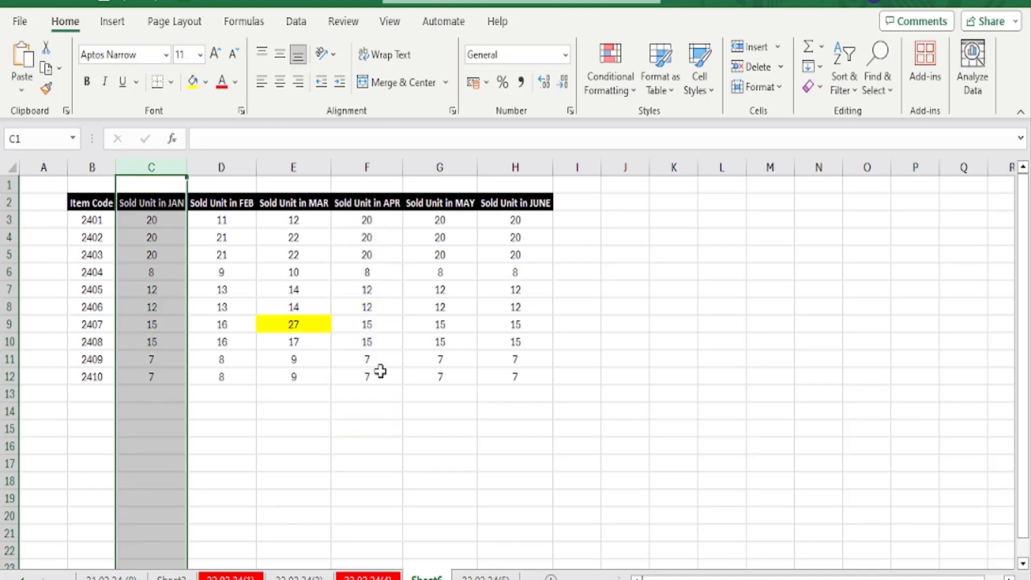
left_click(126, 415)
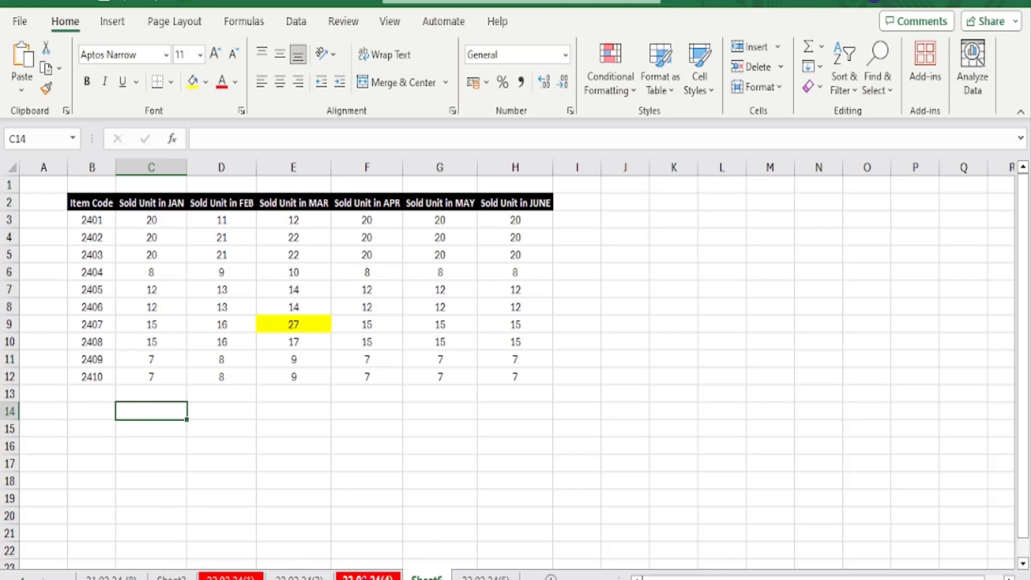
Step: Select only the visible cells of the source table in A3:G13, leaving out the hidden columns, and copy them
left_click(365, 576)
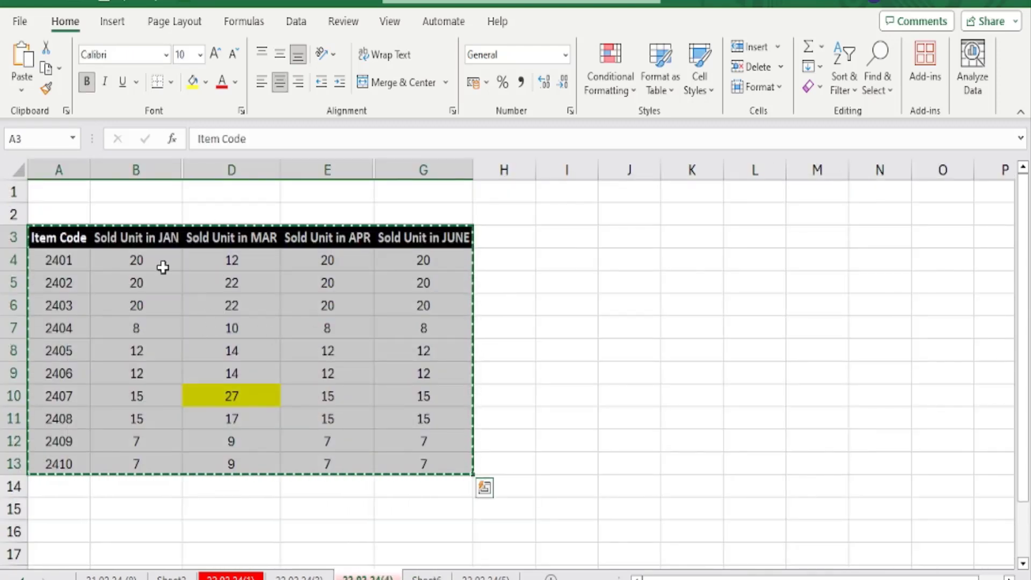
left_click_drag(63, 240, 441, 465)
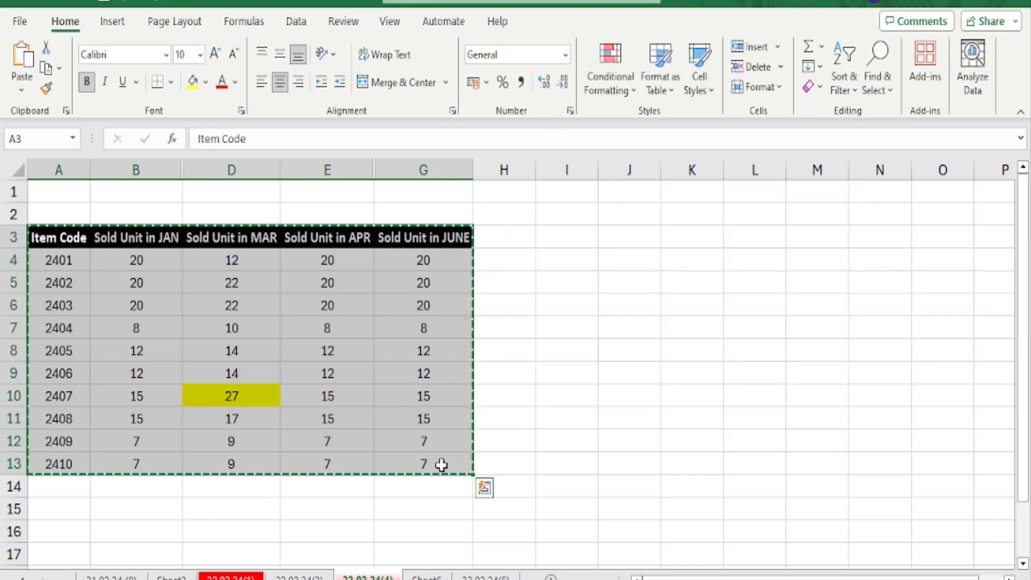
key("alt")
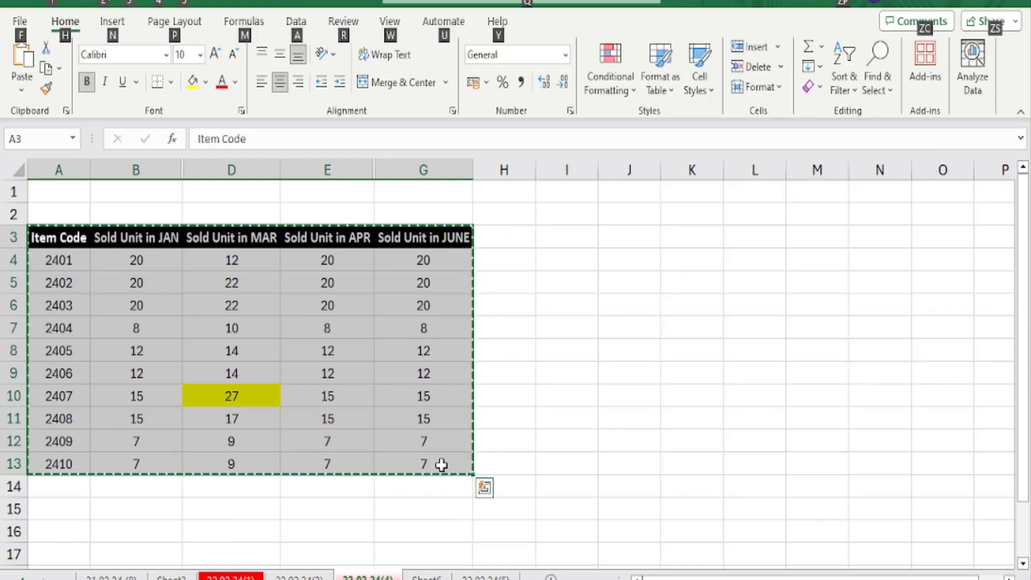
key("alt+semicolon")
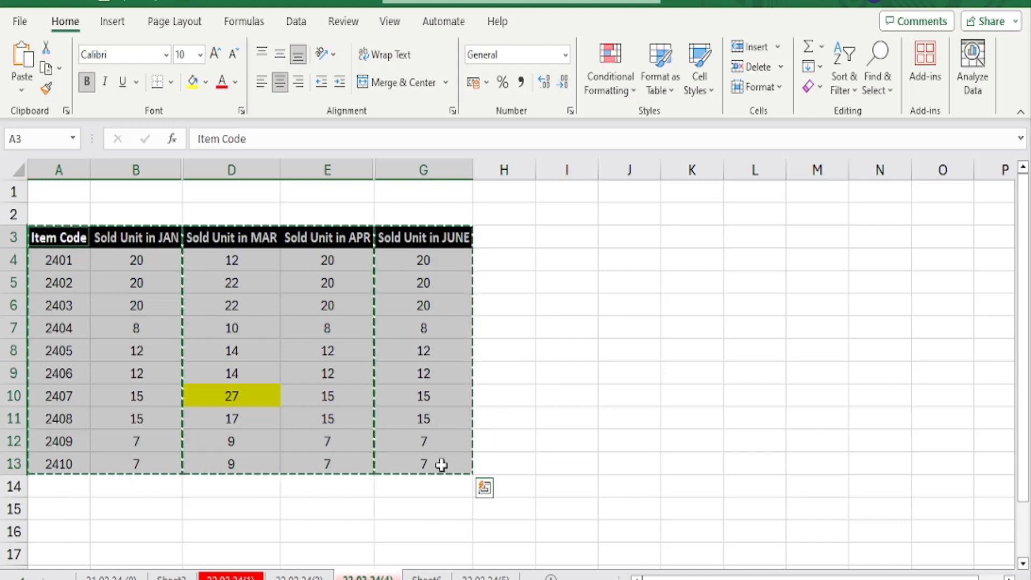
Step: Paste the copied visible cells of the source table onto Sheet6, starting at cell B14
left_click(426, 576)
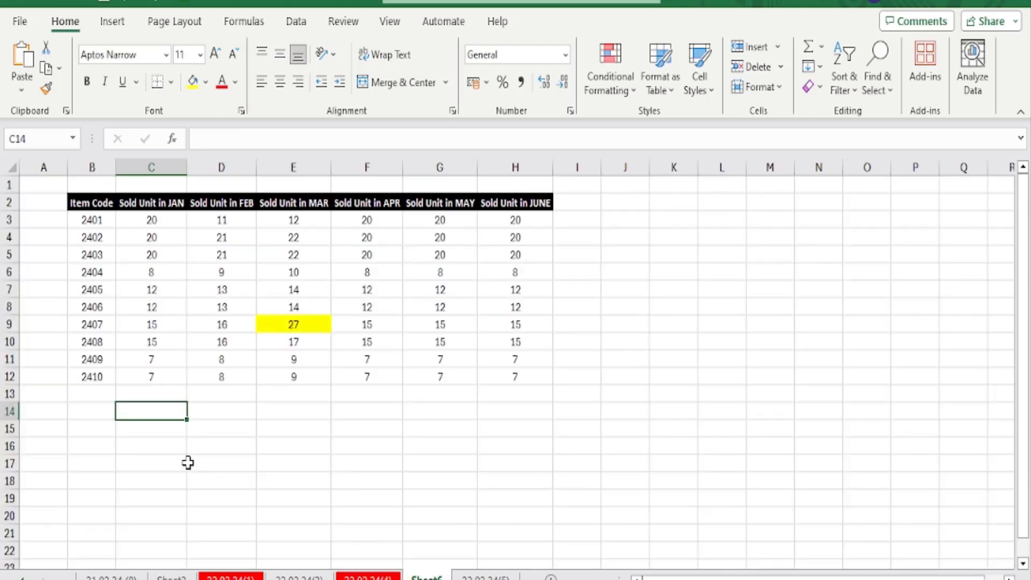
left_click(100, 418)
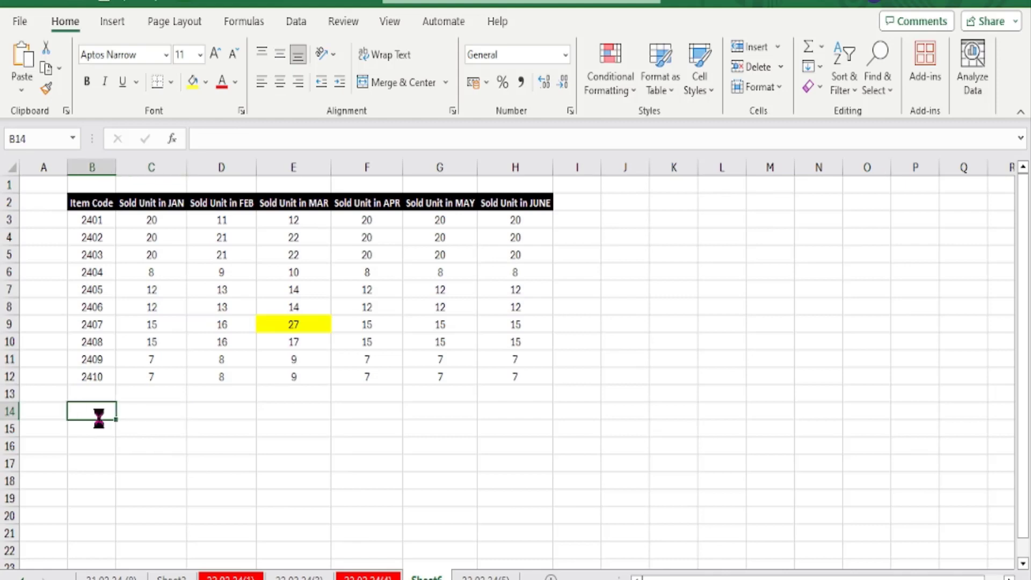
key("ctrl+v")
scroll(462, 436, "down", 1)
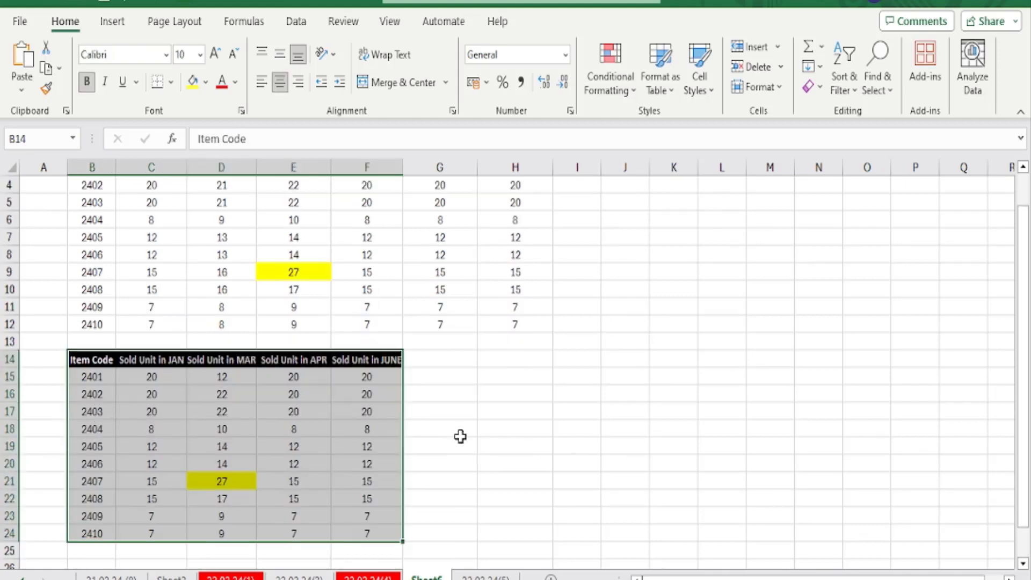
scroll(686, 519, "up", 1)
scroll(681, 444, "down", 1)
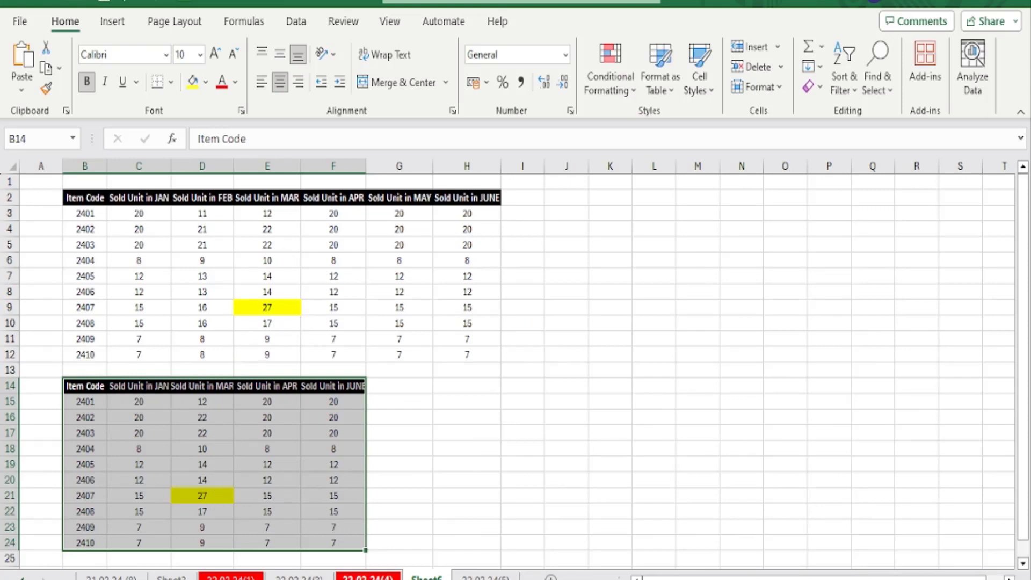
Step: Compare the month columns of the source table with both pasted copies on Sheet6
left_click(300, 577)
left_click(368, 577)
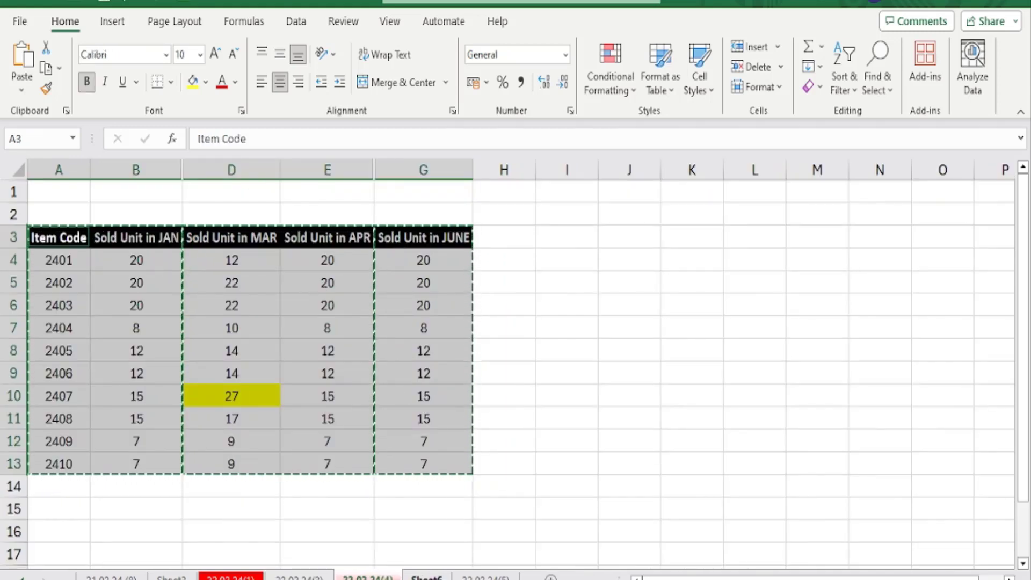
left_click(427, 578)
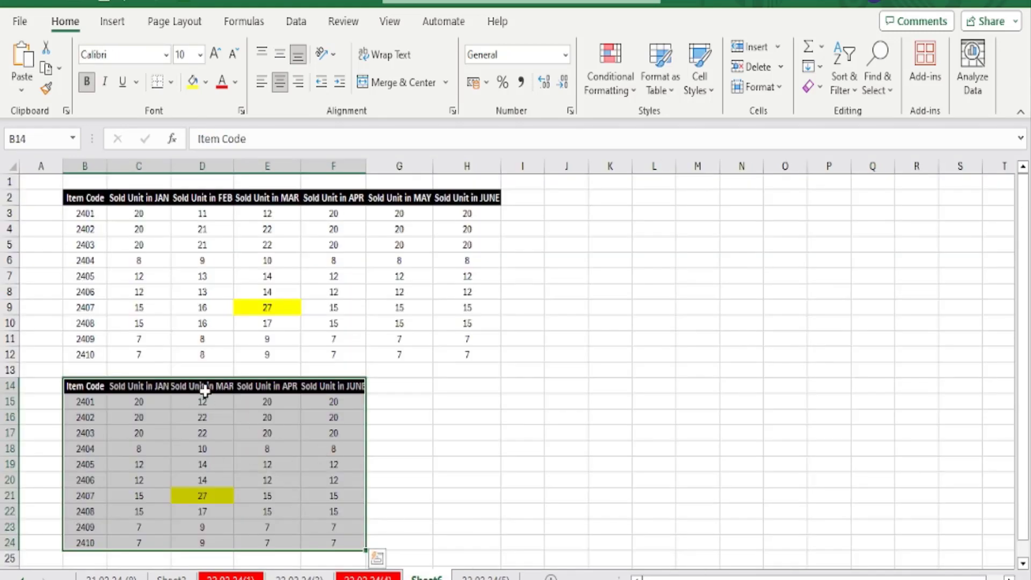
left_click(378, 577)
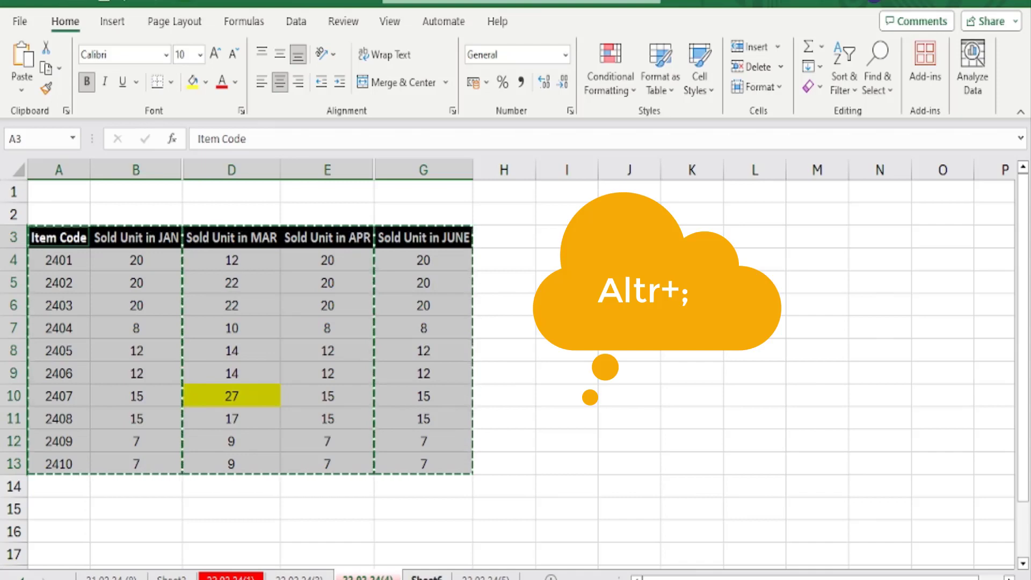
left_click(427, 578)
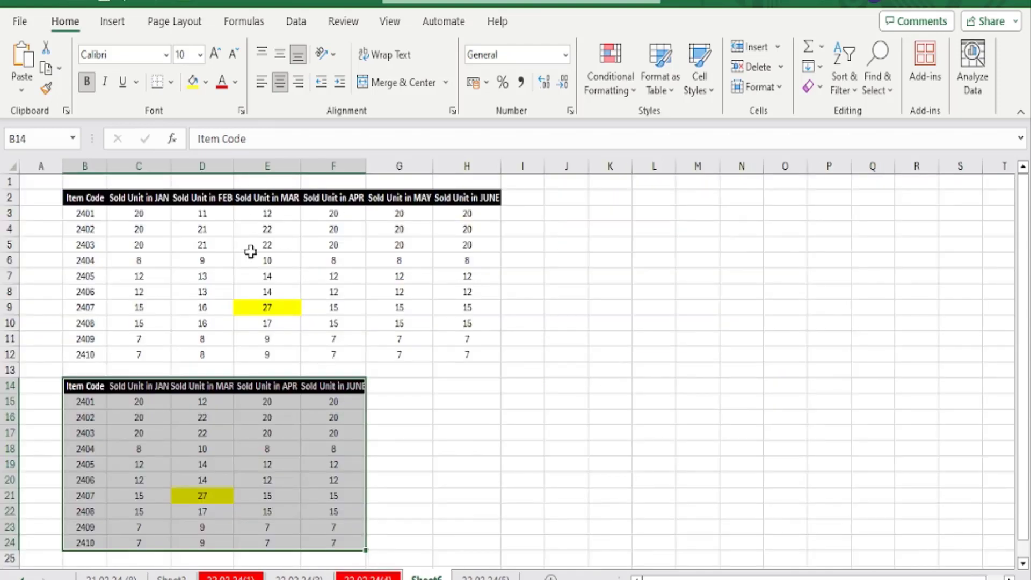
key("ctrl+v")
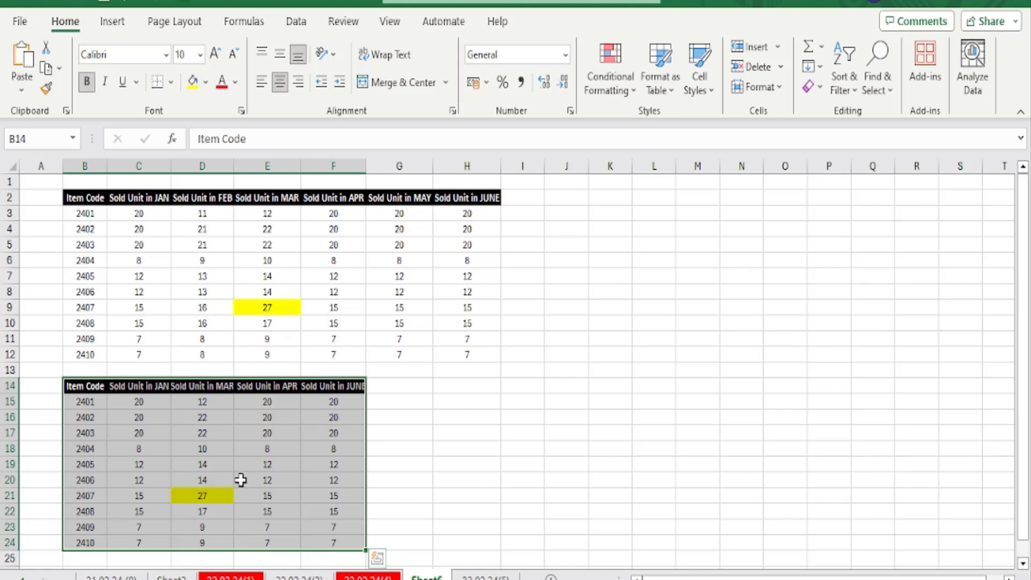
left_click(139, 166)
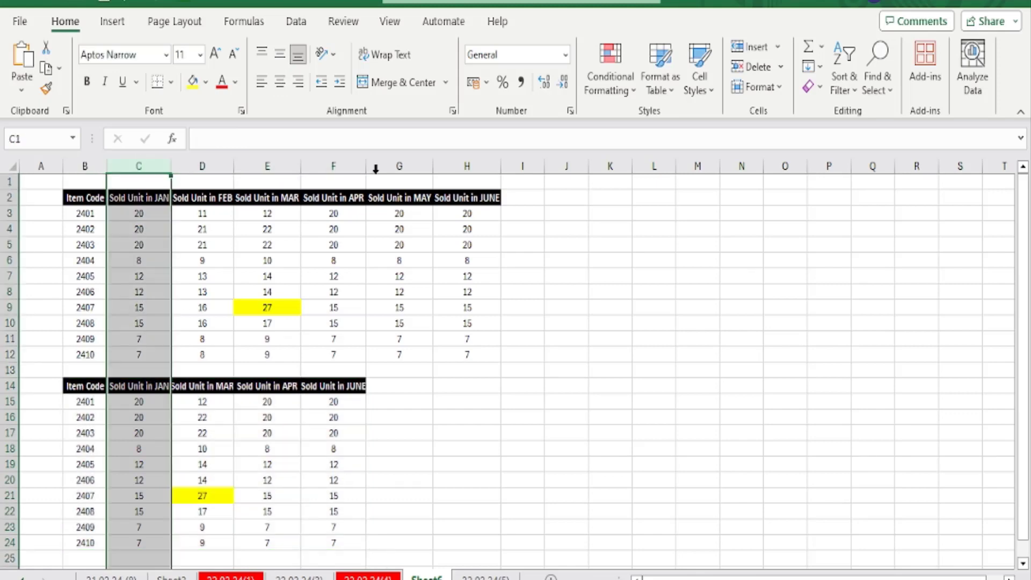
left_click(333, 165)
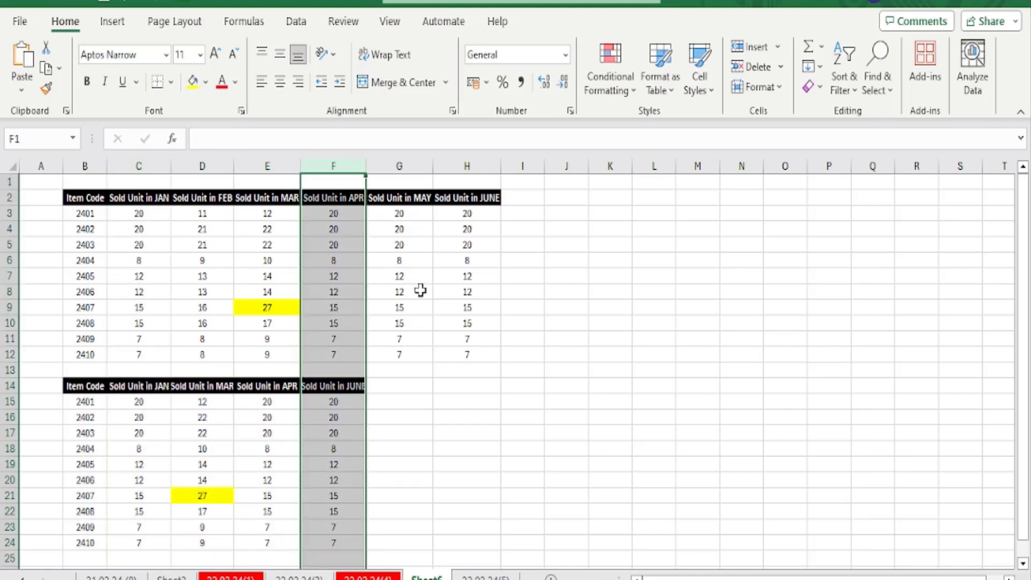
left_click(442, 384)
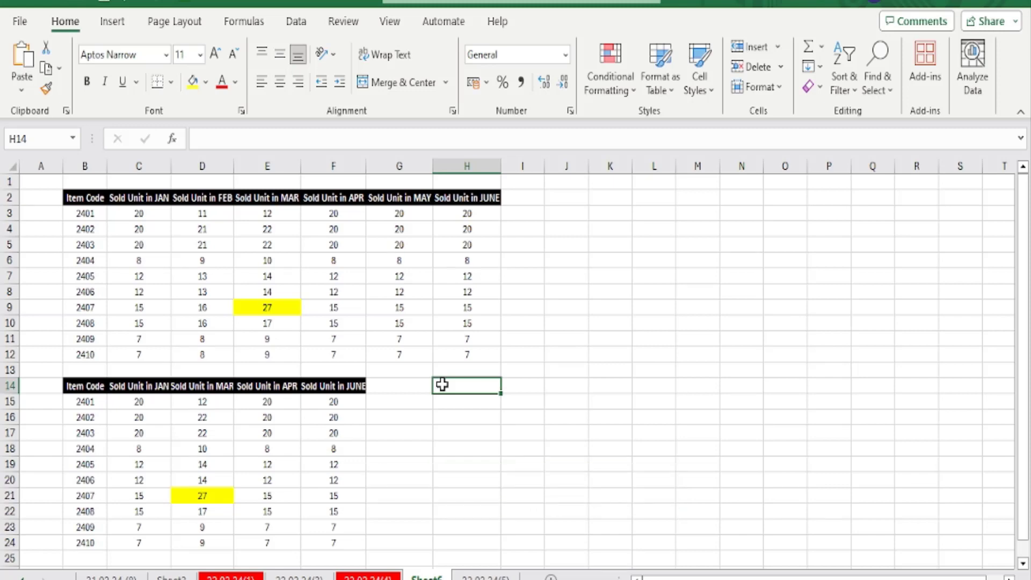
Step: Go to the sheet after Sheet6 and filter its Item Code column to show only 2406
key("ctrl+Page_Down")
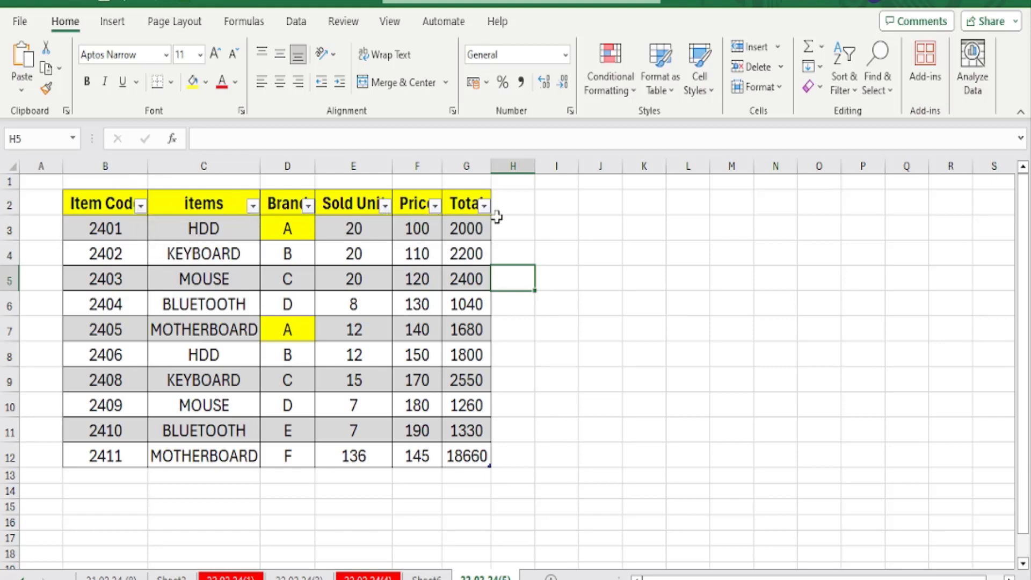
left_click(141, 207)
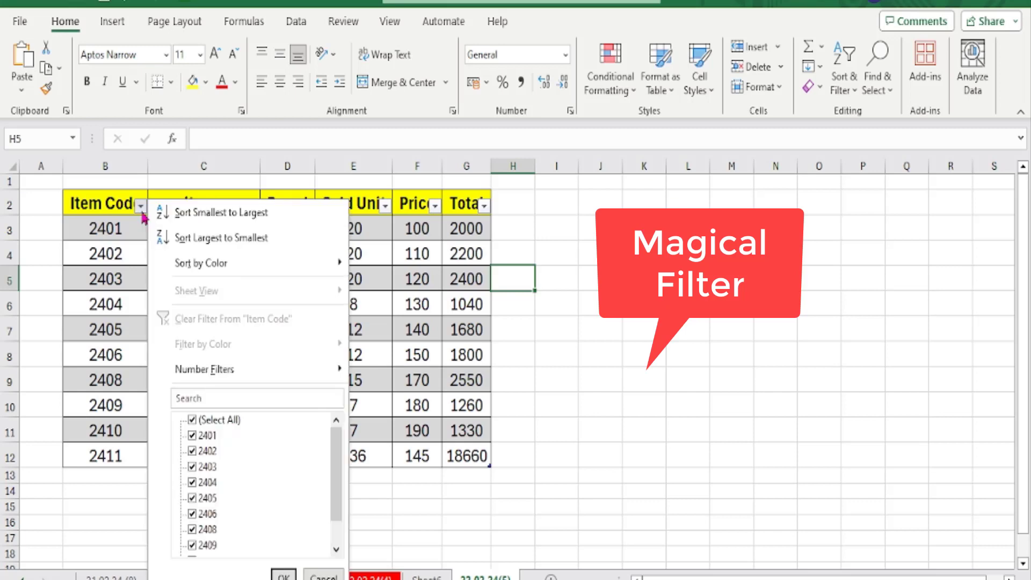
left_click(207, 419)
left_click(193, 514)
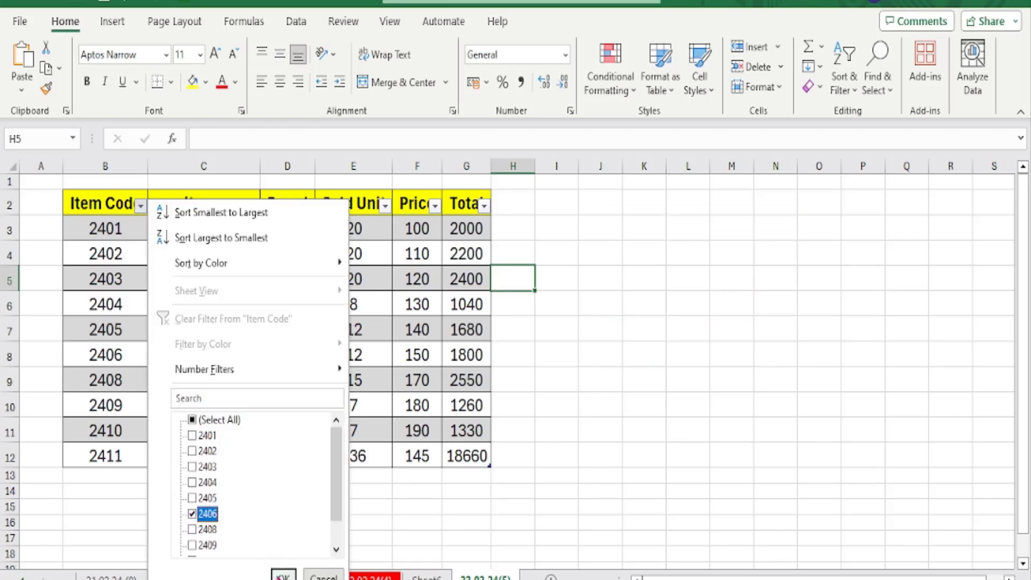
left_click(283, 576)
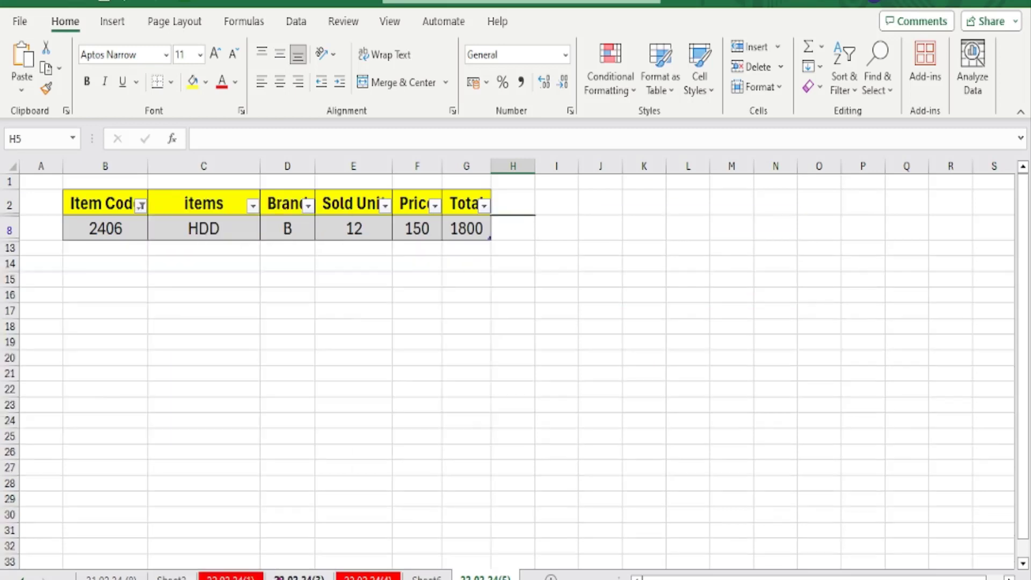
Step: Reset the Item Code filter by selecting all item codes again
left_click(140, 206)
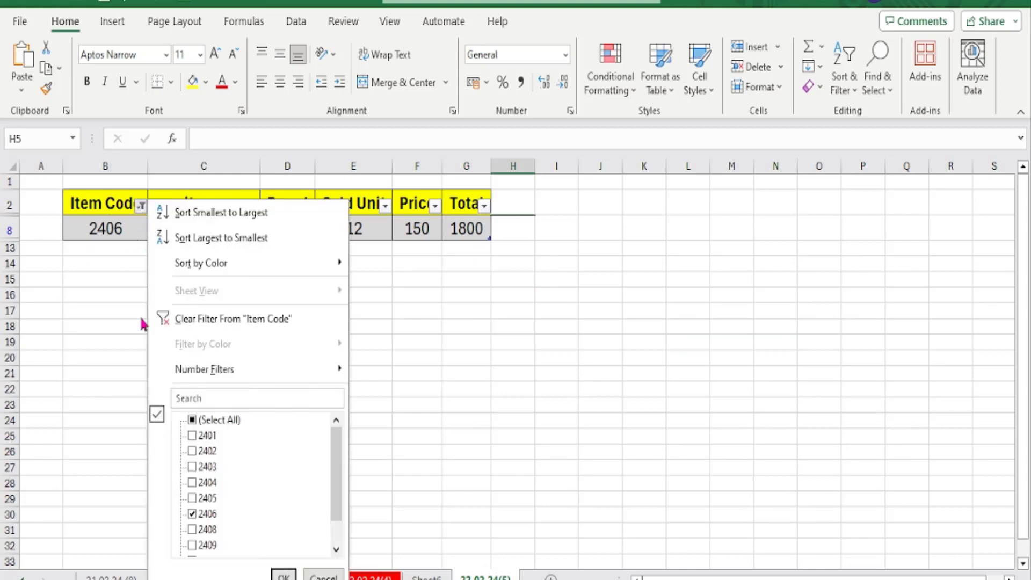
left_click(194, 421)
left_click(283, 575)
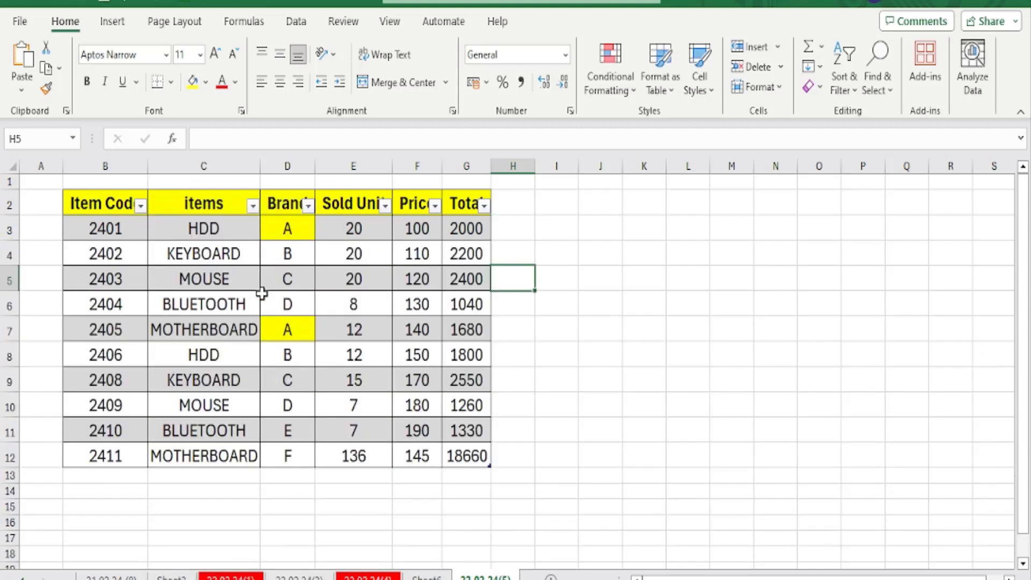
Step: Filter the items column to show only HDD
left_click(253, 206)
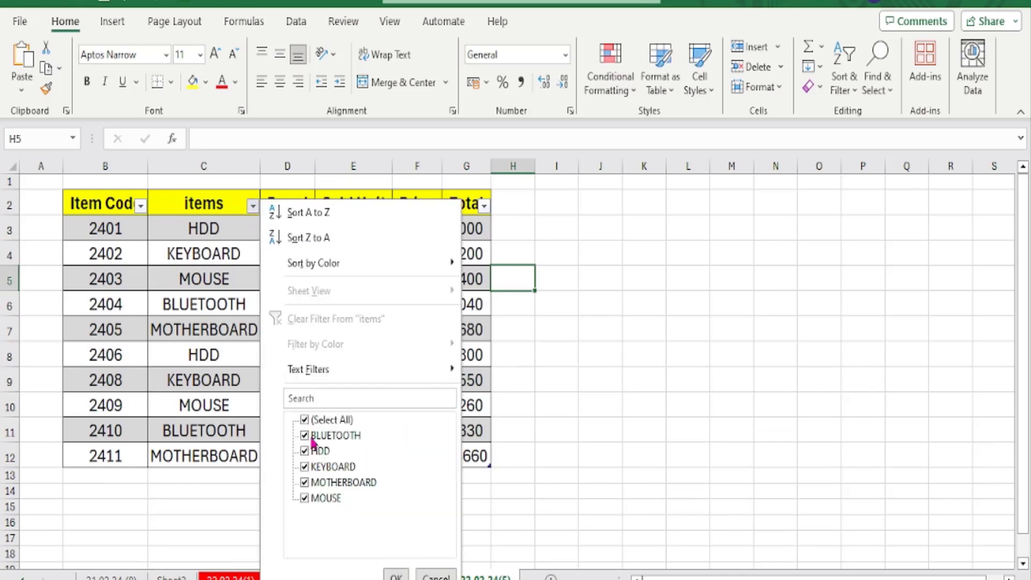
left_click(305, 420)
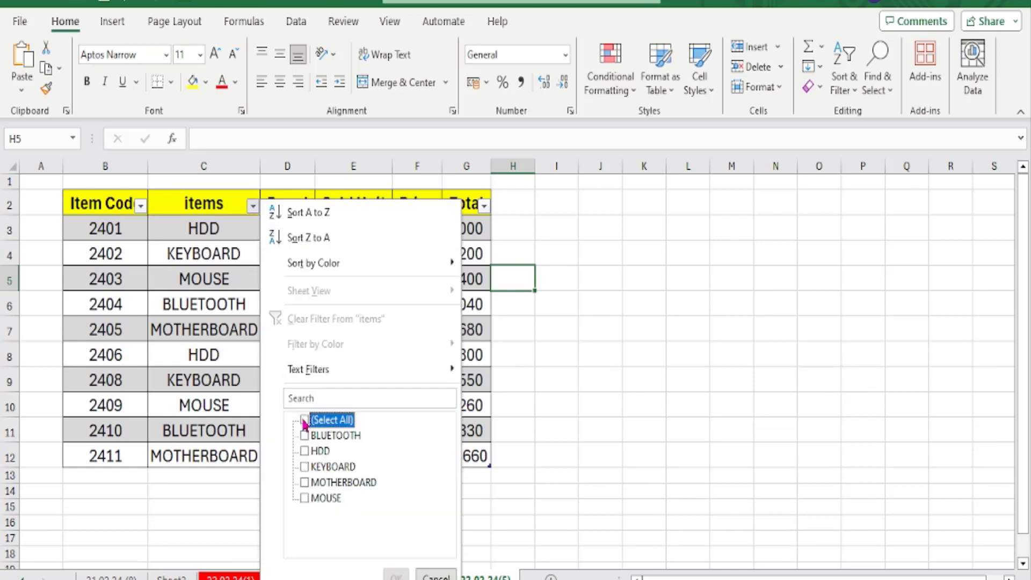
left_click(304, 452)
left_click(396, 576)
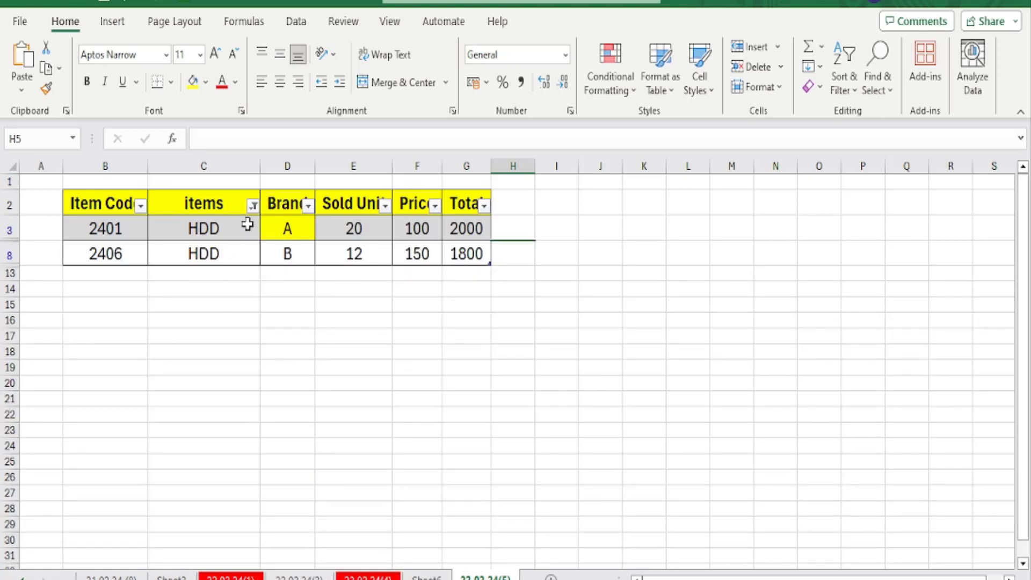
Step: Reset the items filter by selecting all items again
left_click(253, 206)
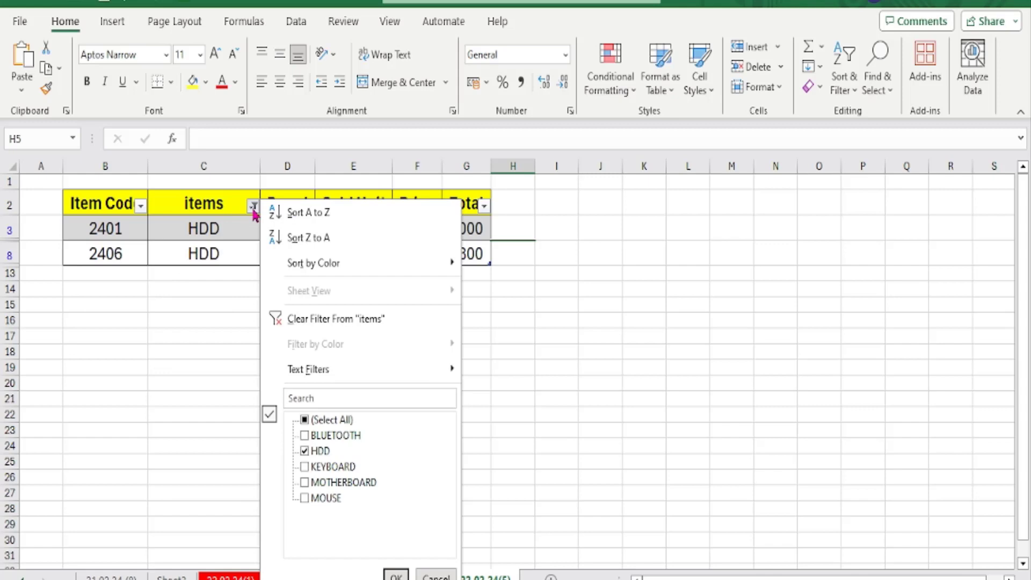
left_click(304, 419)
left_click(397, 575)
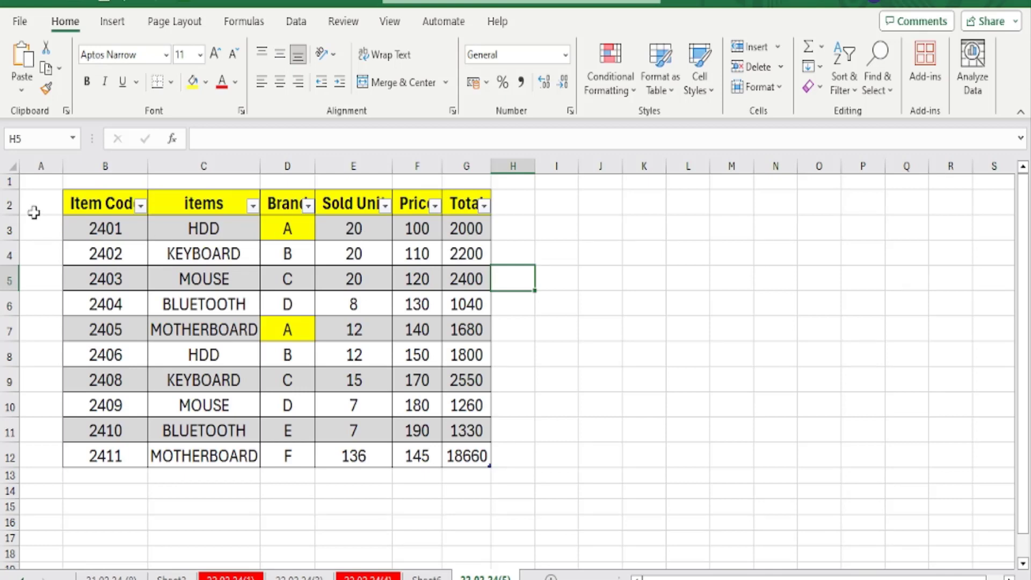
Step: Turn off filtering for the table's header row 2
left_click(8, 204)
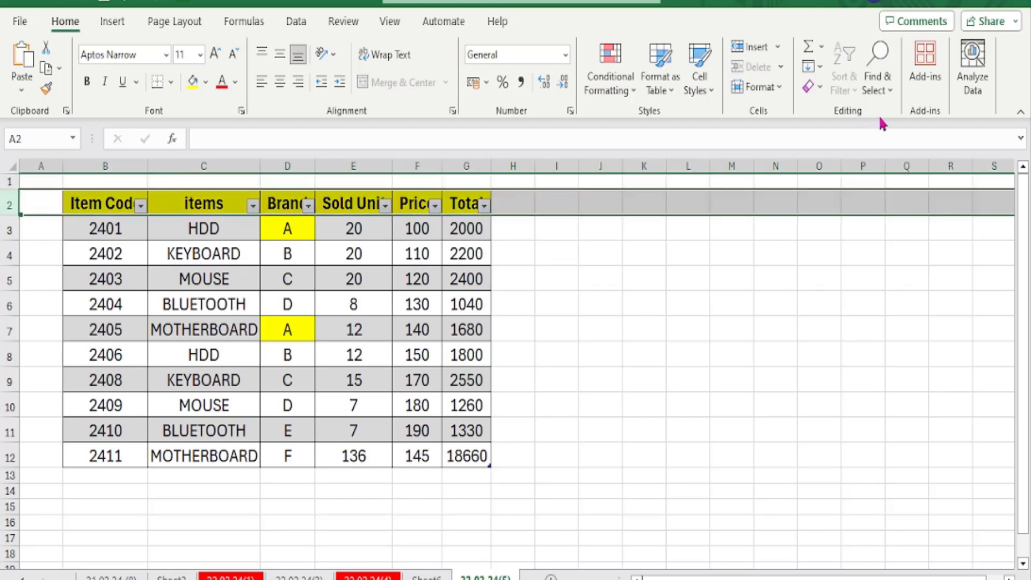
left_click(879, 80)
left_click(643, 253)
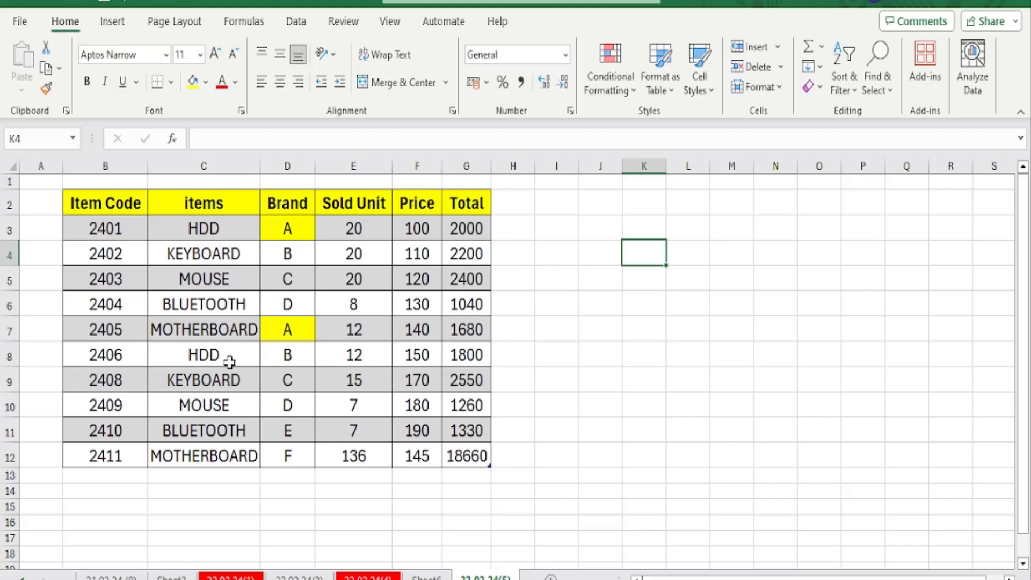
Step: Filter the table by the value of the selected HDD cell C8, without using a header filter
left_click(197, 355)
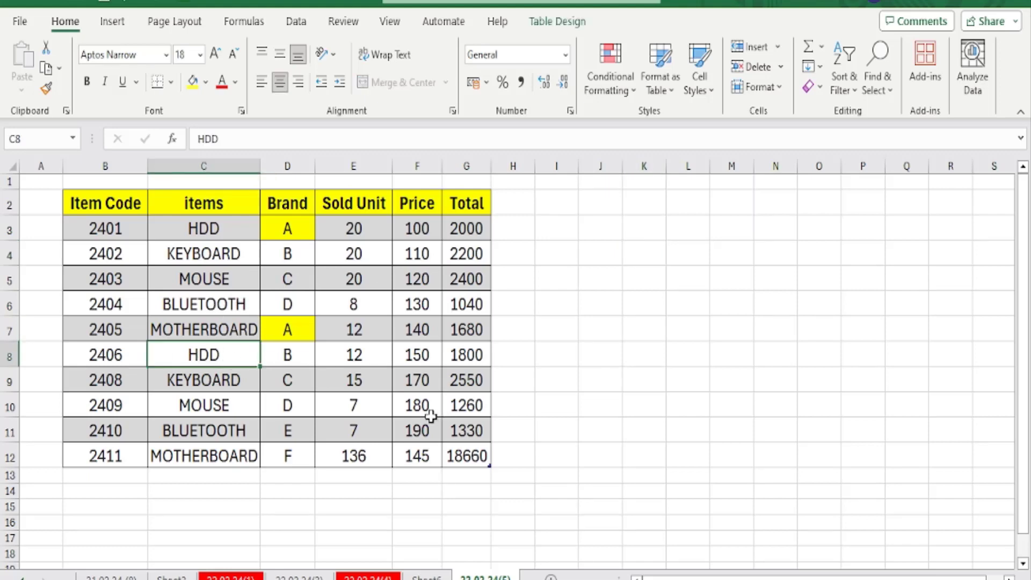
left_click(210, 223)
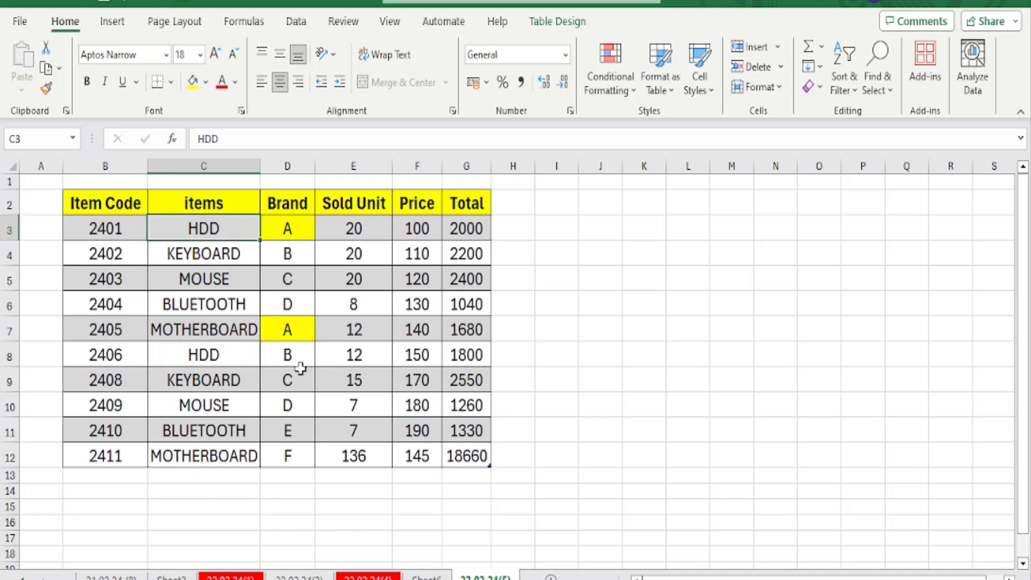
left_click(242, 355)
left_click(229, 230)
left_click(239, 346)
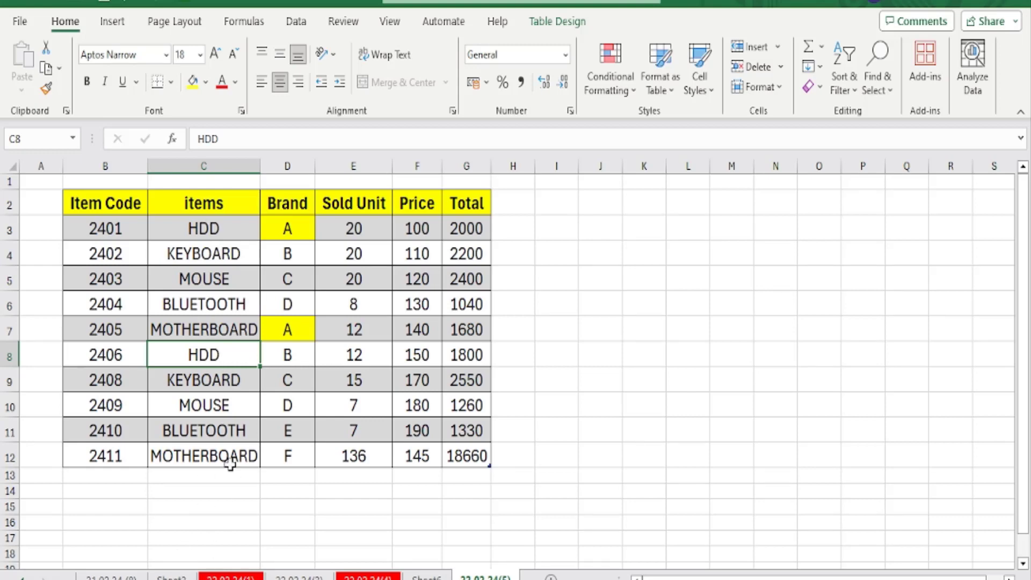
right_click(217, 354)
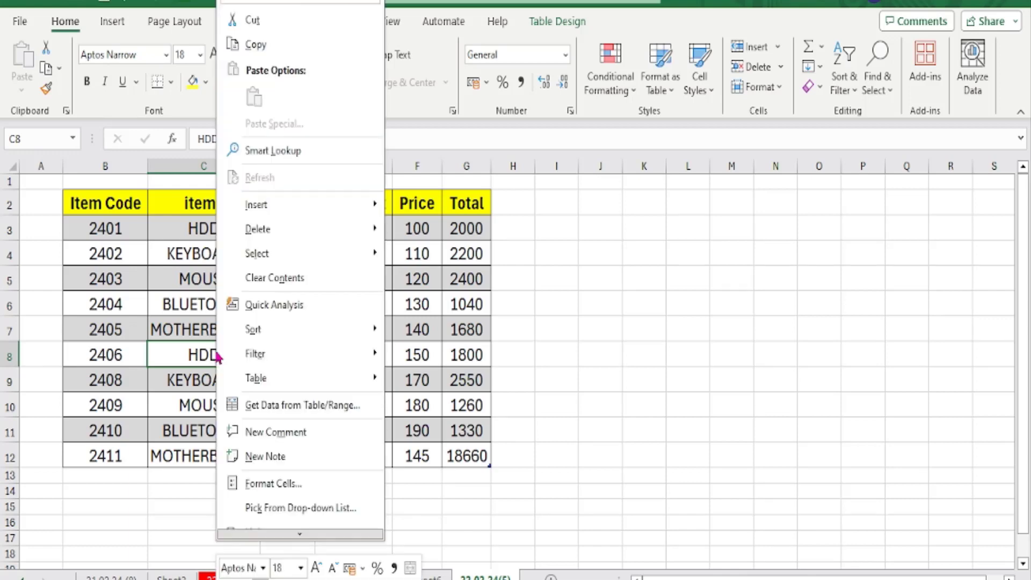
mouse_move(306, 361)
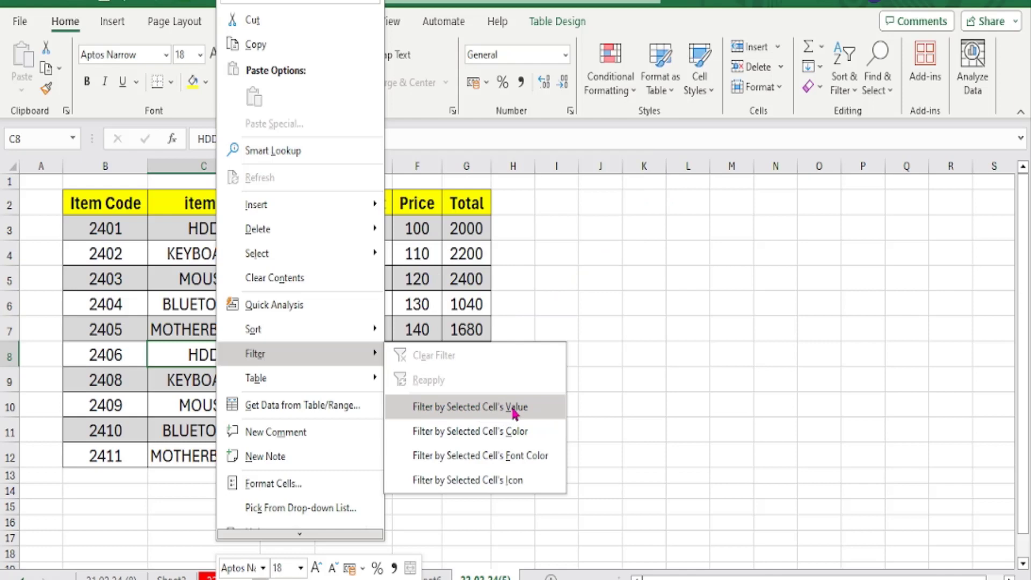
left_click(547, 407)
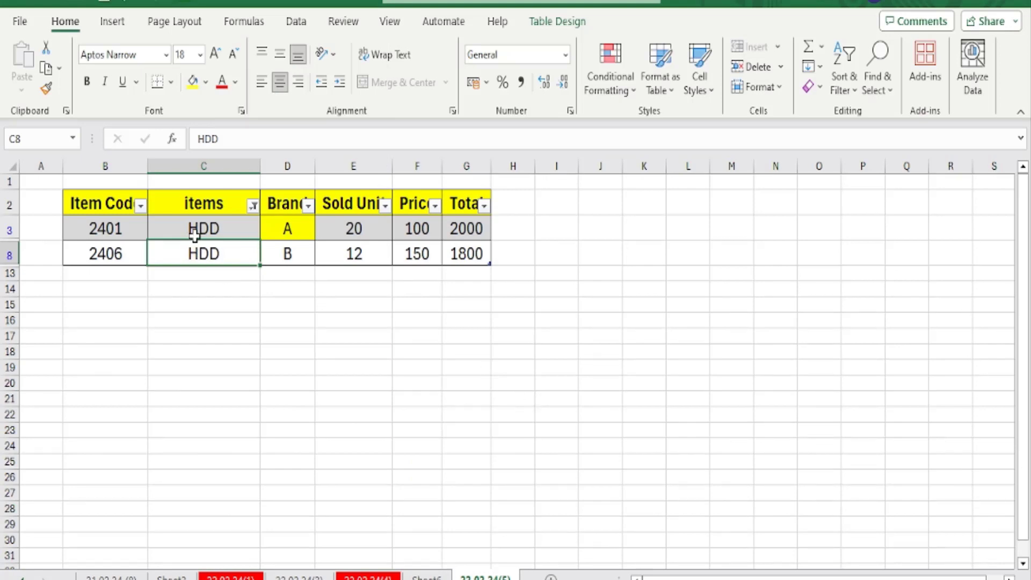
Step: Show all items again by selecting every value in the items filter
left_click(253, 206)
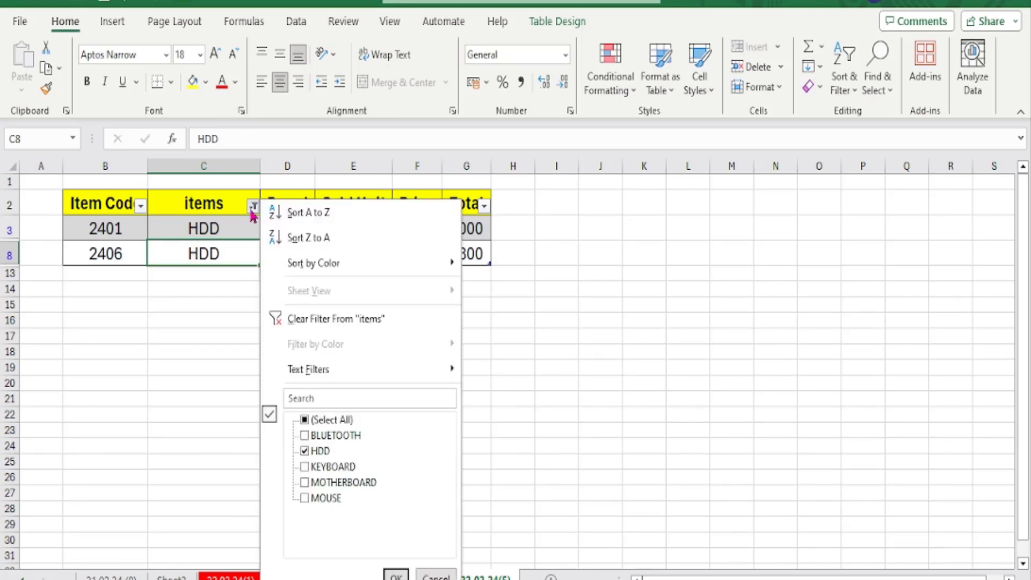
left_click(304, 419)
left_click(395, 576)
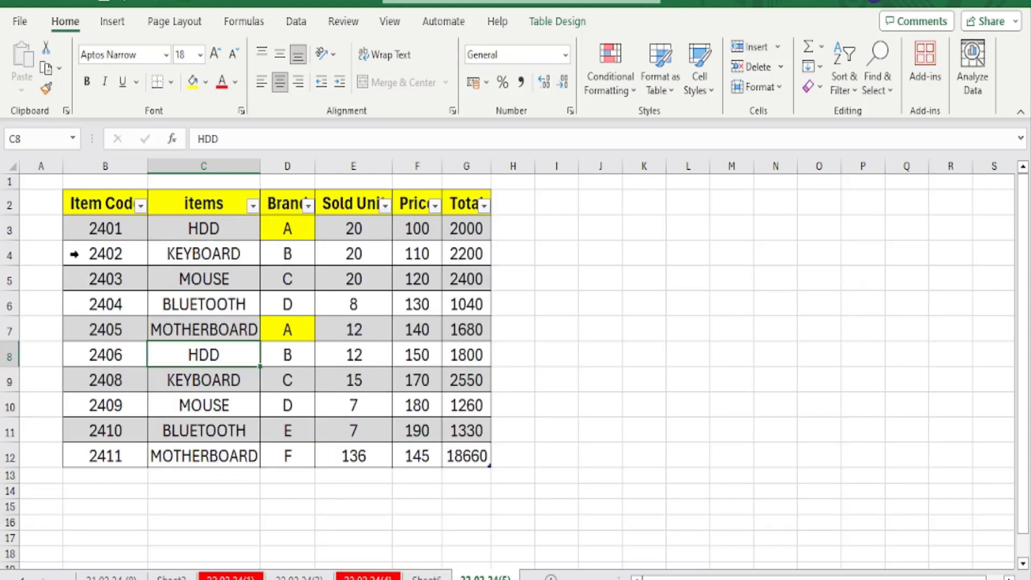
Step: Select the table headers B2:G2 and turn off their filter
left_click_drag(80, 200, 478, 204)
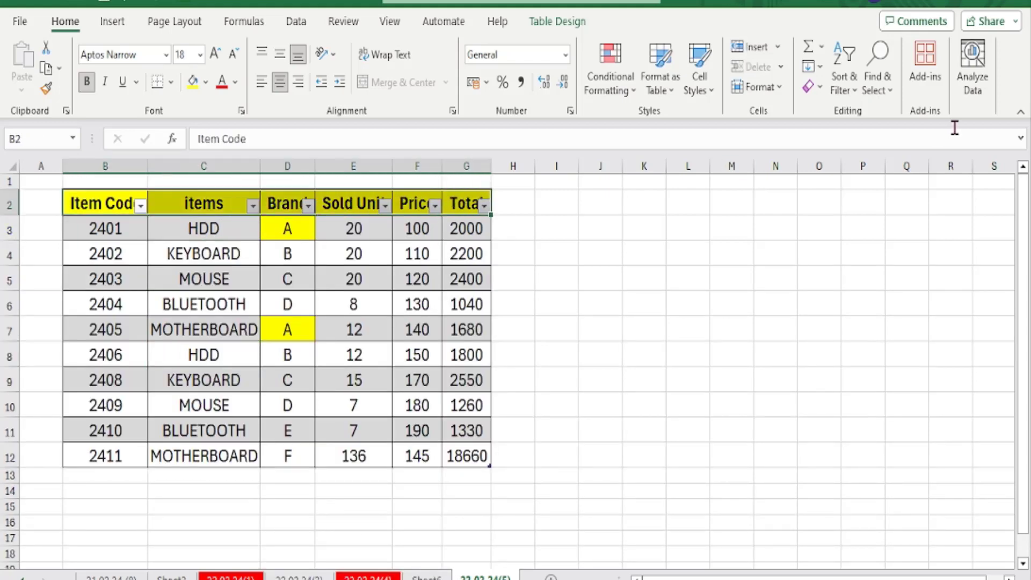
left_click(844, 85)
left_click(867, 191)
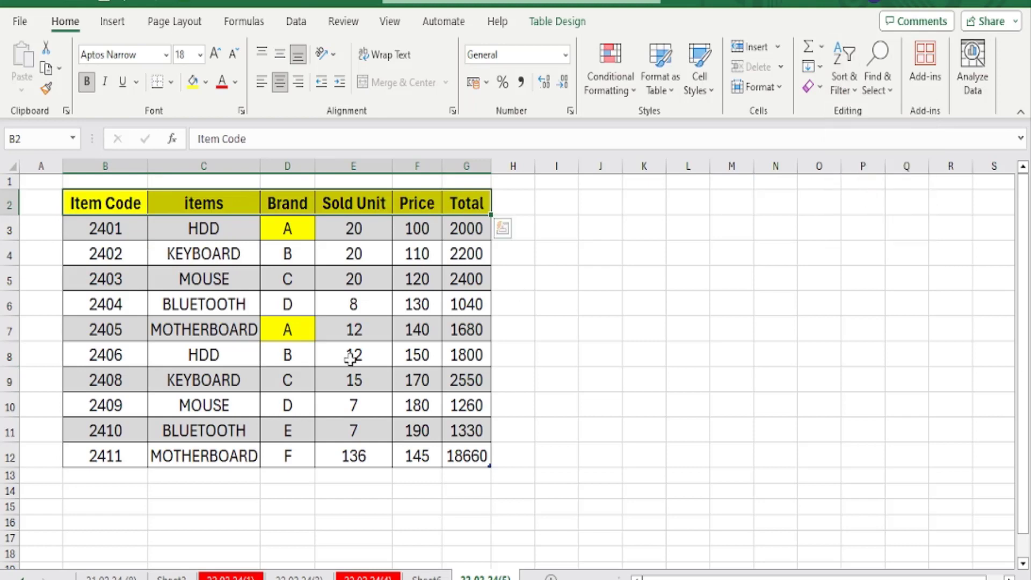
Step: Filter the table by the value of the selected KEYBOARD cell C9, and turn the filter off again
left_click(228, 384)
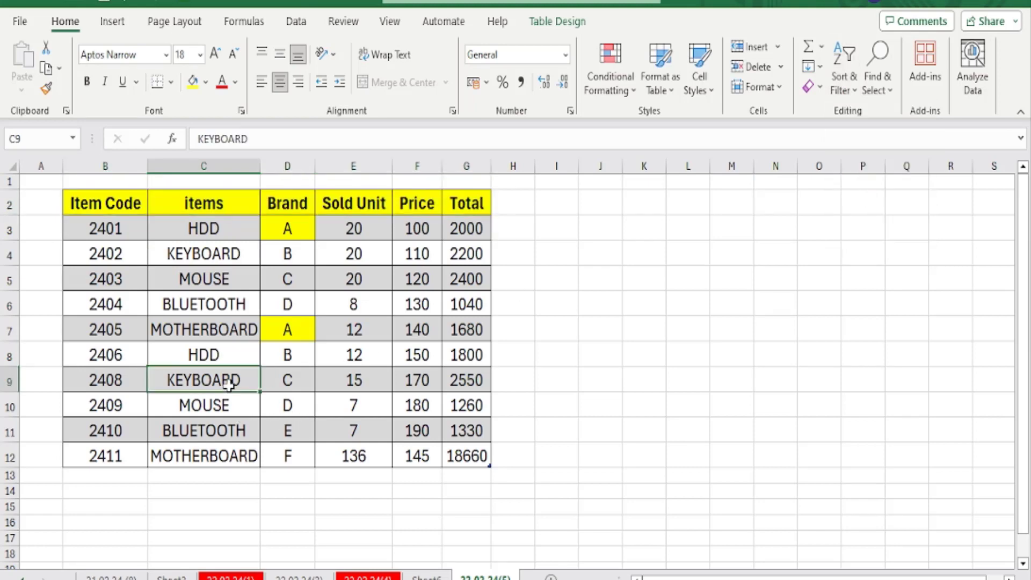
right_click(230, 382)
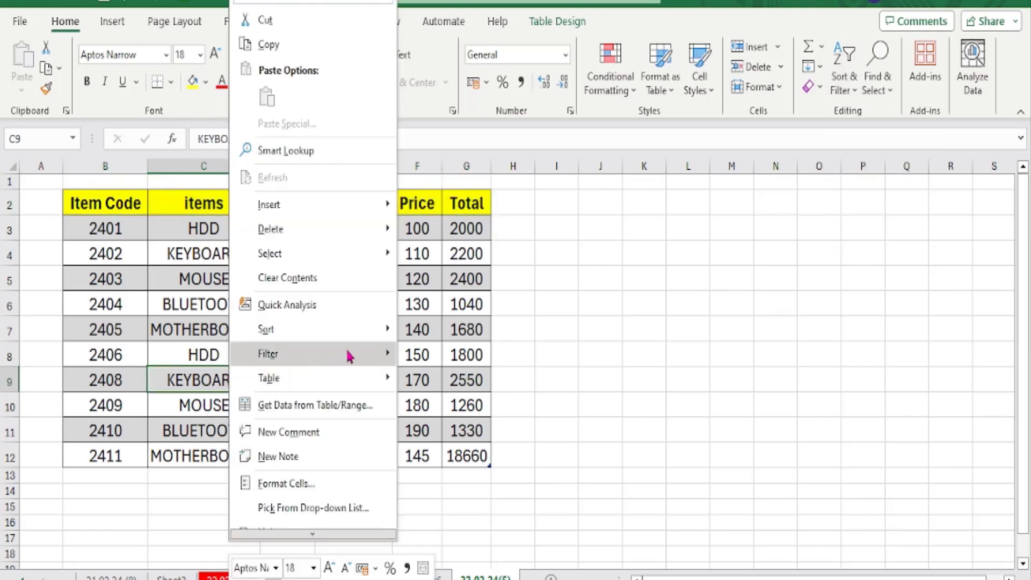
mouse_move(349, 352)
left_click(428, 406)
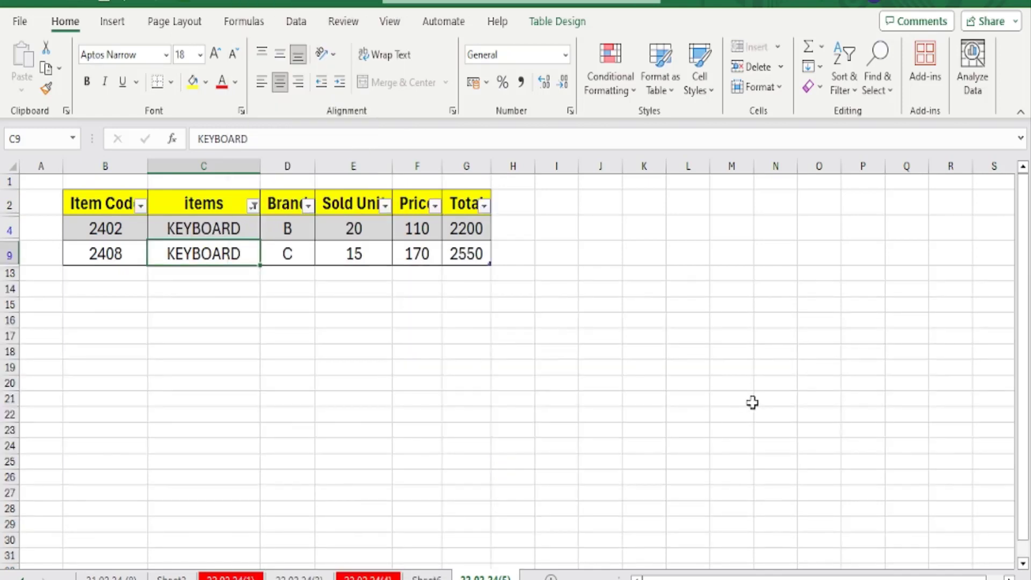
key("ctrl+shift+l")
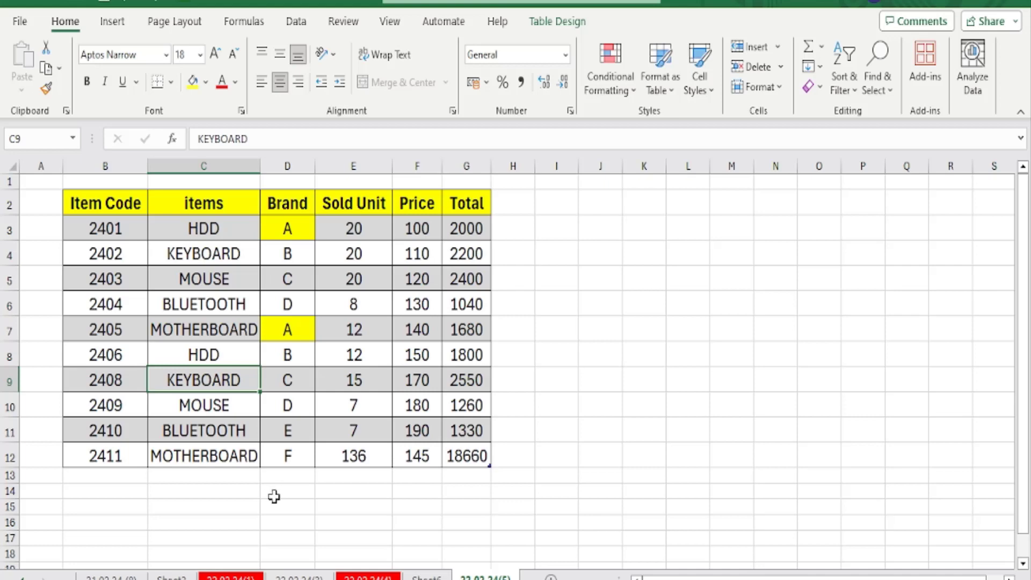
left_click(231, 479)
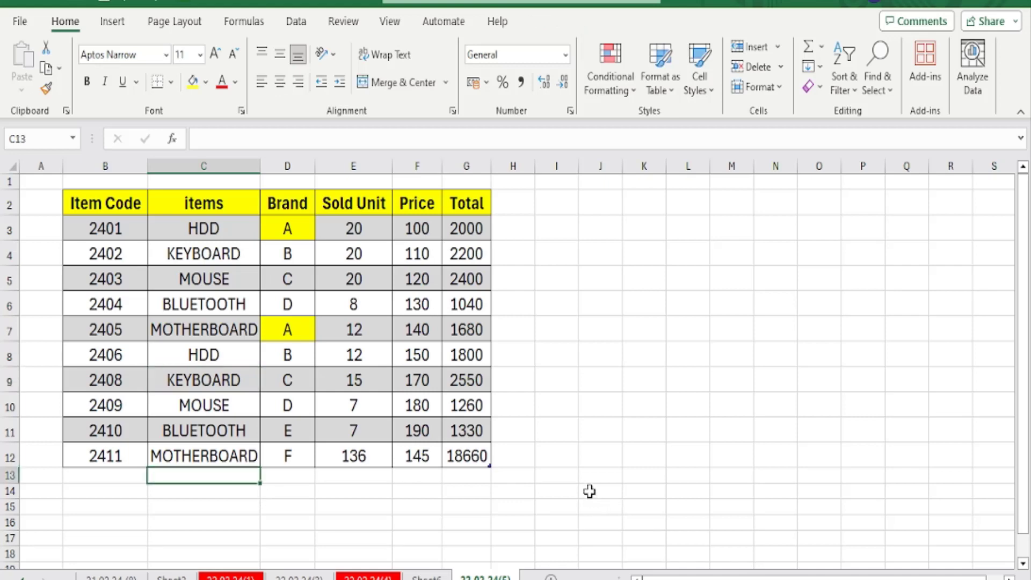
left_click(187, 323)
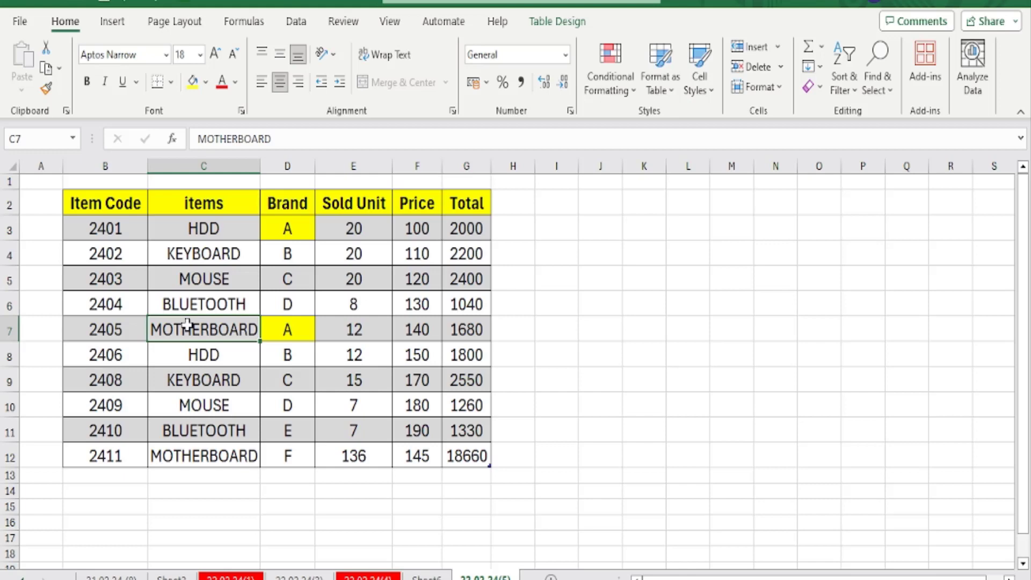
right_click(187, 323)
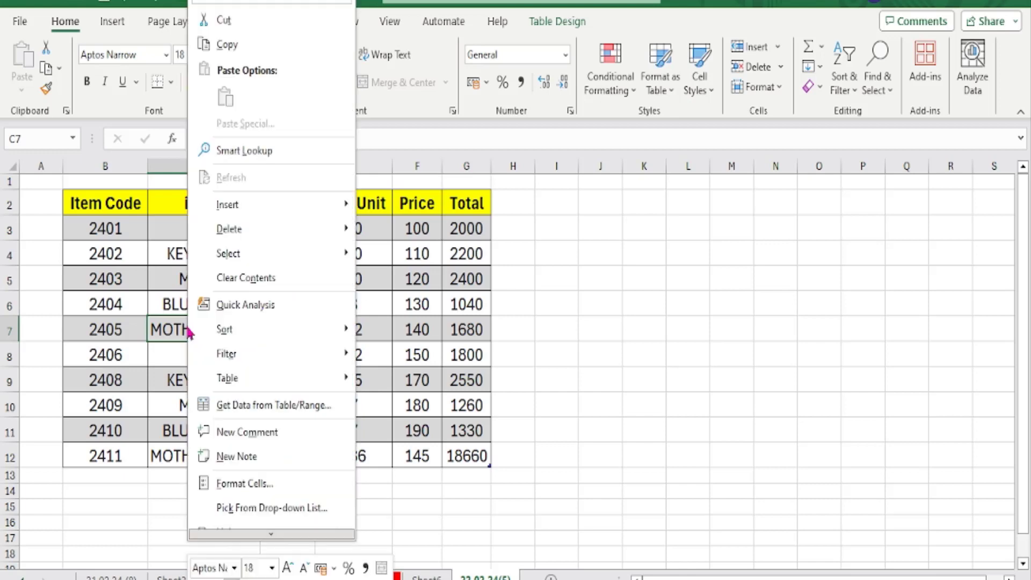
mouse_move(306, 355)
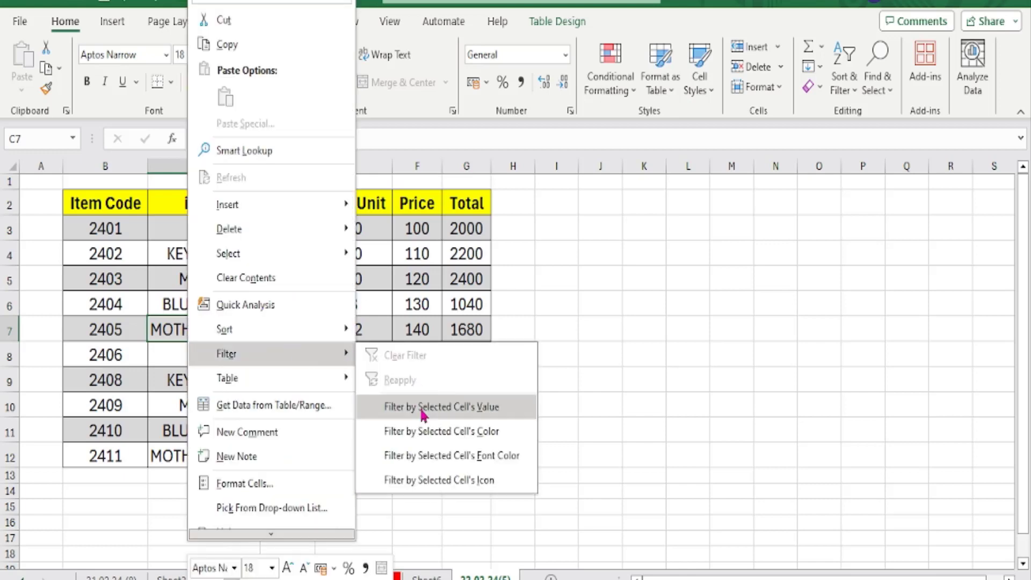
left_click(681, 341)
Step: Enter the wildcard text M* in cell C13, directly below the items column
left_click(203, 477)
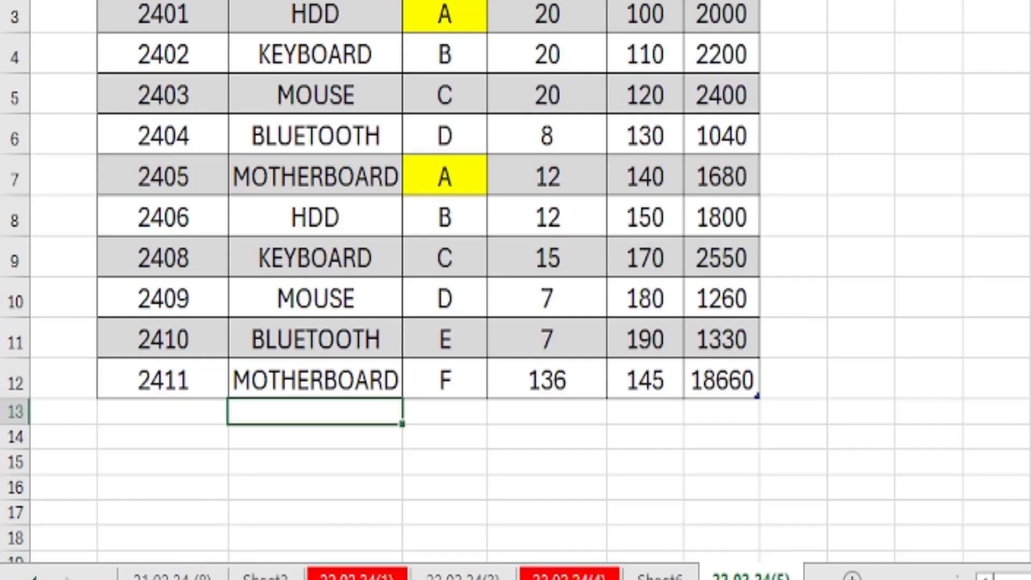
type("M")
type("*")
key("Return")
key("Up")
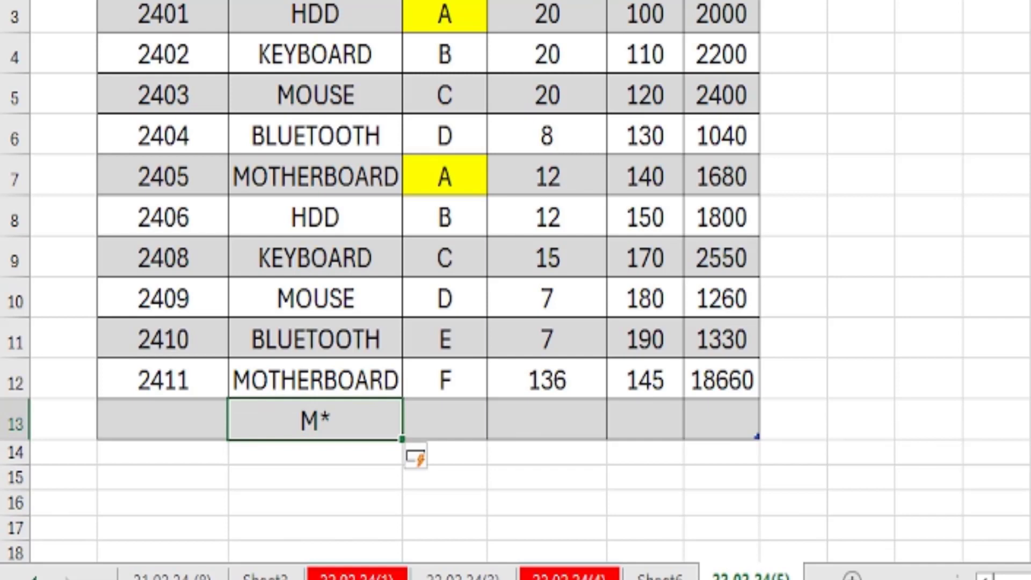
Step: Filter the table by the value of the M* cell C13
right_click(299, 420)
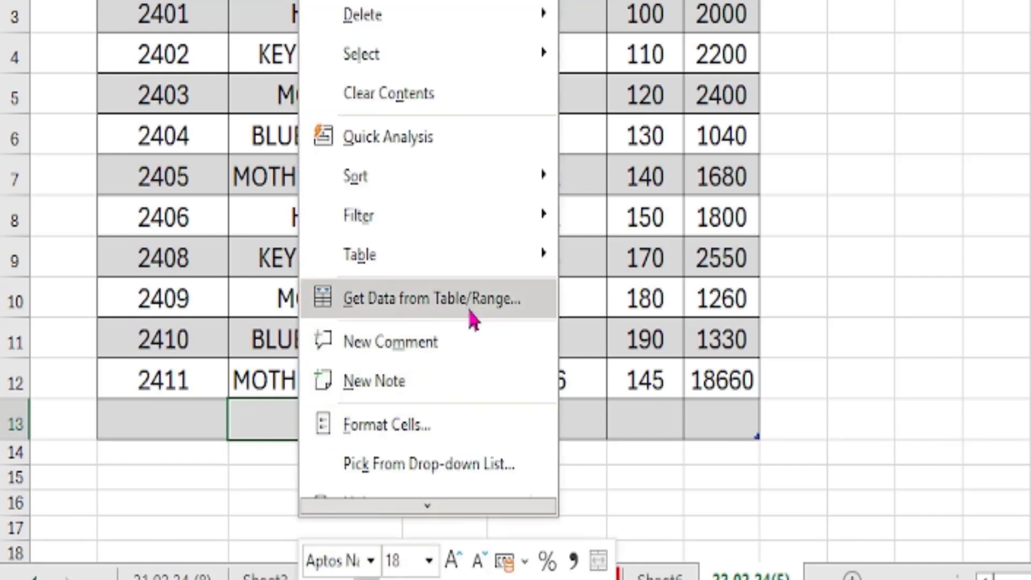
mouse_move(488, 232)
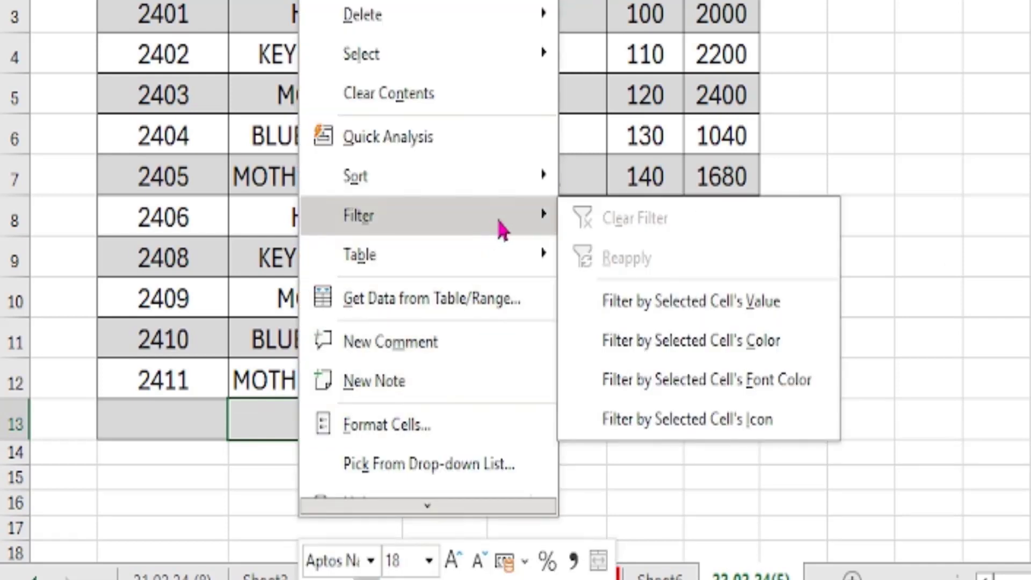
left_click(662, 299)
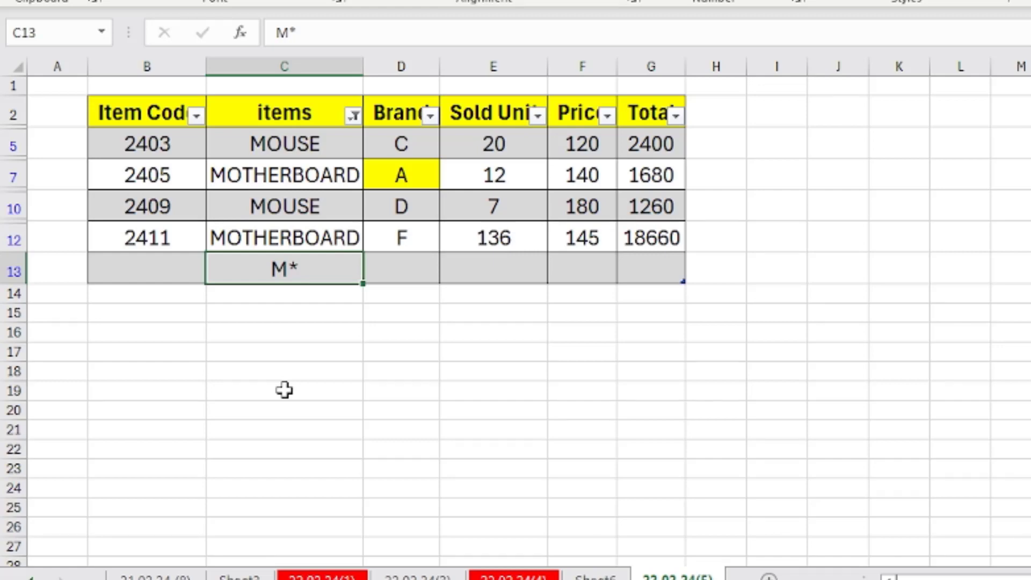
Step: Extend the wildcard text in cell C13 to MO* and on to MOT*
left_click(295, 32)
type("O")
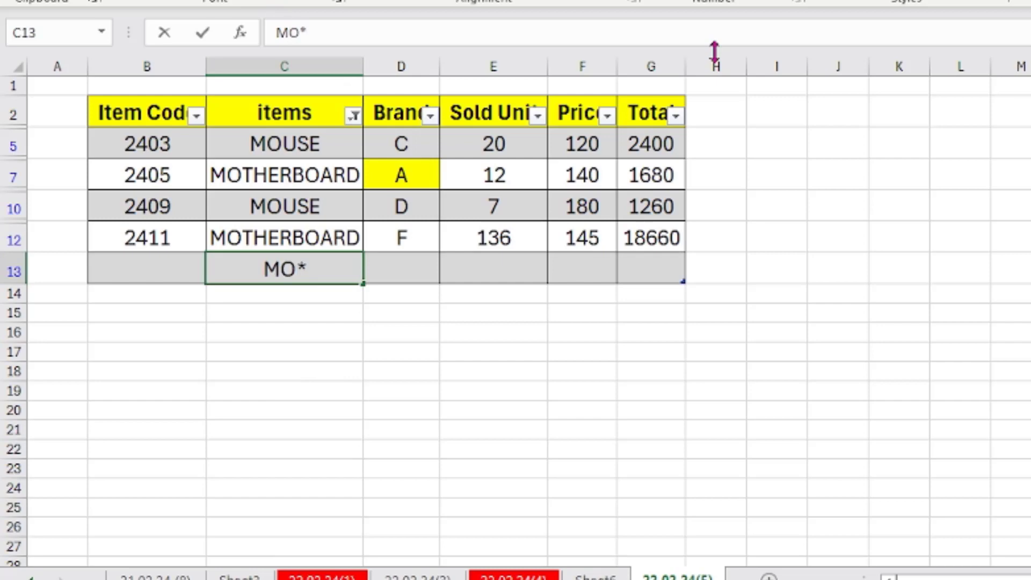
key("Return")
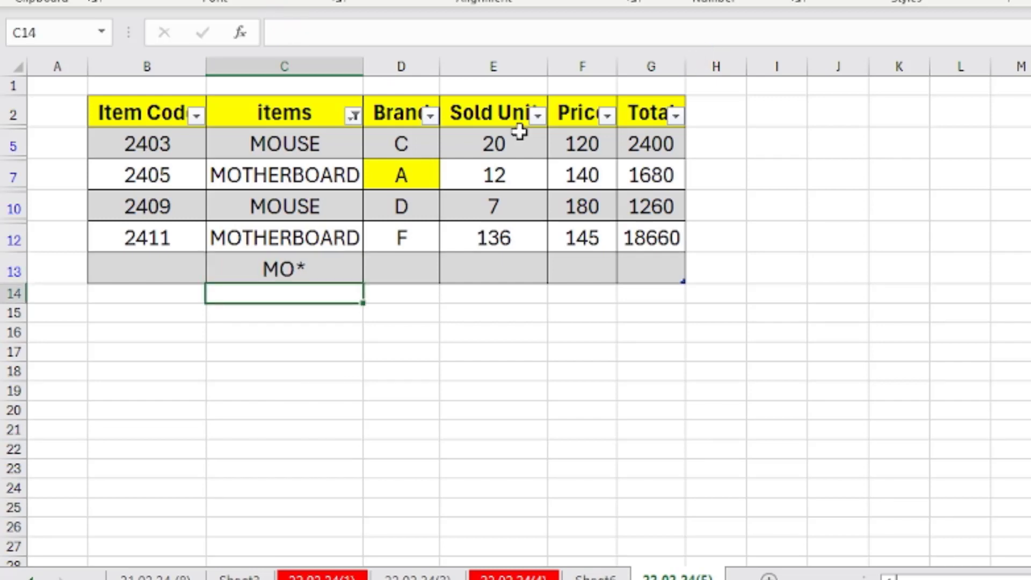
left_click(317, 265)
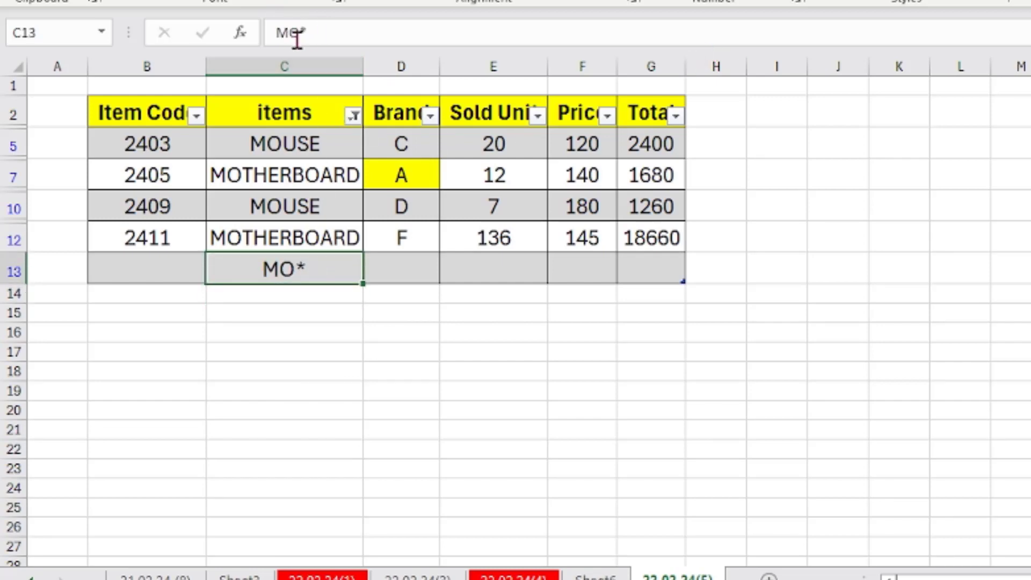
left_click(300, 33)
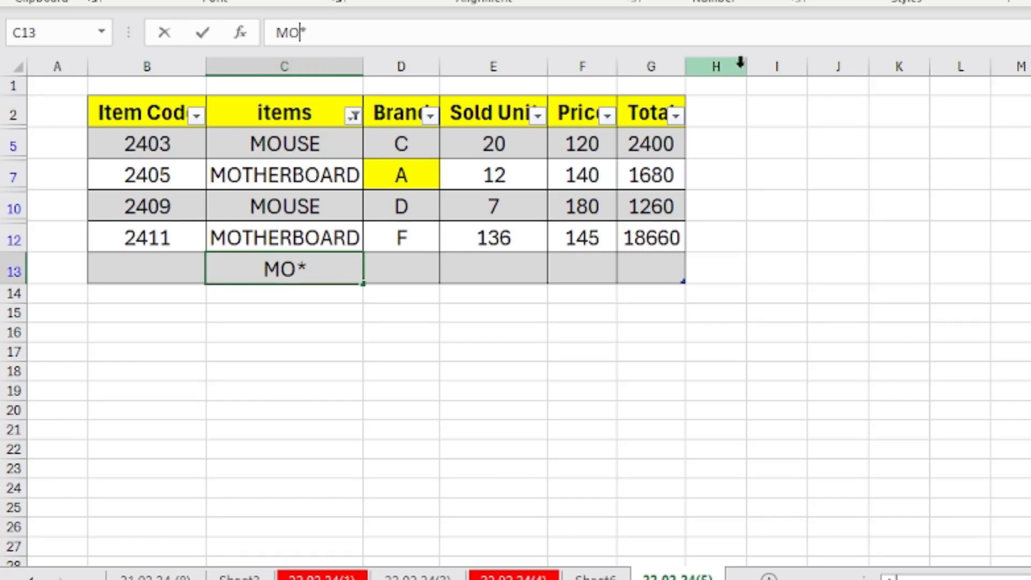
type("T")
key("Return")
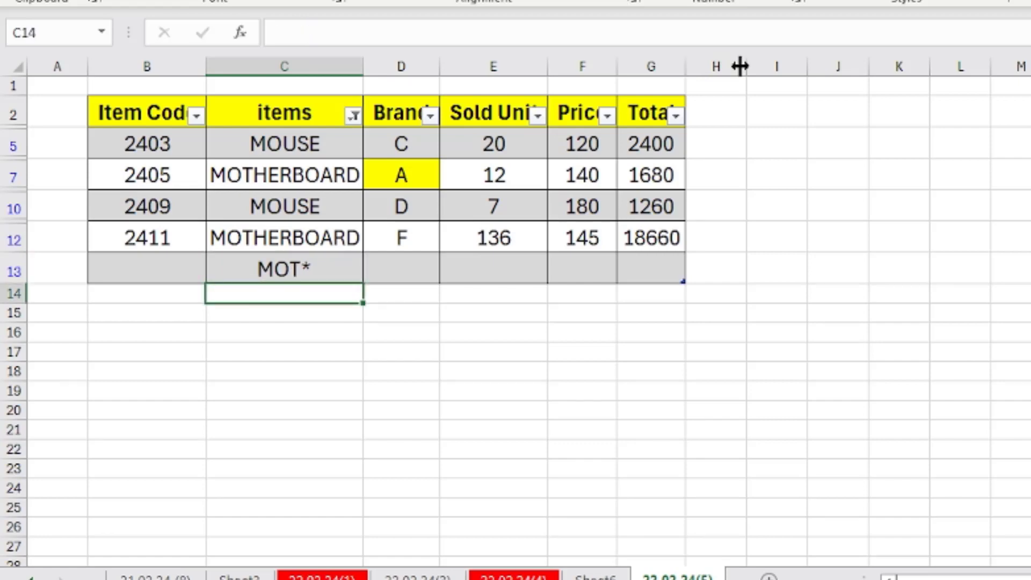
Step: Filter the table by the value of the MOT* cell C13
right_click(303, 276)
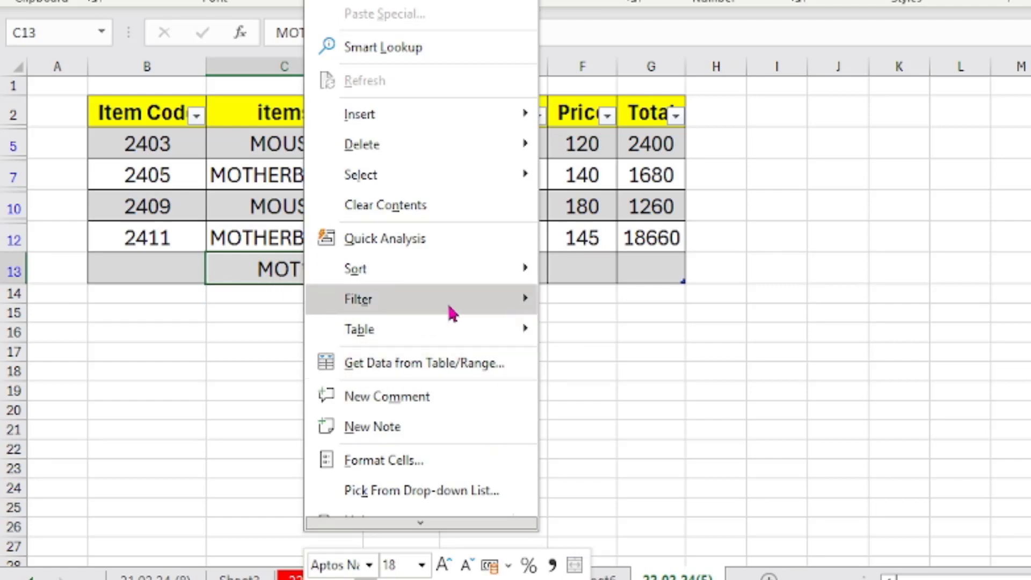
mouse_move(454, 312)
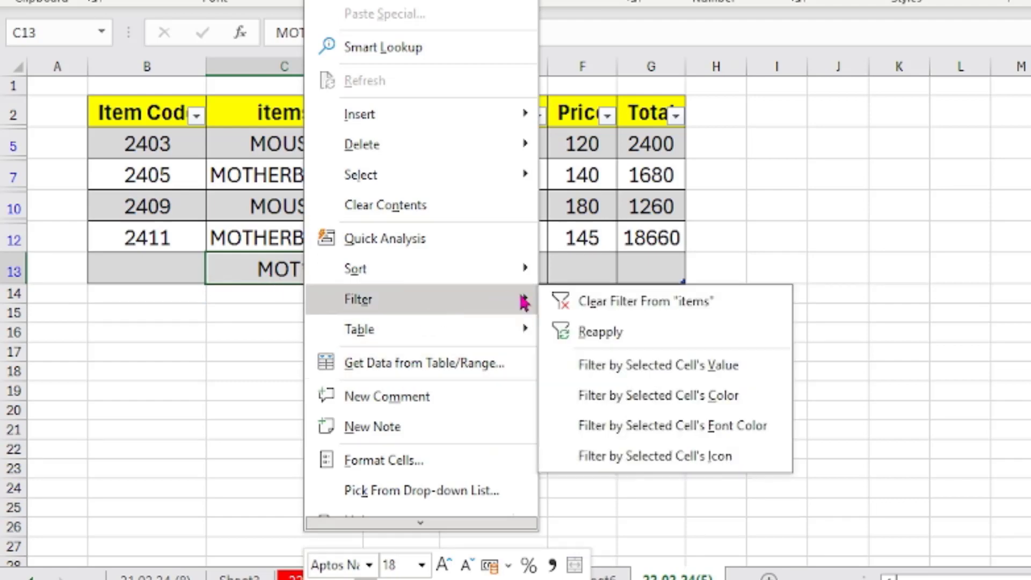
left_click(616, 371)
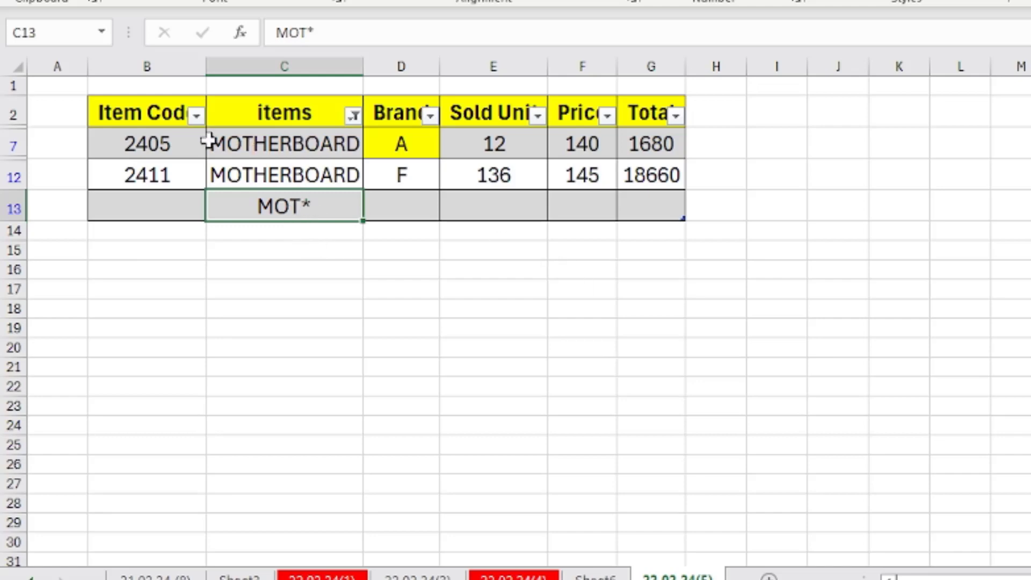
Step: Change the wildcard text in cell C13 to MOU*
left_click(307, 32)
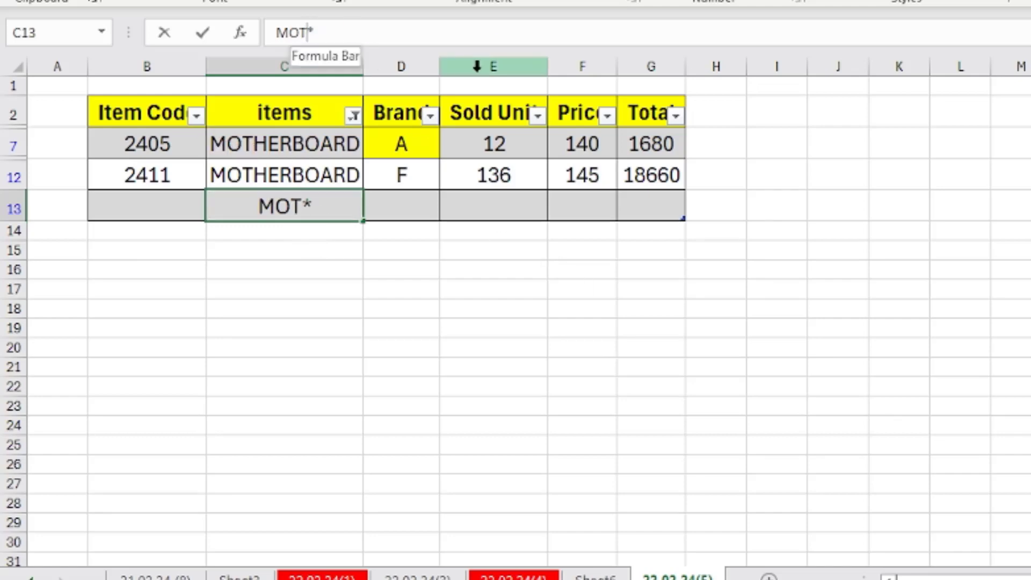
key("BackSpace")
type("U")
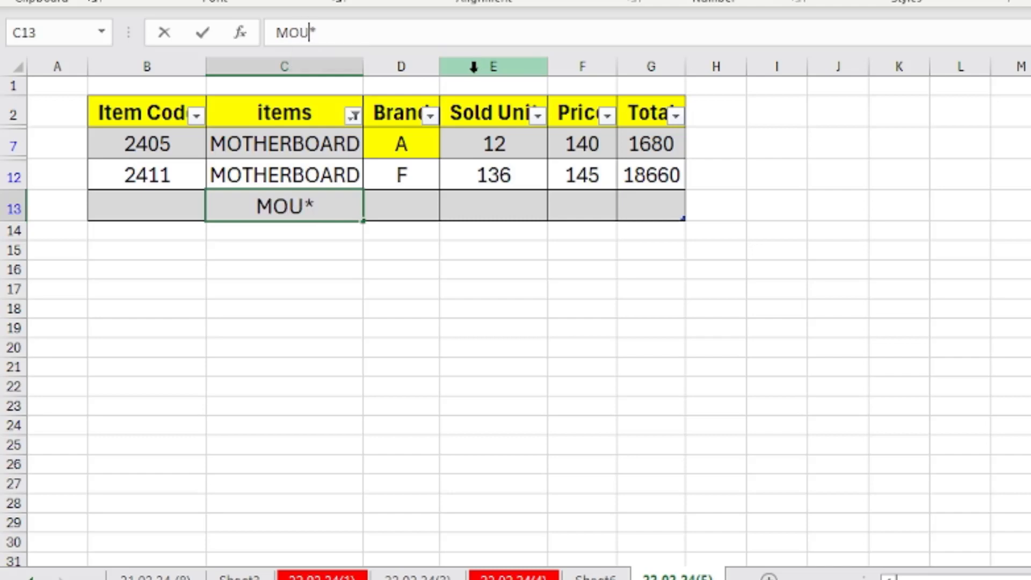
key("Return")
left_click(336, 204)
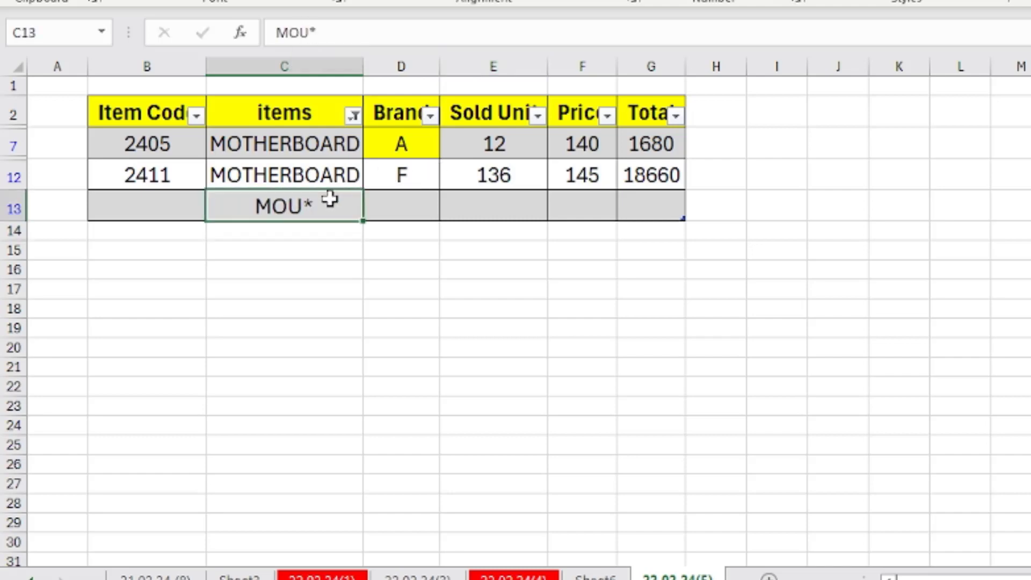
Step: Filter the table by the value of the MOU* cell C13
right_click(331, 207)
mouse_move(531, 393)
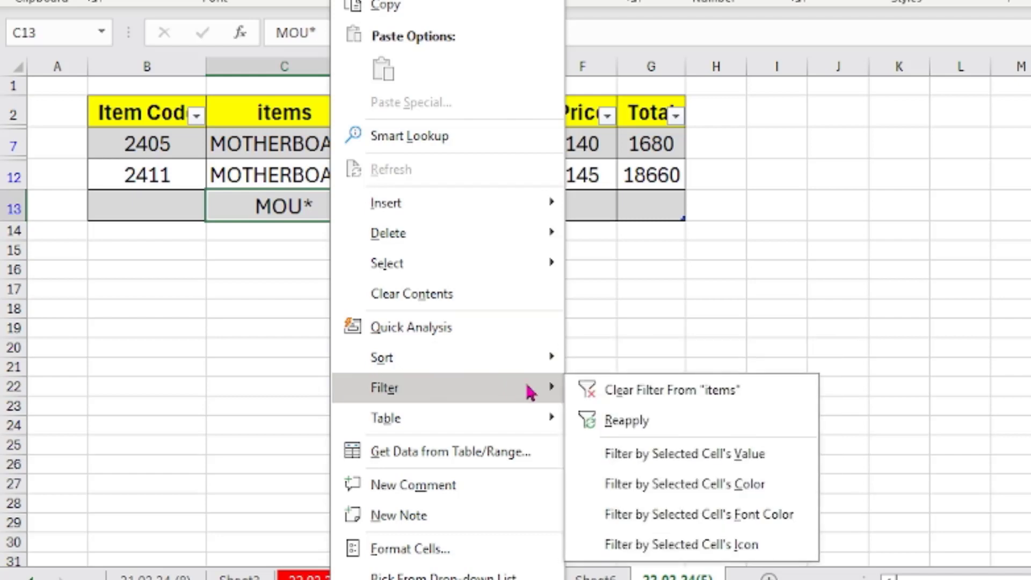
left_click(581, 455)
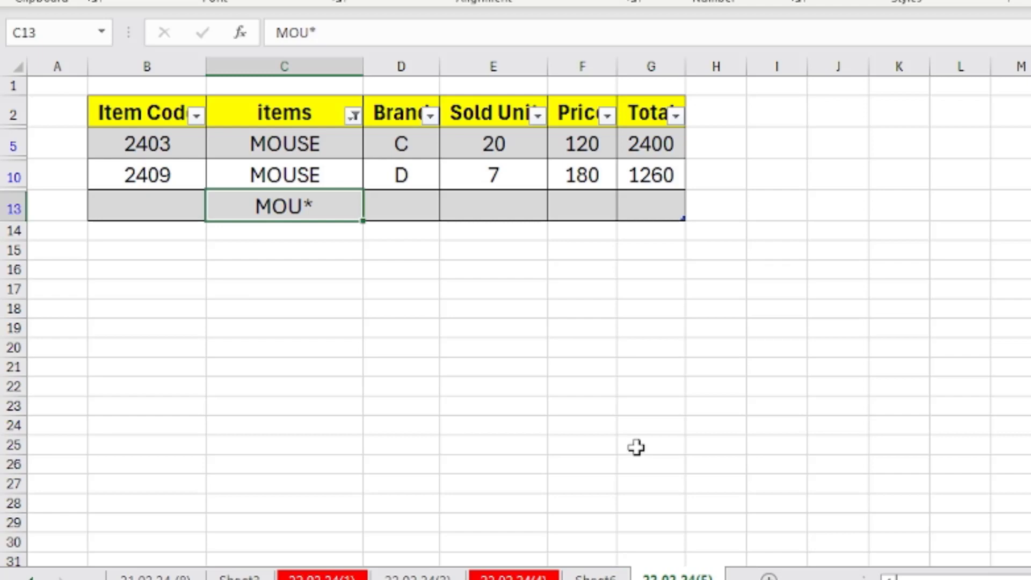
Step: Undo the wildcard filters and text edits back to the unfiltered table with M* in cell C13
key("ctrl+z")
key("ctrl+z")
key("ctrl+z")
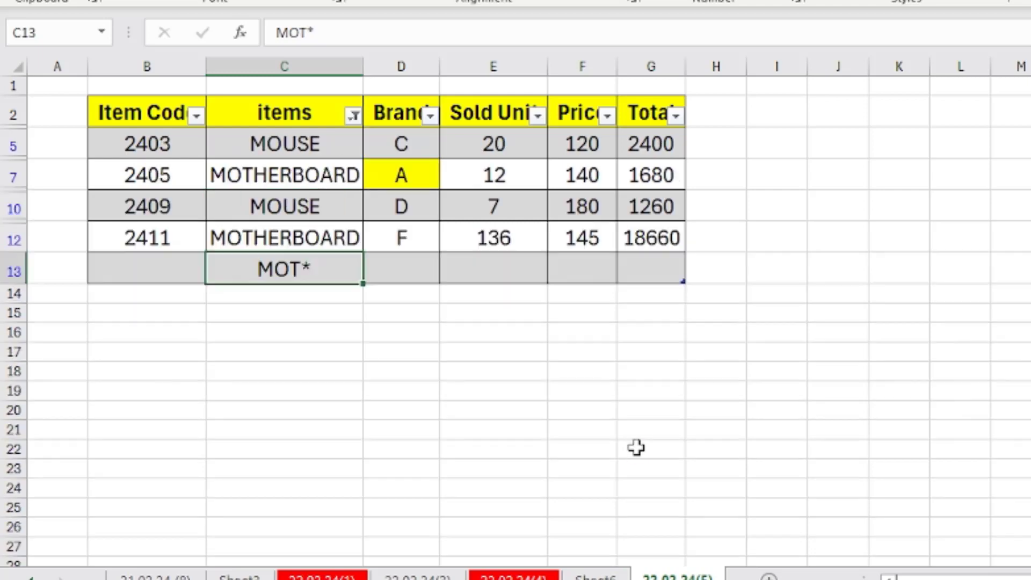
key("ctrl+z")
key("ctrl+z")
key("ctrl+z")
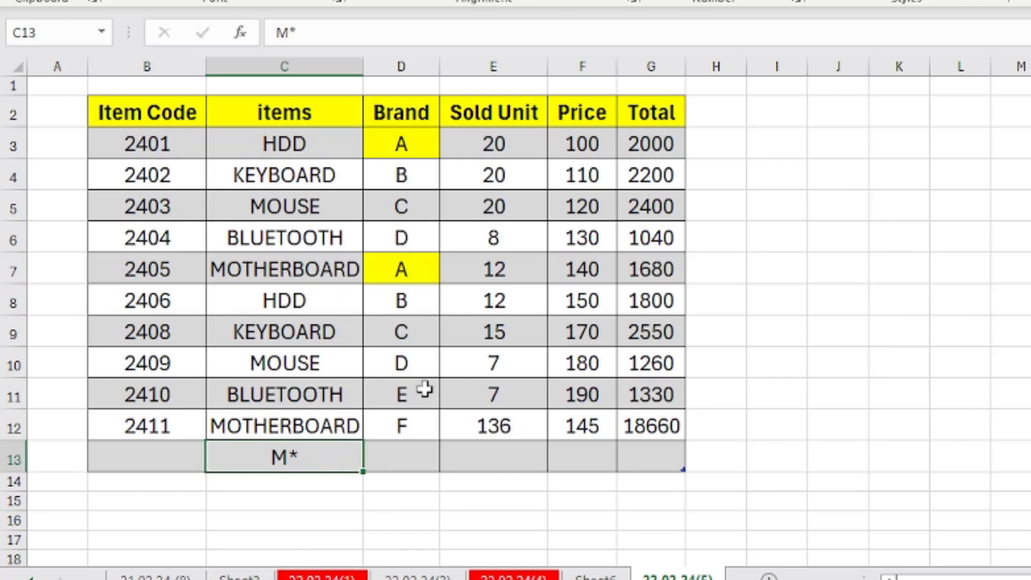
Step: Replace the text in cell C13 with the wildcard *D
left_click(347, 334)
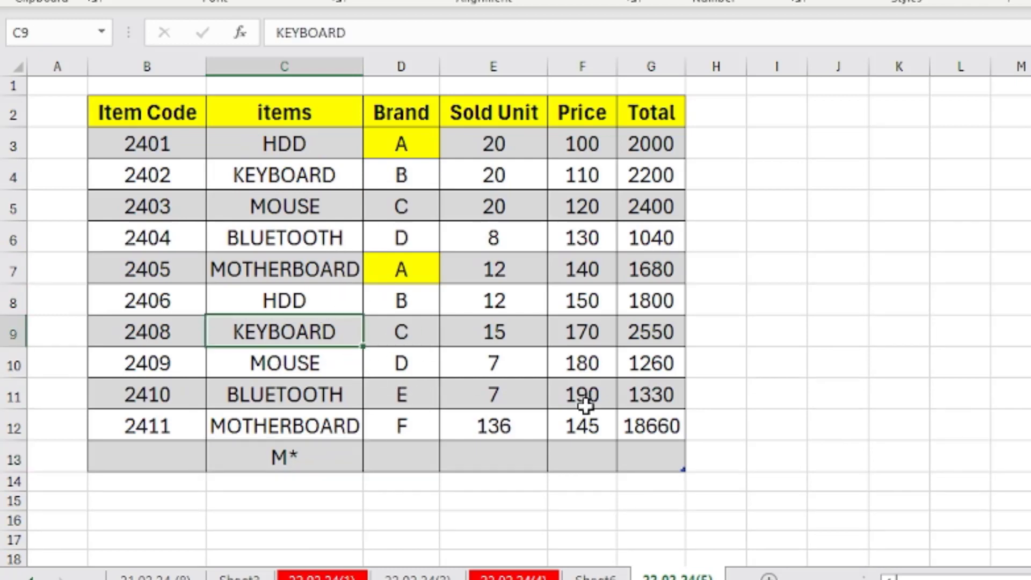
left_click(336, 273)
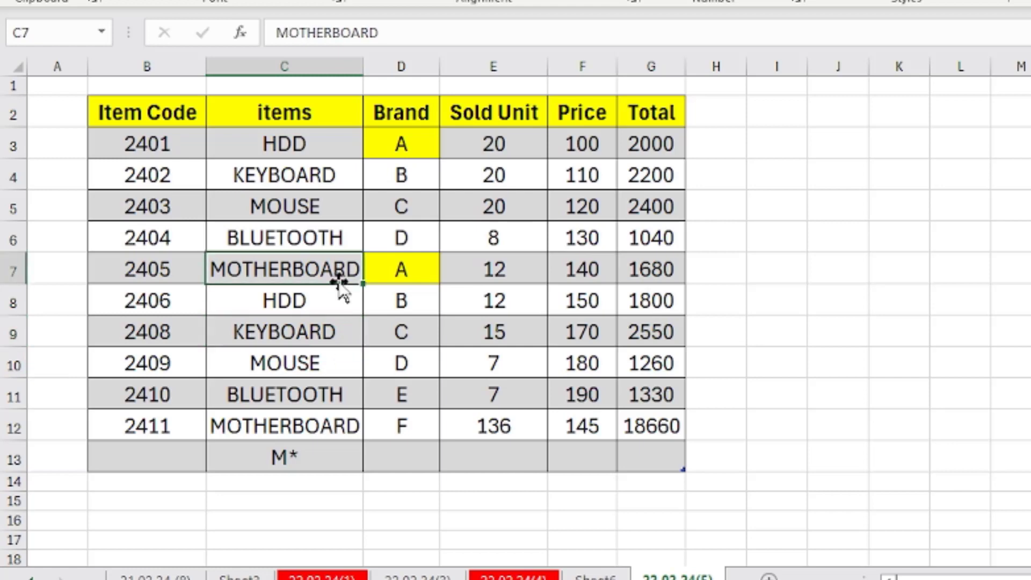
left_click(314, 461)
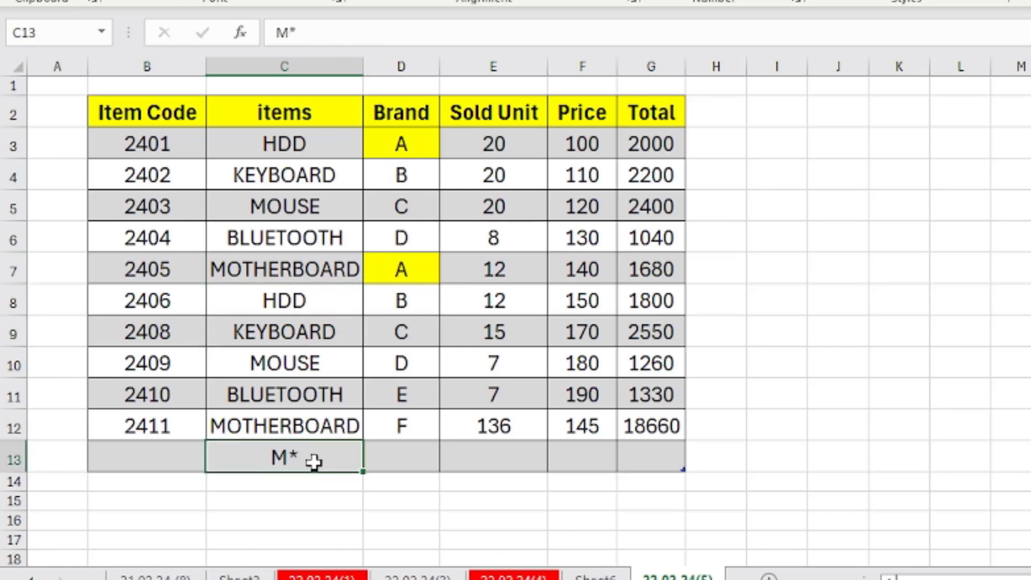
type("*")
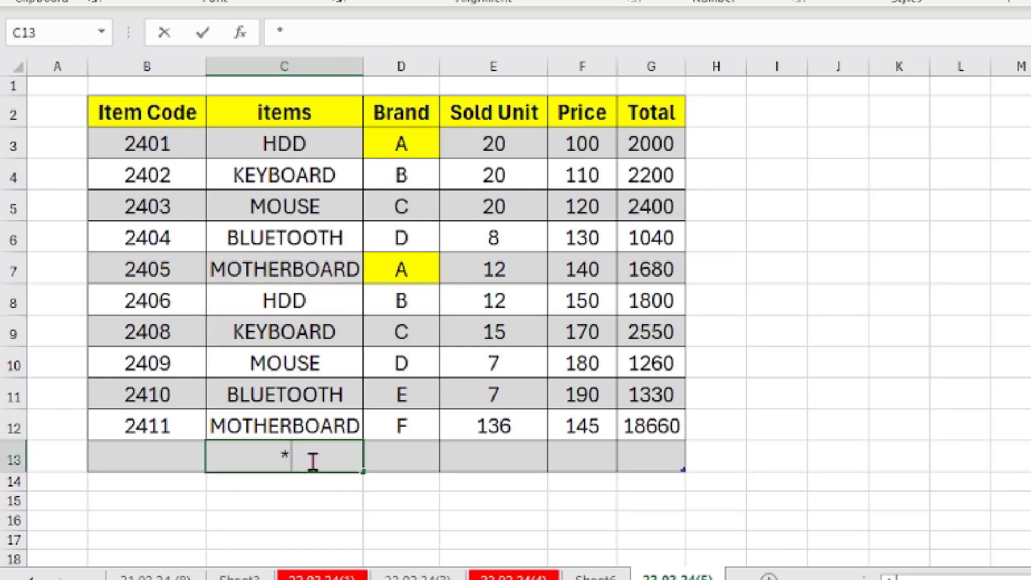
type("D")
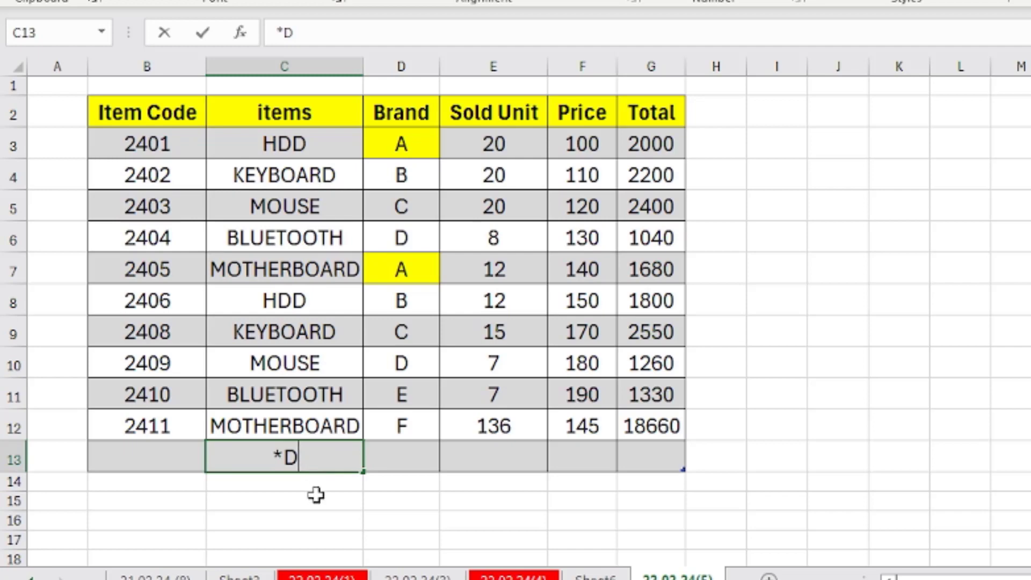
left_click(310, 497)
Step: Filter the items table by the value of the wildcard cell C13, *D
right_click(295, 454)
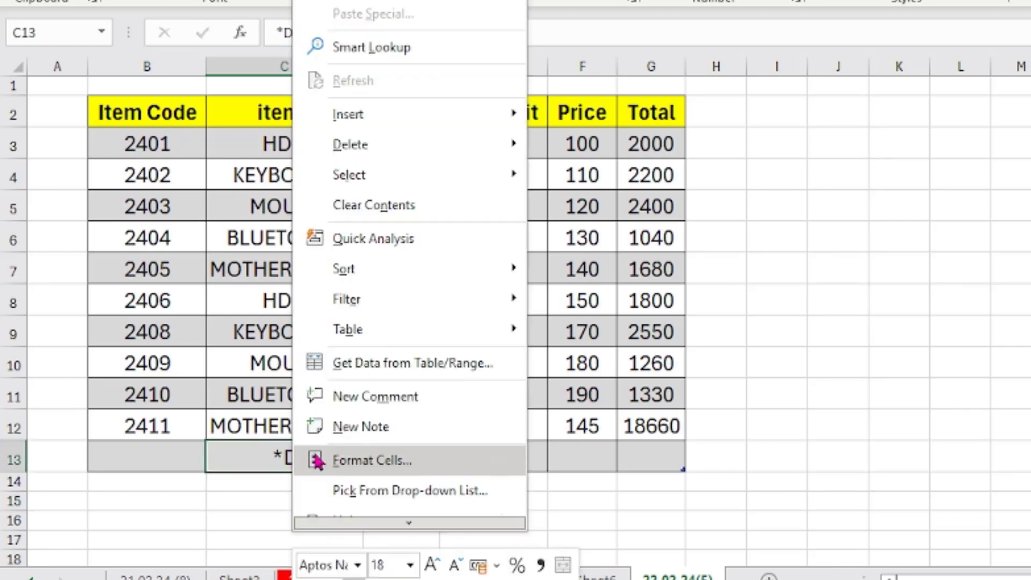
mouse_move(488, 300)
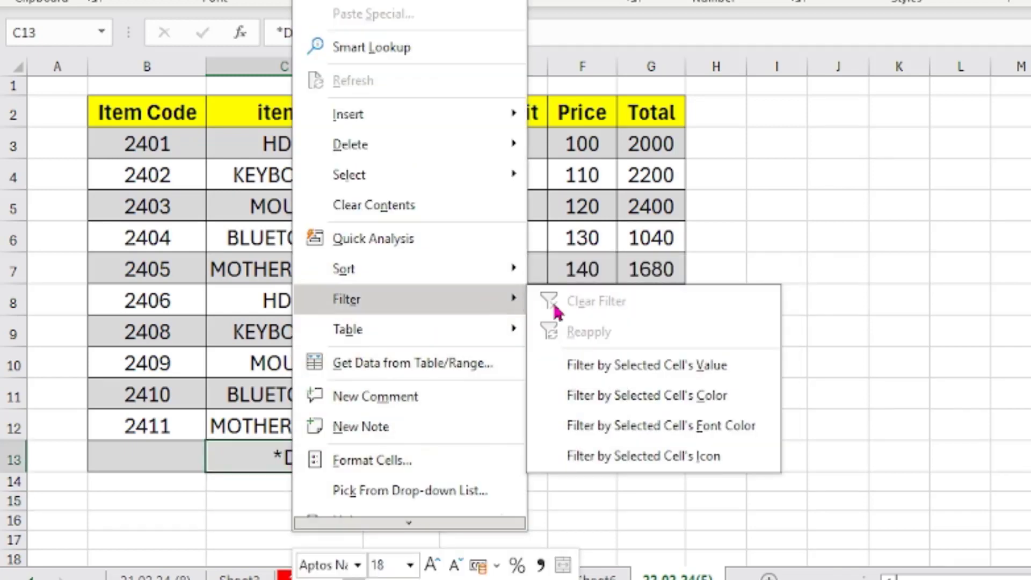
left_click(600, 368)
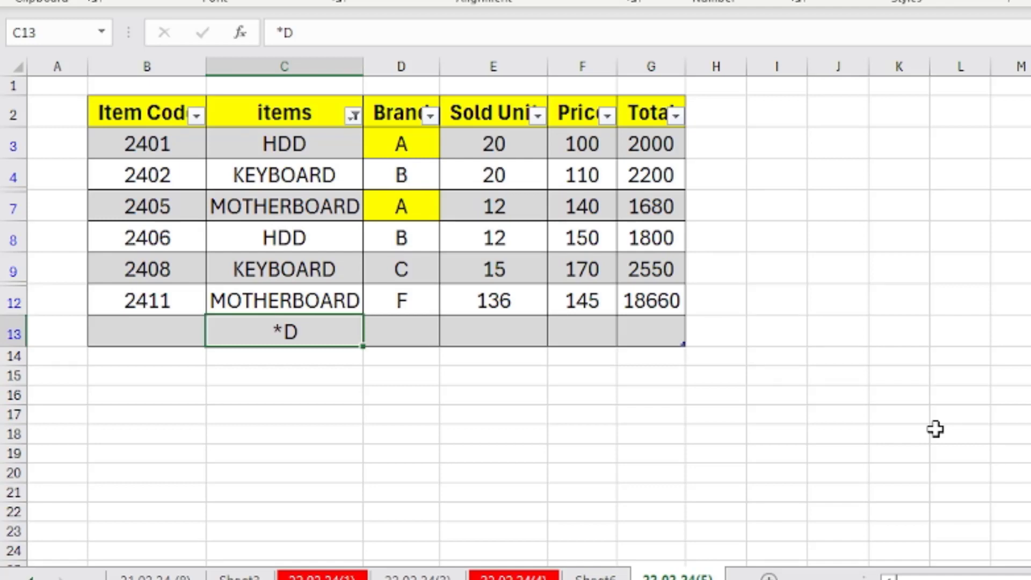
Step: Change the wildcard text in cell C13 to *RD
left_click(283, 33)
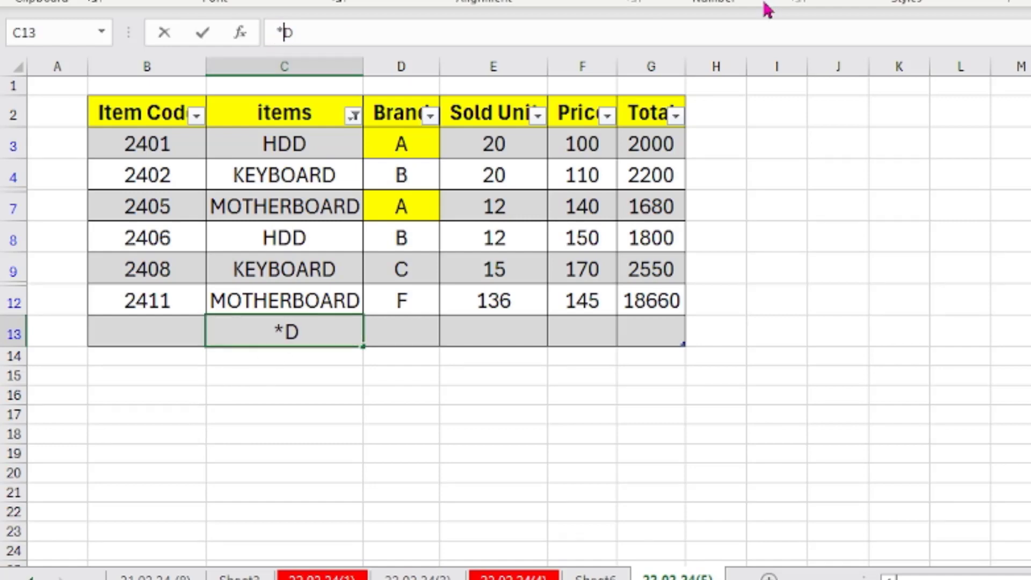
type("R")
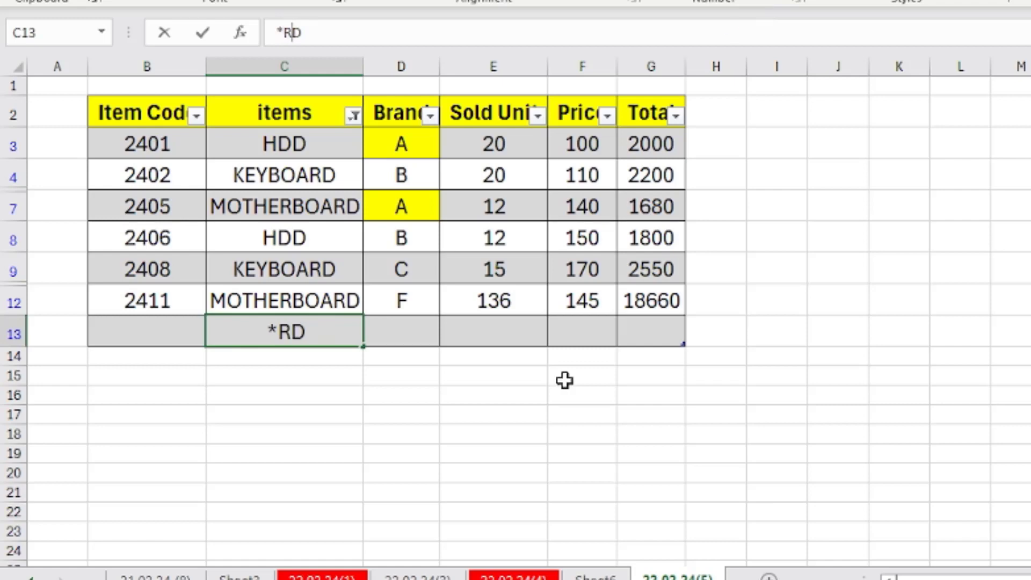
left_click(404, 486)
Step: Filter the table by the value of the *RD cell C13
left_click(322, 337)
right_click(323, 343)
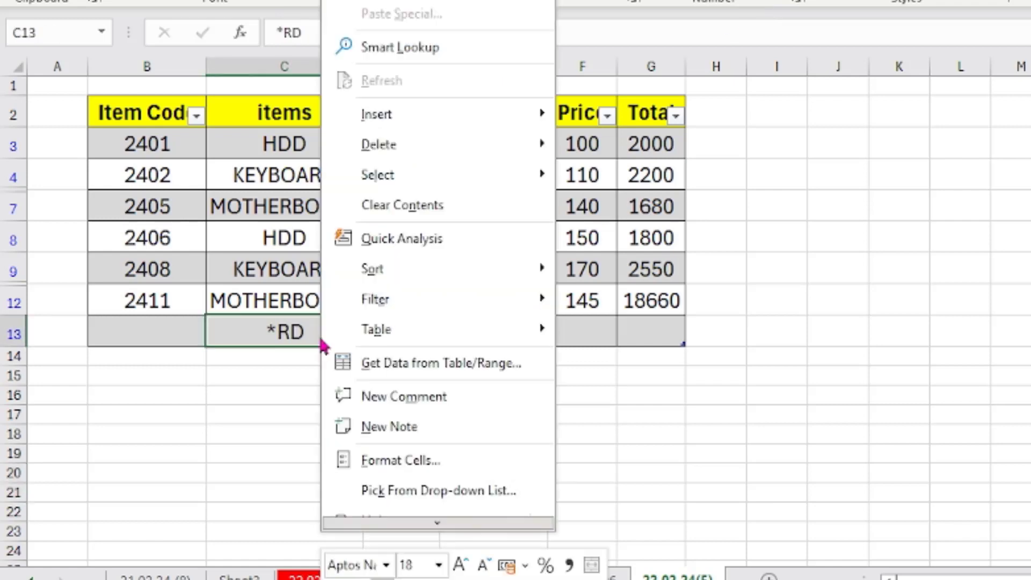
mouse_move(525, 299)
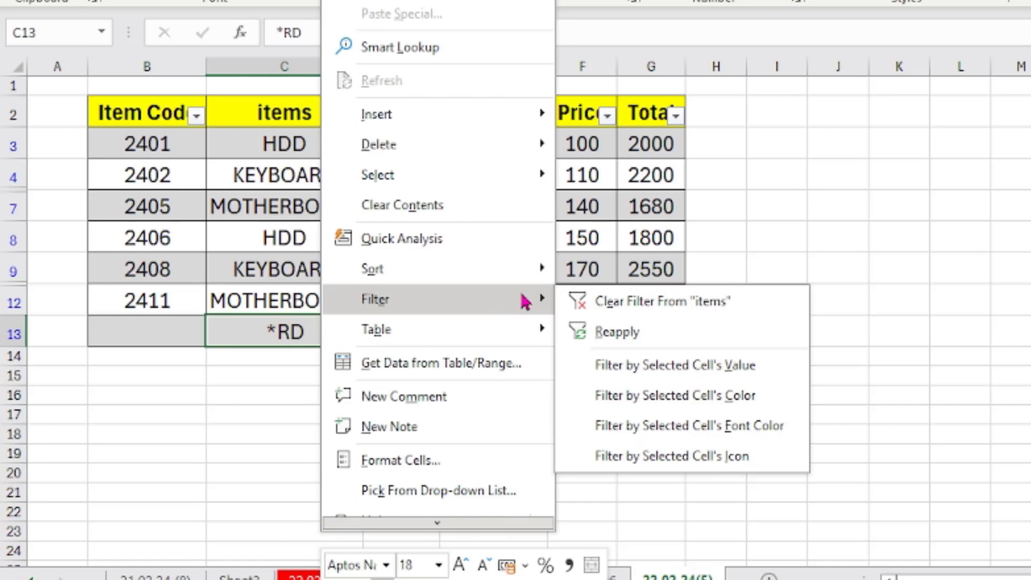
left_click(636, 368)
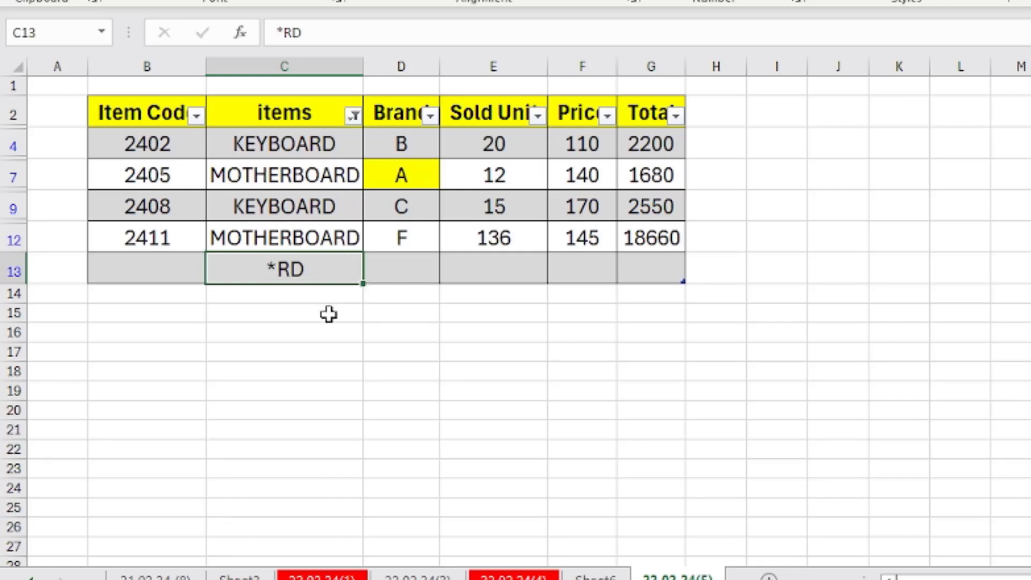
Step: Undo both wildcard filters and the text edit, back to the unfiltered table with *D in cell C13
key("ctrl+z")
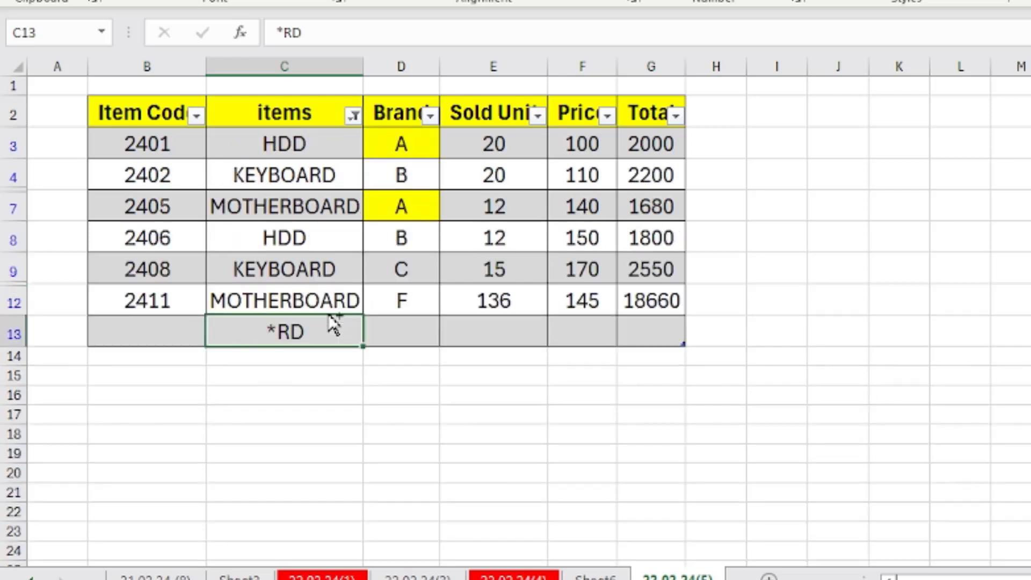
key("ctrl+z")
key("ctrl+z")
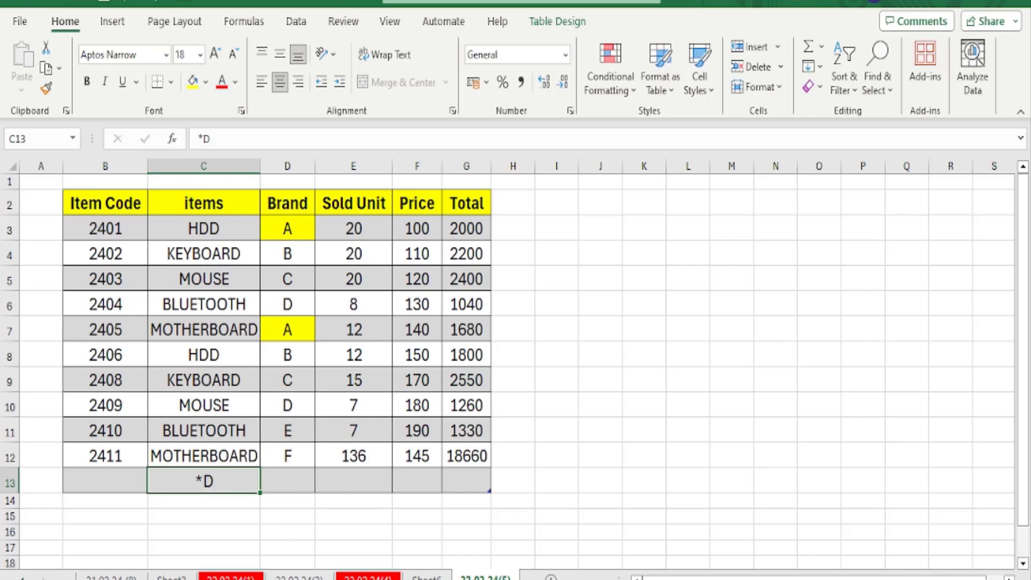
Step: Review the index-sorted sales table, the monthly sold-unit sheet and Sheet6, and return to the items table with the *D wildcard
left_click(299, 578)
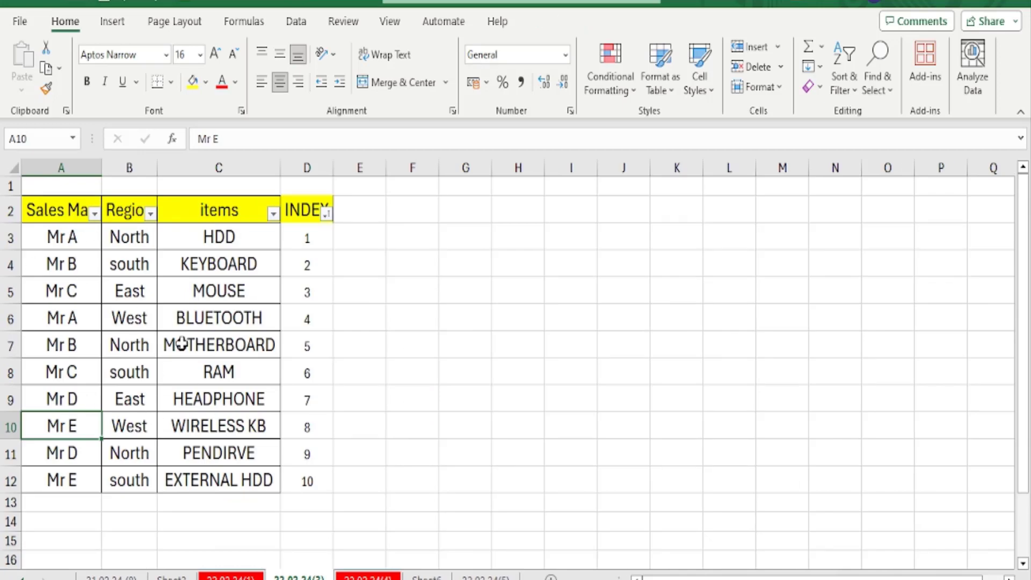
left_click(368, 576)
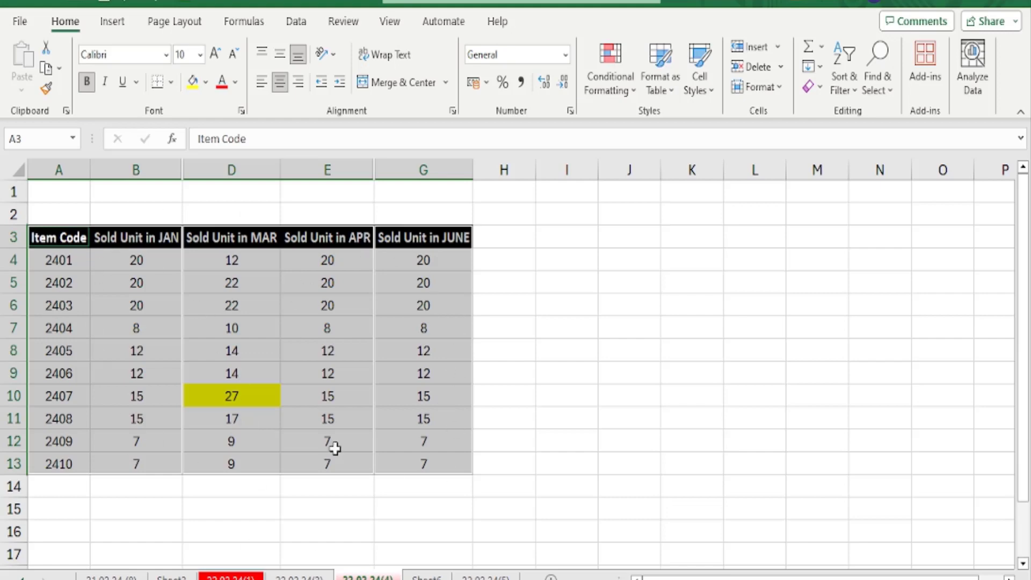
left_click(426, 577)
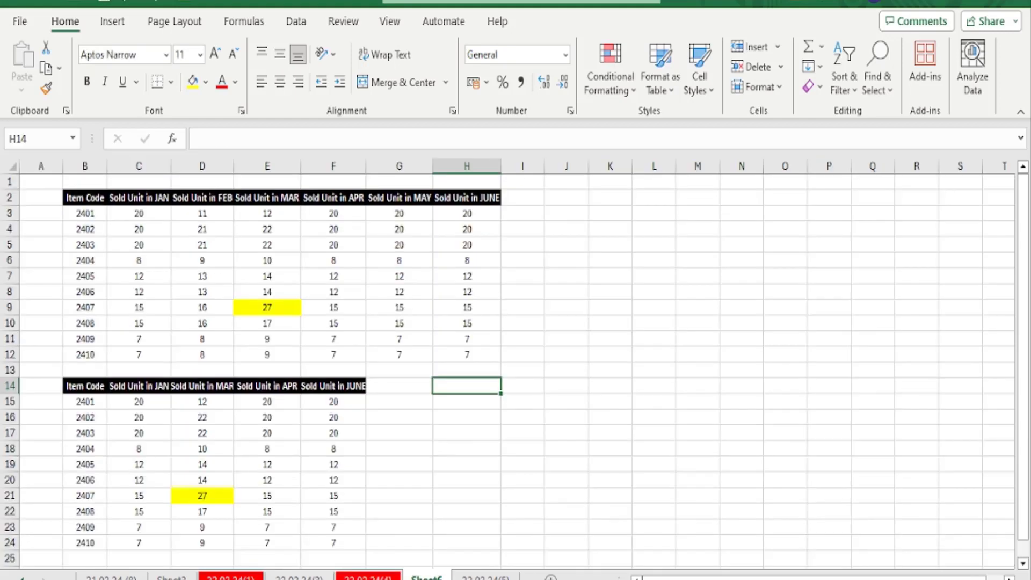
left_click(486, 577)
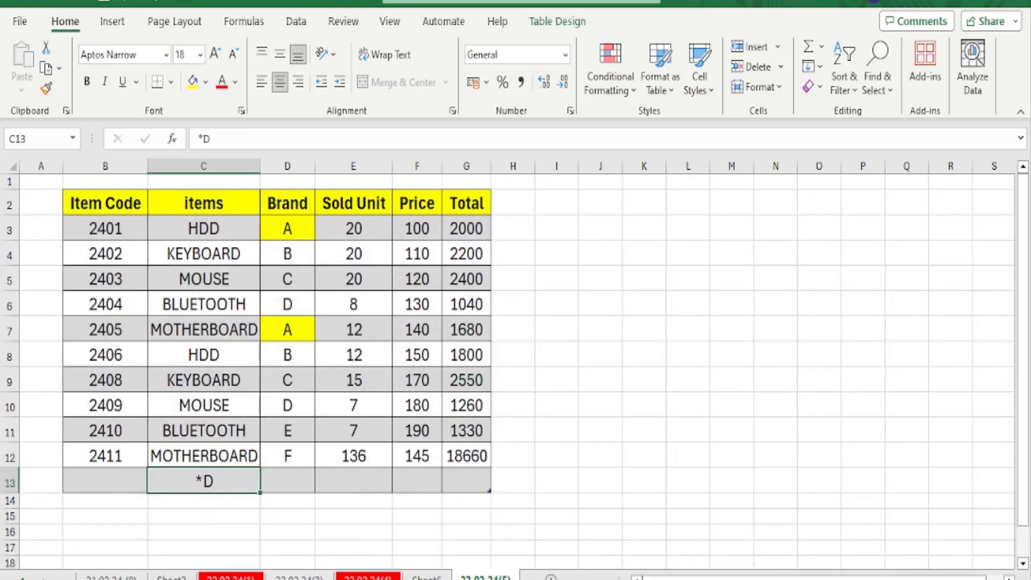